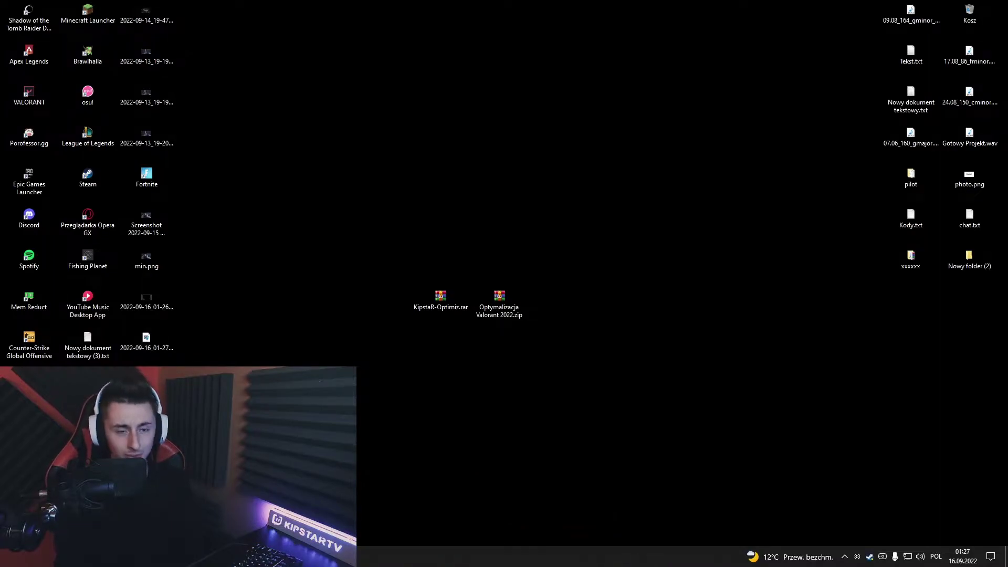
- Move the archives KipstaR-Optimiz.rar and Optymalizacja Valorant 2022.zip slightly to the right on the desktop
{"action": "left_click_drag", "start_coordinate": [317, 217], "coordinate": [575, 379]}
{"action": "left_click", "coordinate": [574, 379]}
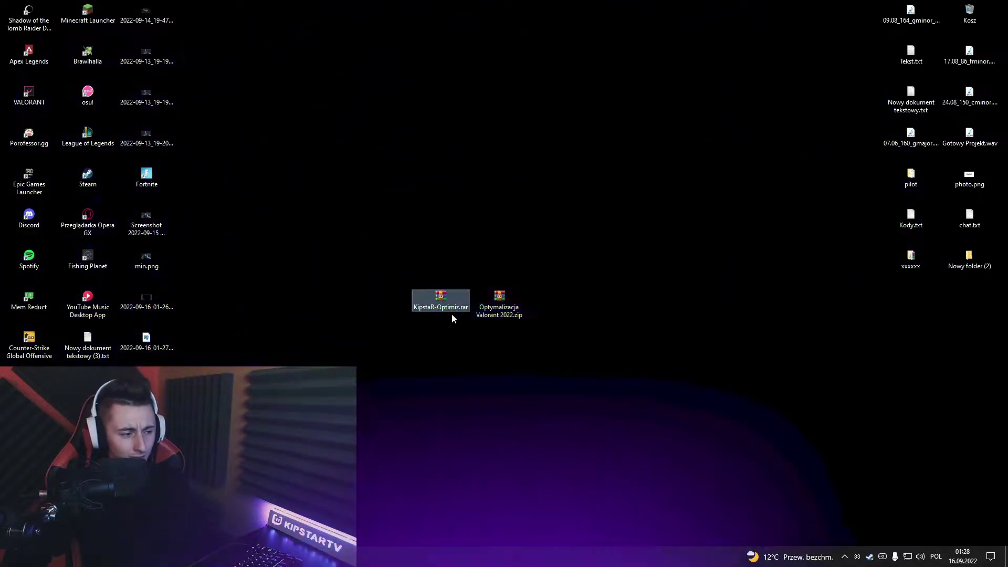
{"action": "left_click", "coordinate": [560, 389]}
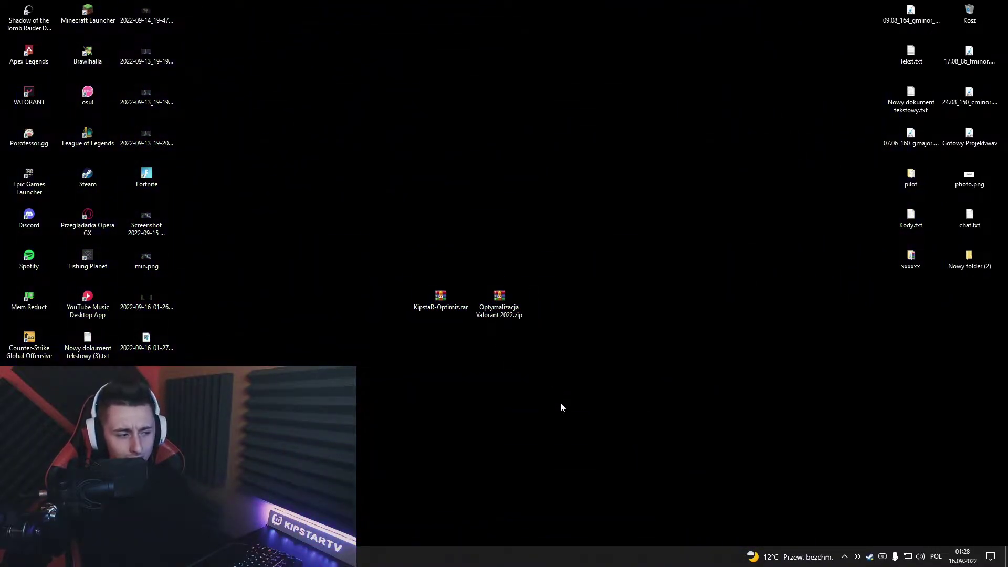
{"action": "left_click_drag", "start_coordinate": [361, 226], "coordinate": [587, 352]}
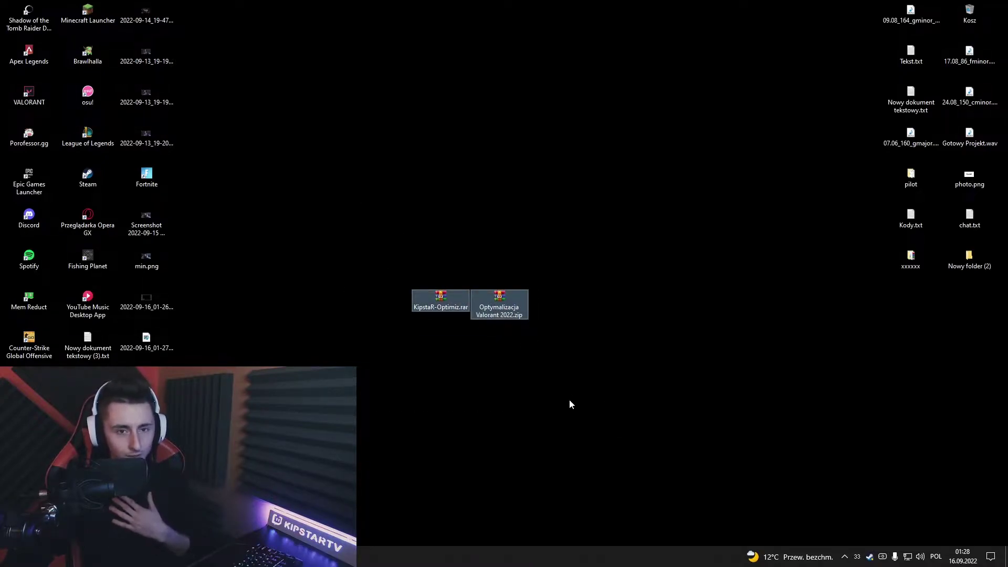
{"action": "left_click_drag", "start_coordinate": [446, 301], "coordinate": [505, 307]}
{"action": "left_click_drag", "start_coordinate": [398, 214], "coordinate": [646, 380]}
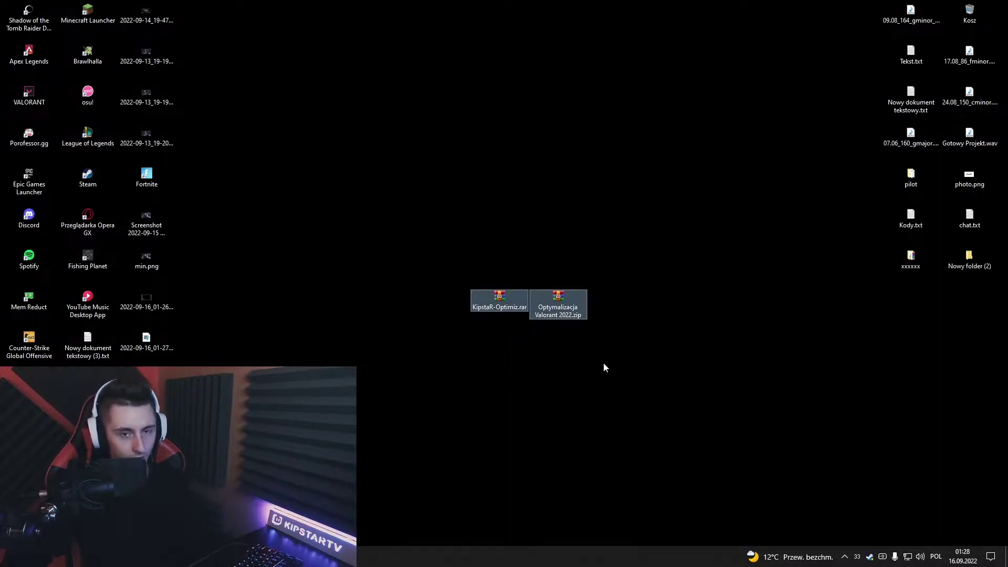
{"action": "left_click", "coordinate": [573, 380]}
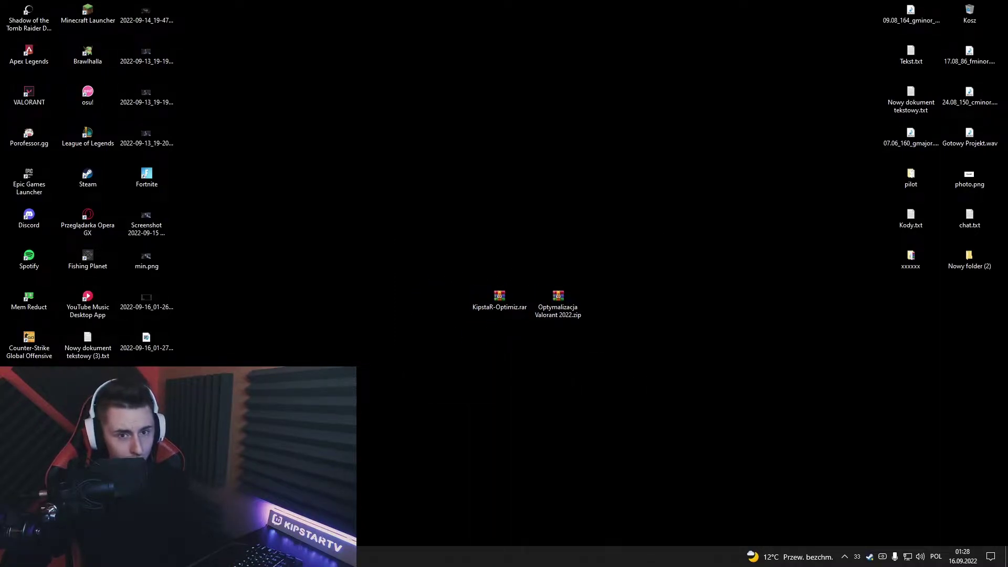
- Open the performance visual effects options through this computer's advanced system settings, closing the Settings and File Explorer windows
{"action": "key", "text": "super+e"}
{"action": "left_click_drag", "start_coordinate": [320, 109], "coordinate": [442, 72]}
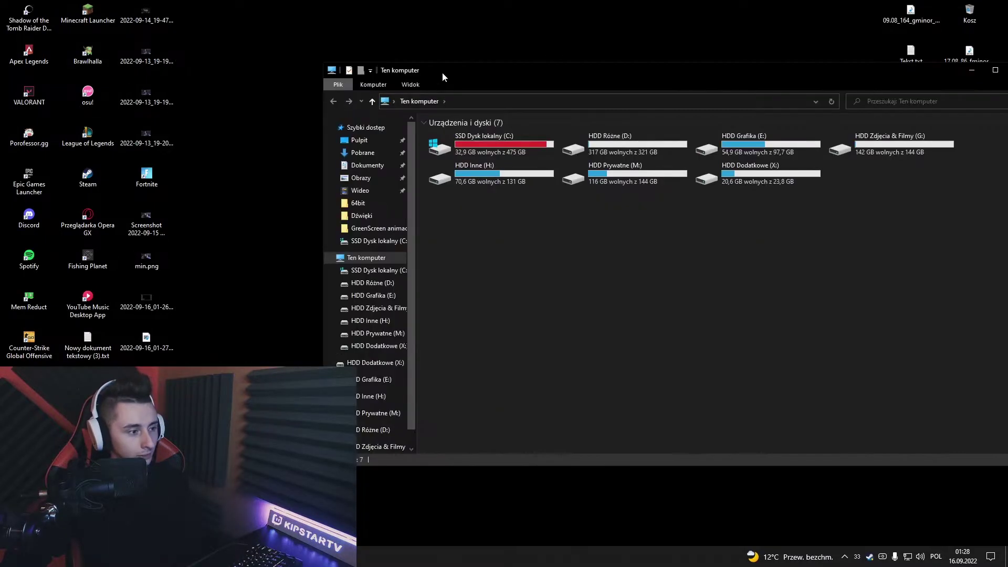
{"action": "left_click", "coordinate": [449, 147]}
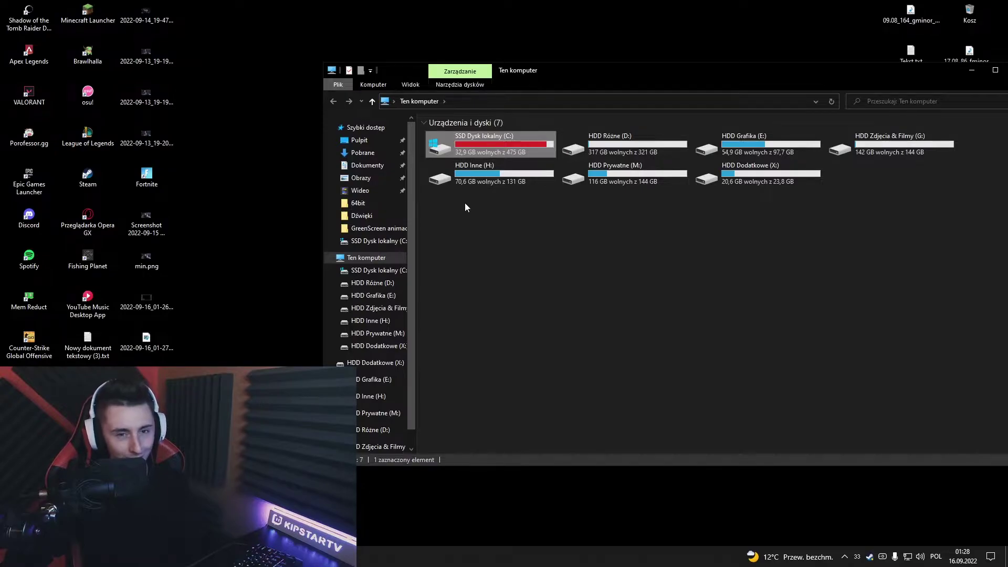
{"action": "left_click", "coordinate": [352, 258]}
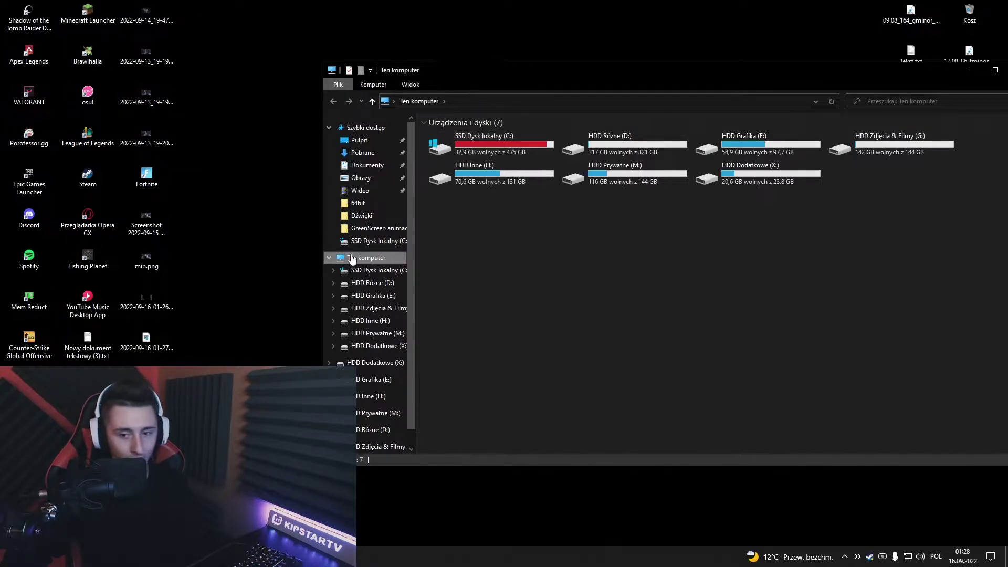
{"action": "right_click", "coordinate": [373, 259]}
{"action": "left_click", "coordinate": [424, 396]}
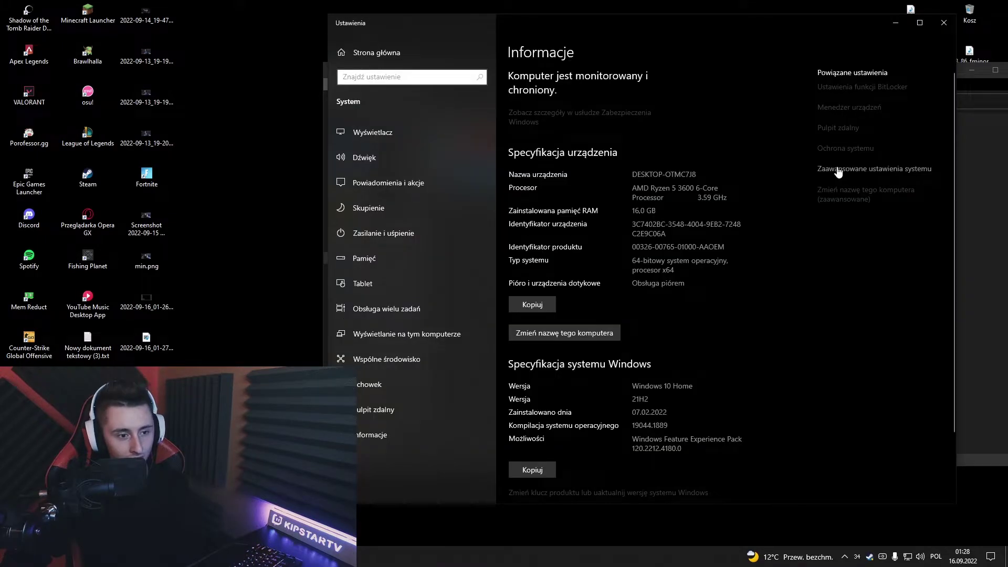
{"action": "left_click", "coordinate": [839, 169]}
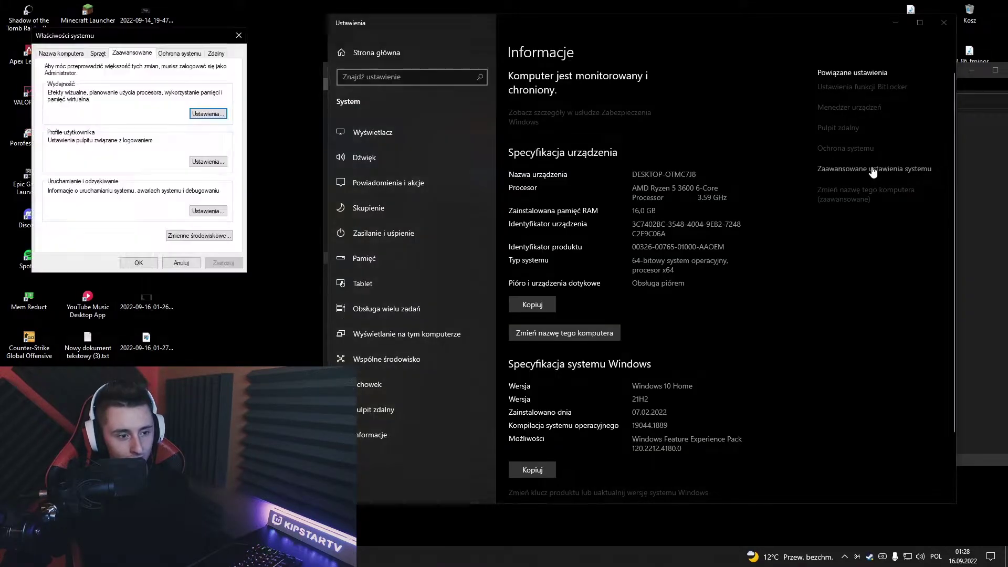
{"action": "left_click", "coordinate": [944, 23]}
{"action": "left_click", "coordinate": [917, 72]}
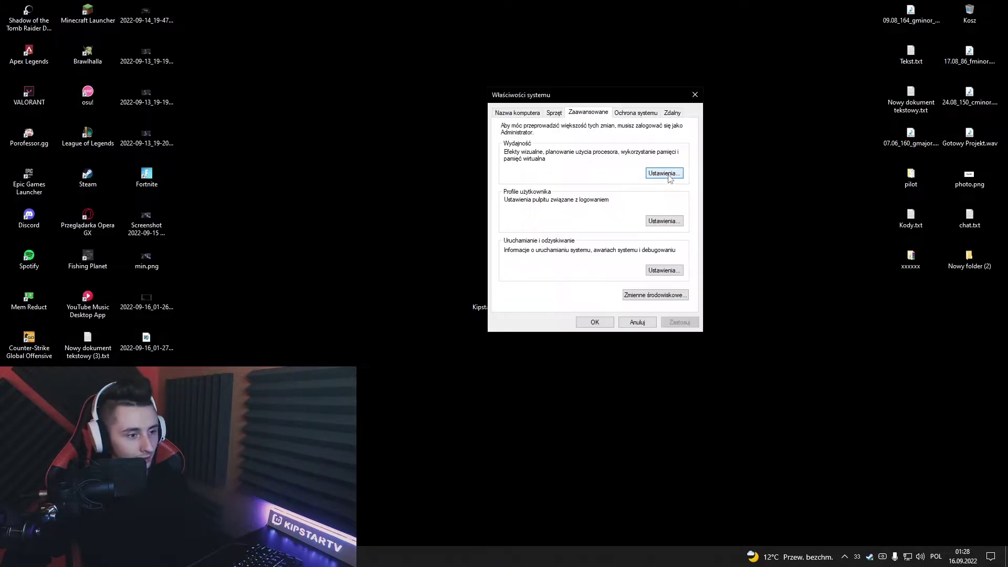
{"action": "left_click", "coordinate": [664, 174]}
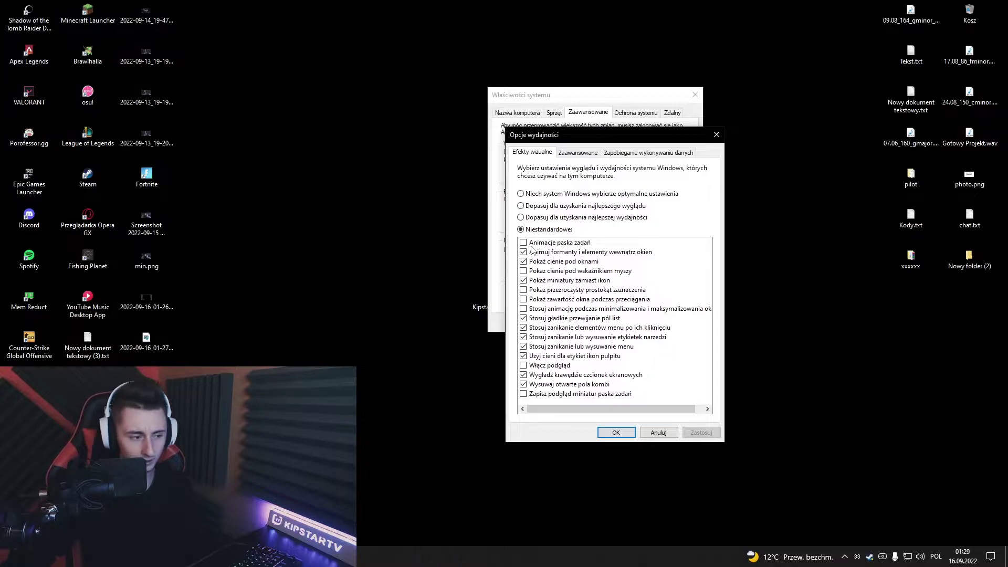
{"action": "left_click_drag", "start_coordinate": [581, 140], "coordinate": [514, 110]}
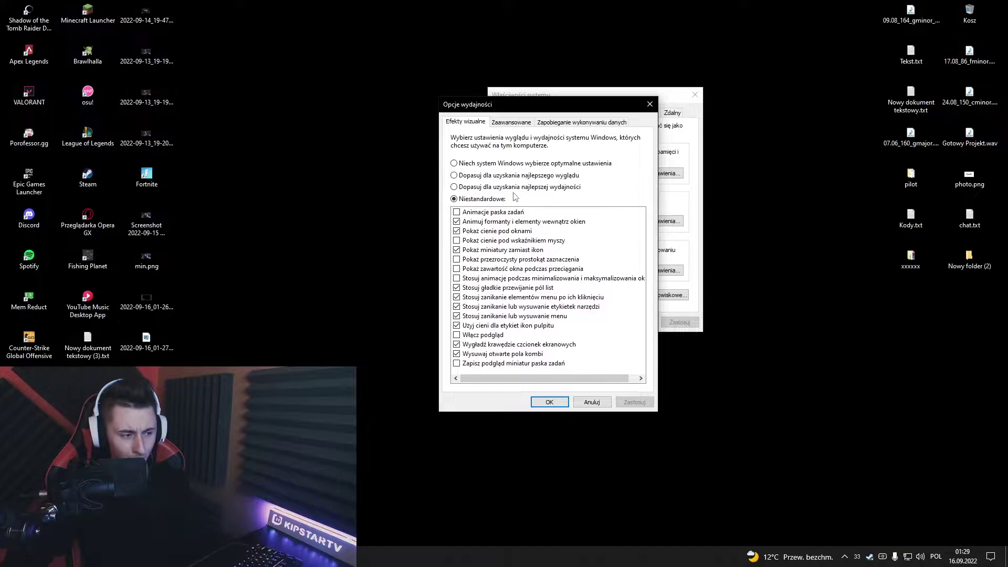
- Move the video 2022-09-13_19-20-48.mp4 and min.png out to the empty desktop area beside the performance options
{"action": "double_click", "coordinate": [474, 251]}
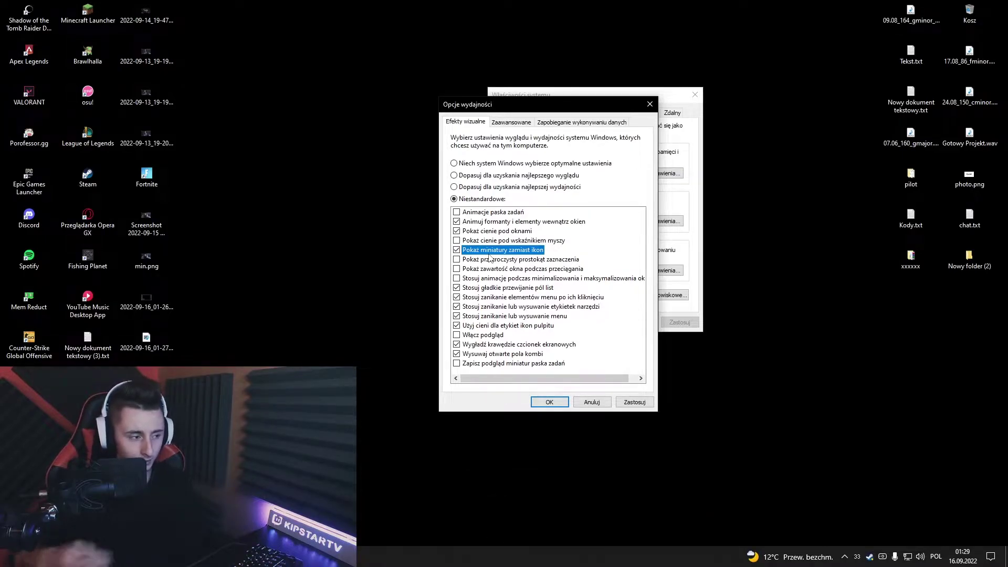
{"action": "left_click_drag", "start_coordinate": [147, 136], "coordinate": [321, 217]}
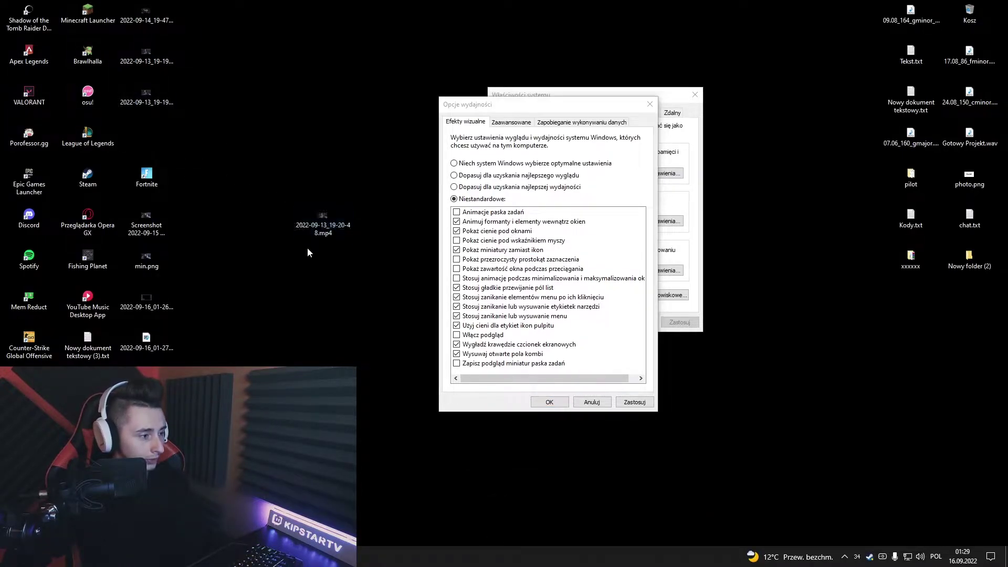
{"action": "left_click_drag", "start_coordinate": [164, 261], "coordinate": [336, 268]}
{"action": "left_click_drag", "start_coordinate": [267, 155], "coordinate": [362, 311]}
{"action": "left_click", "coordinate": [387, 319]}
- Disable "Pokaż miniatury zamiast ikon", apply it, and move the two files back to the desktop icon column
{"action": "left_click", "coordinate": [467, 253]}
{"action": "left_click", "coordinate": [634, 402]}
{"action": "left_click_drag", "start_coordinate": [280, 186], "coordinate": [384, 310]}
{"action": "left_click", "coordinate": [322, 218]}
{"action": "left_click_drag", "start_coordinate": [322, 217], "coordinate": [179, 150]}
{"action": "left_click", "coordinate": [332, 270]}
{"action": "left_click_drag", "start_coordinate": [332, 269], "coordinate": [170, 267]}
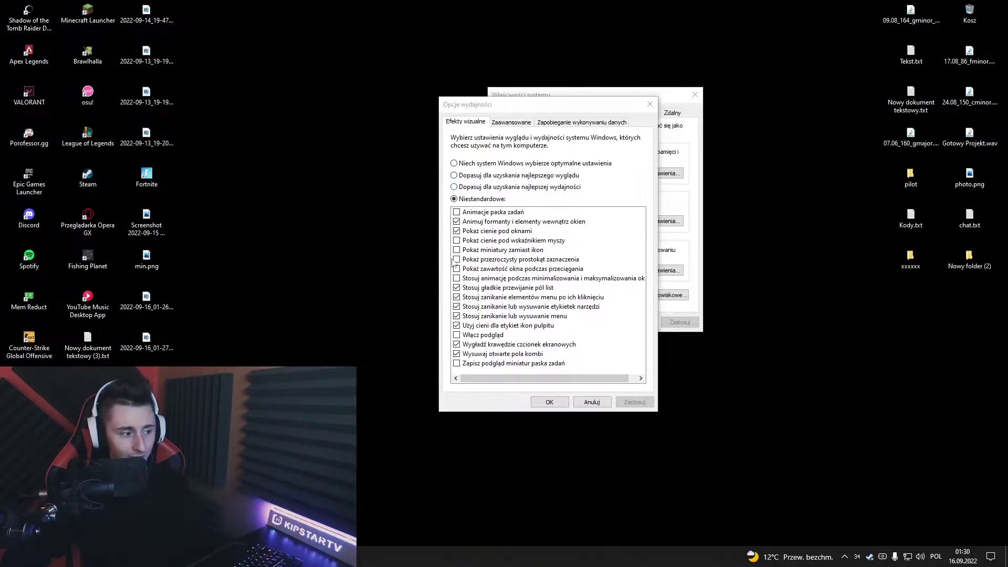
- Enable "Pokaż miniatury zamiast ikon", apply it, and close the performance options and system properties
{"action": "left_click", "coordinate": [457, 250]}
{"action": "left_click", "coordinate": [619, 405]}
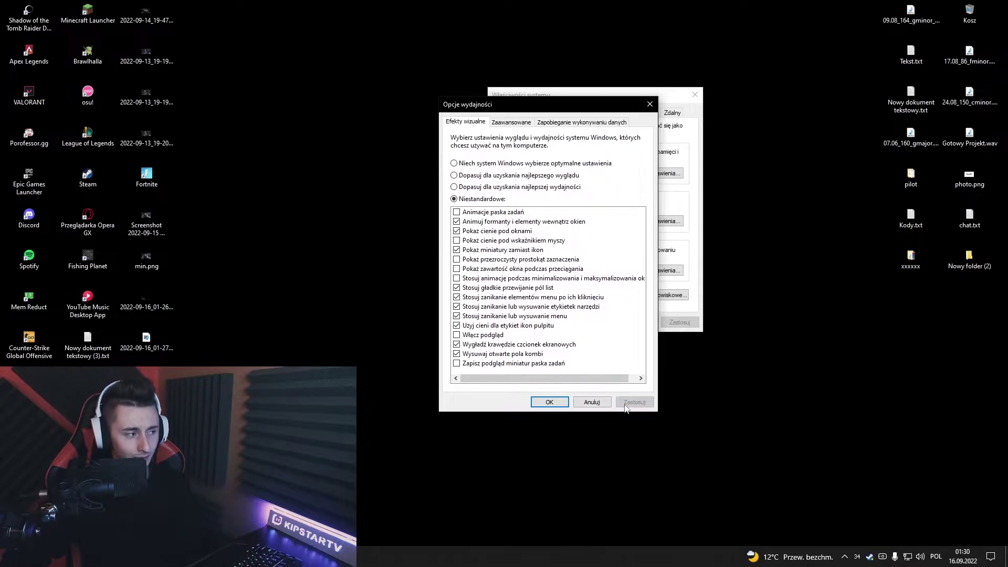
{"action": "left_click", "coordinate": [555, 402]}
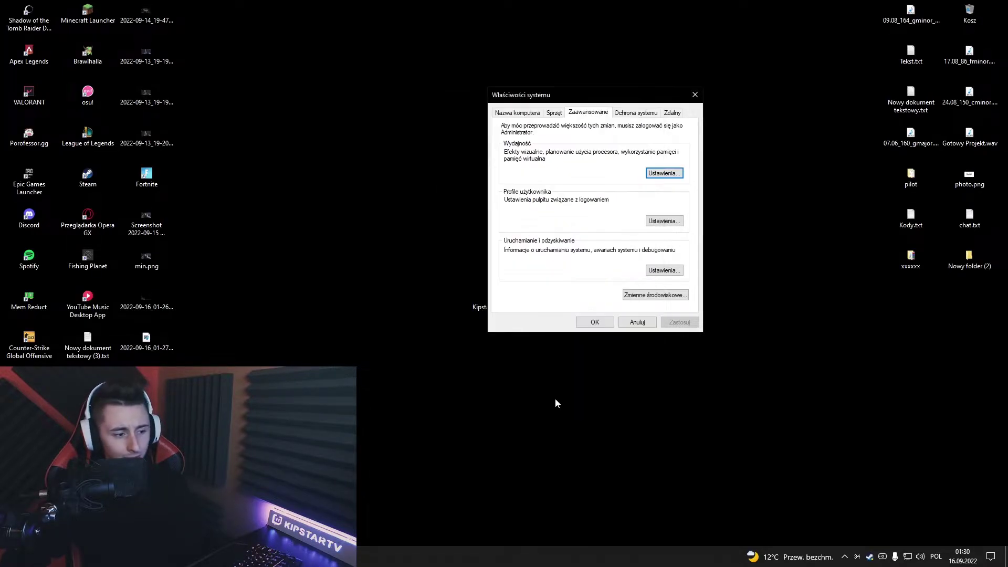
{"action": "left_click", "coordinate": [595, 322]}
- Run Disk Cleanup from the properties of SSD Dysk lokalny (C:), confirm deleting the preselected files, and cancel the running cleanup
{"action": "key", "text": "super+e"}
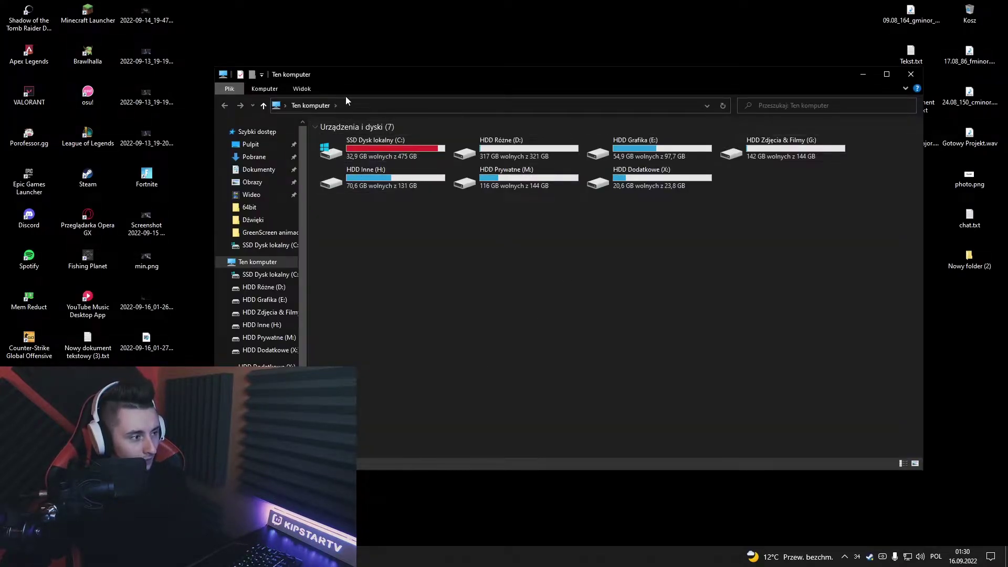
{"action": "right_click", "coordinate": [358, 144]}
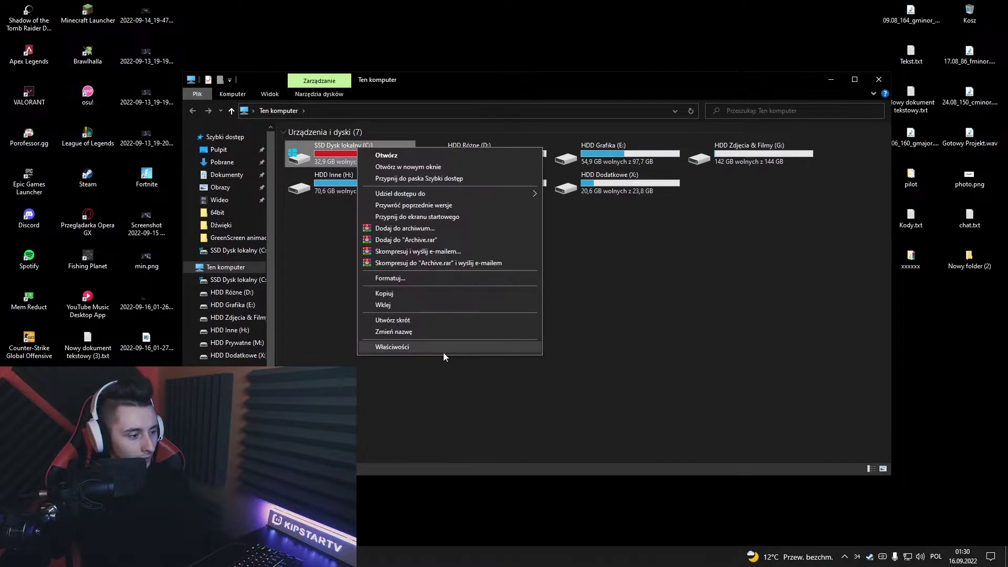
{"action": "left_click", "coordinate": [443, 352]}
{"action": "key", "text": "alt+o"}
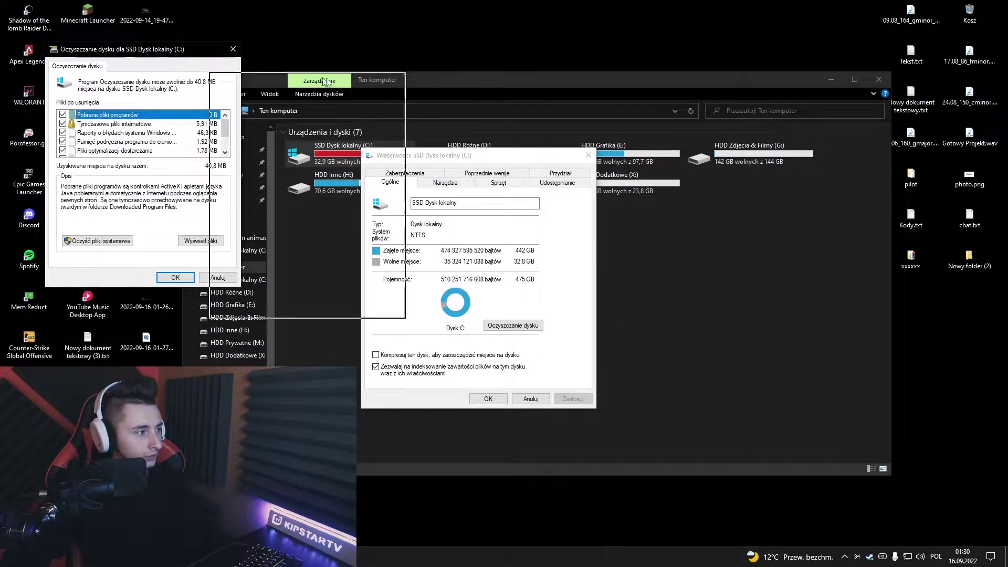
{"action": "scroll", "coordinate": [543, 195], "scroll_direction": "down", "scroll_amount": 1}
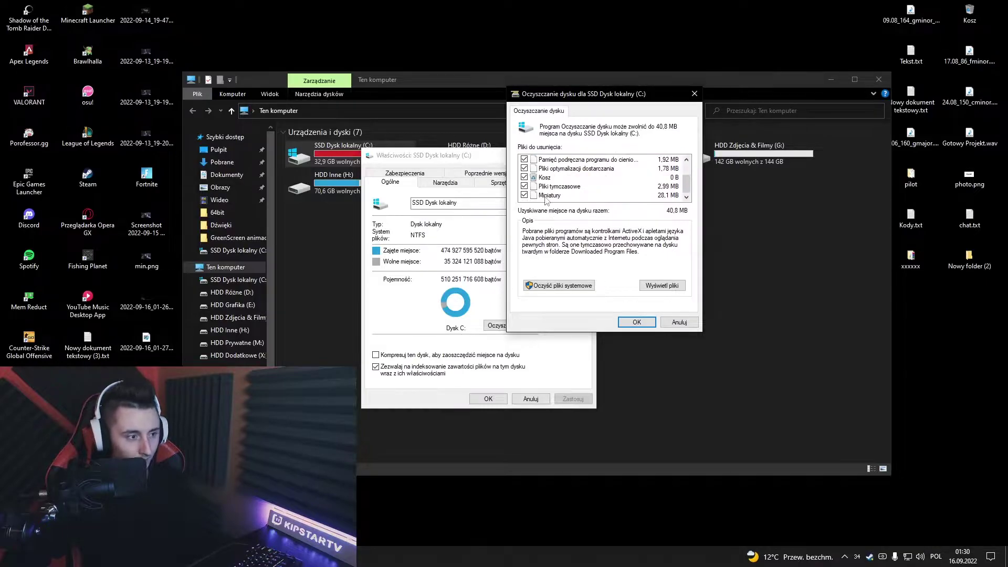
{"action": "left_click", "coordinate": [636, 322]}
{"action": "left_click", "coordinate": [525, 294]}
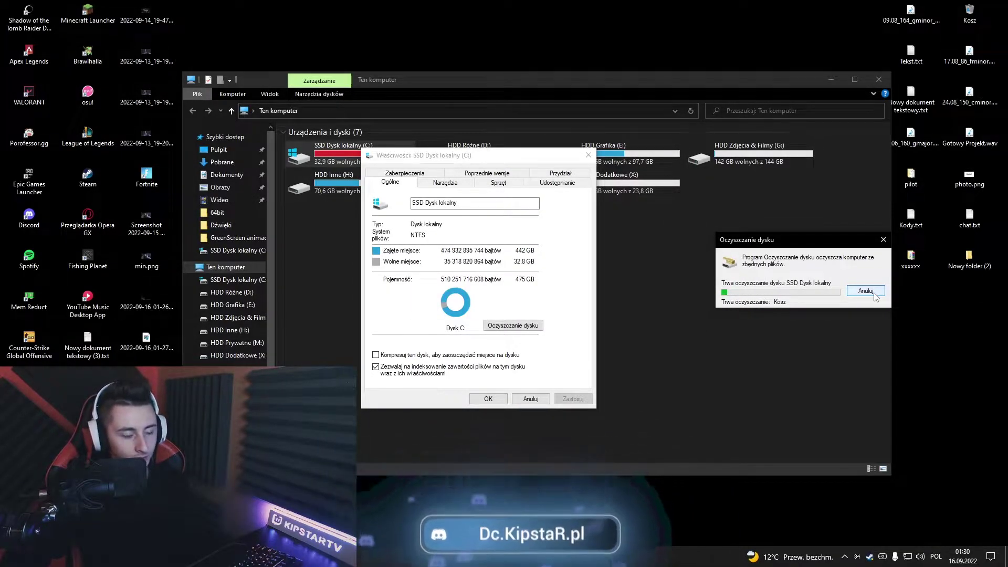
{"action": "left_click", "coordinate": [865, 291]}
- Scan drive C: for removable system files in Disk Cleanup and close the cleanup window
{"action": "left_click", "coordinate": [514, 325]}
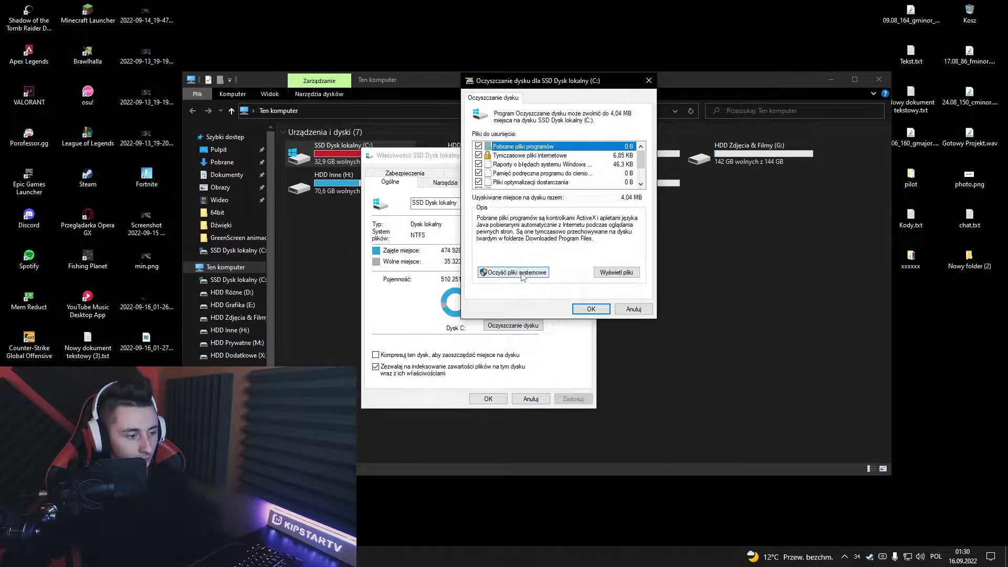
{"action": "left_click", "coordinate": [525, 273]}
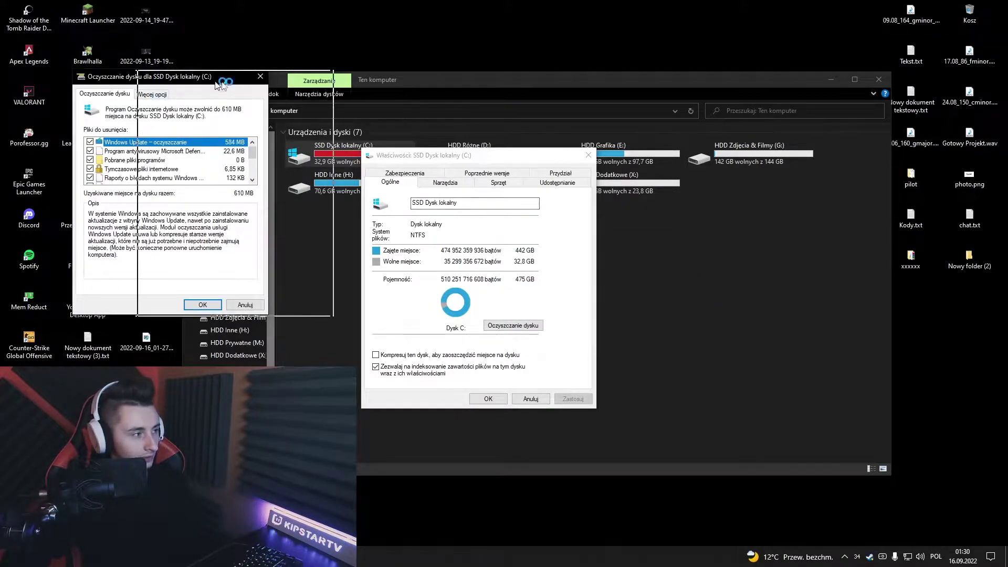
{"action": "left_click", "coordinate": [704, 342]}
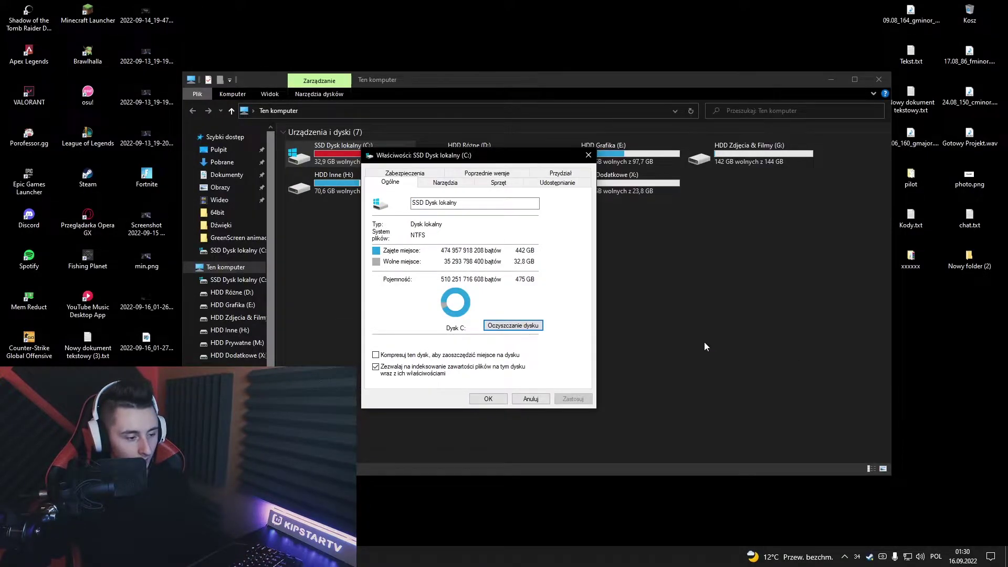
- Start optimizing drives C: and D: through the drive's optimization tool, close the dialogs, and minimize File Explorer
{"action": "left_click", "coordinate": [445, 182]}
{"action": "left_click", "coordinate": [525, 282]}
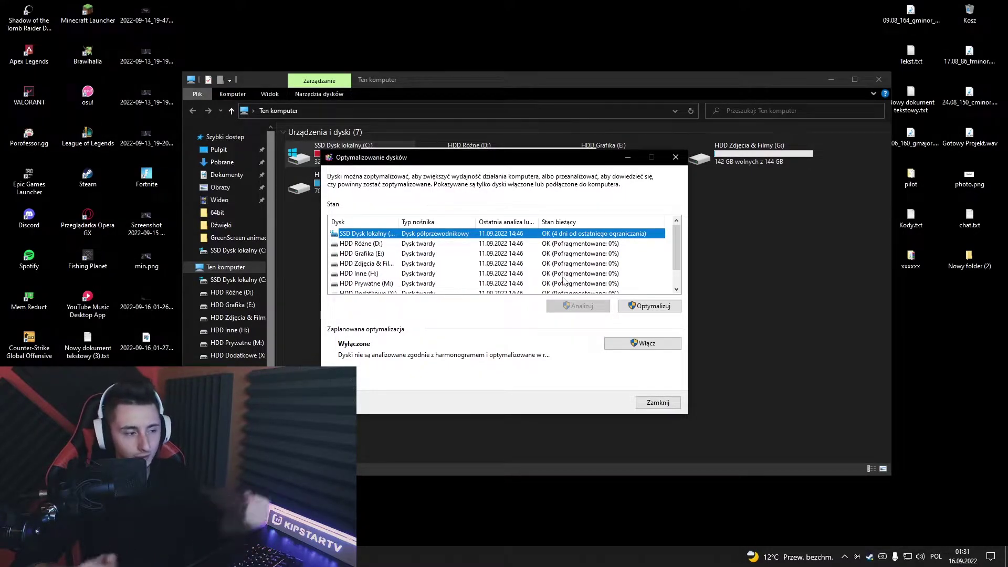
{"action": "key", "text": "Escape"}
{"action": "key", "text": "Return"}
{"action": "left_click", "coordinate": [568, 245]}
{"action": "left_click", "coordinate": [615, 263]}
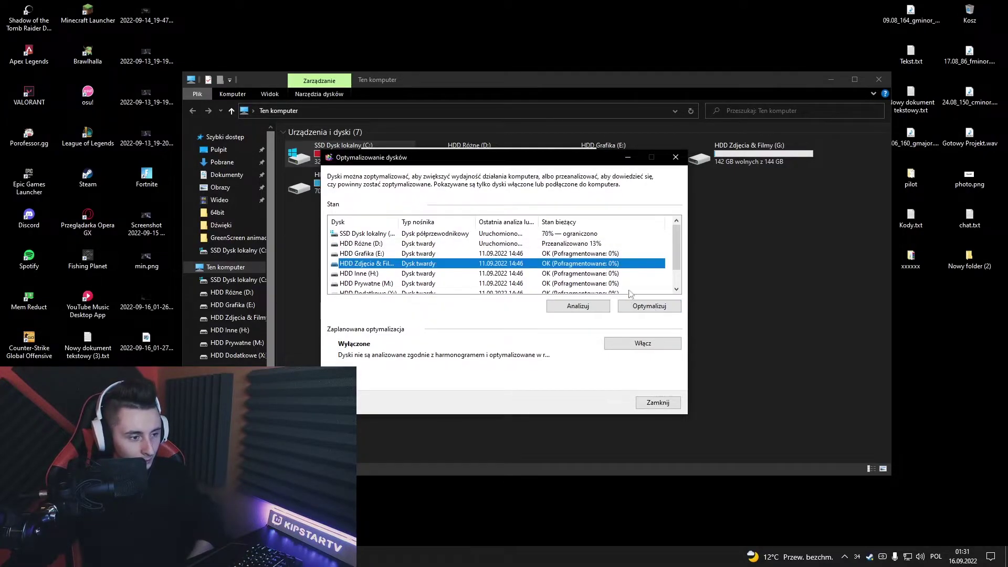
{"action": "scroll", "coordinate": [616, 264], "scroll_direction": "down", "scroll_amount": 1}
{"action": "key", "text": "Escape"}
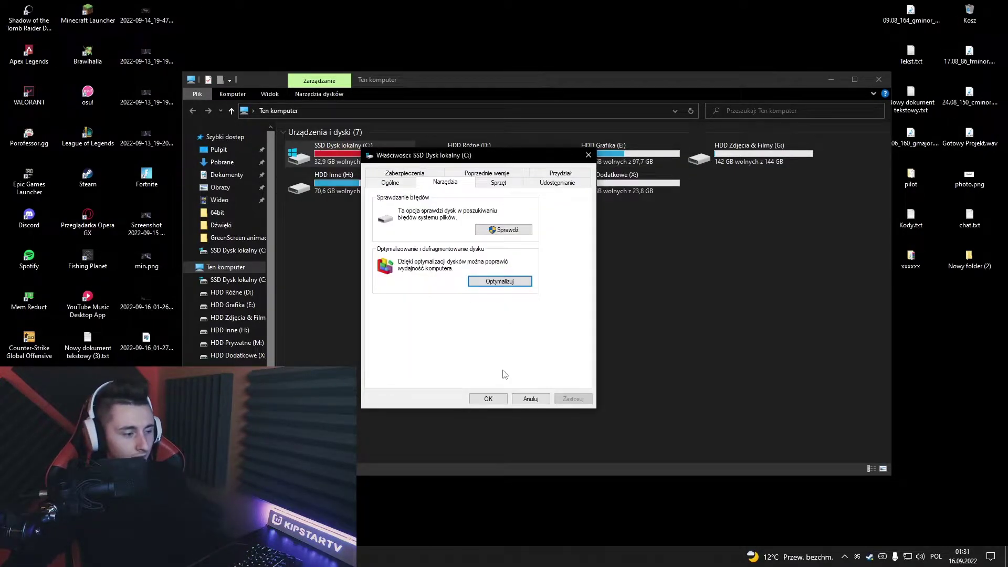
{"action": "left_click", "coordinate": [488, 398]}
{"action": "mouse_move", "coordinate": [744, 76]}
{"action": "left_mouse_down"}
{"action": "mouse_move", "coordinate": [678, 78]}
{"action": "mouse_move", "coordinate": [729, 88]}
{"action": "left_mouse_up"}
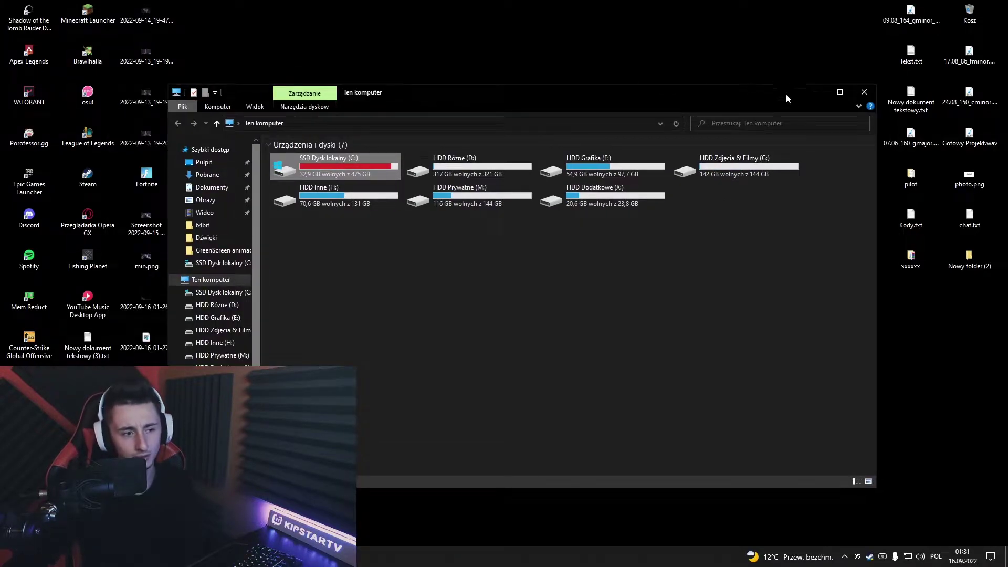
{"action": "left_click", "coordinate": [816, 94]}
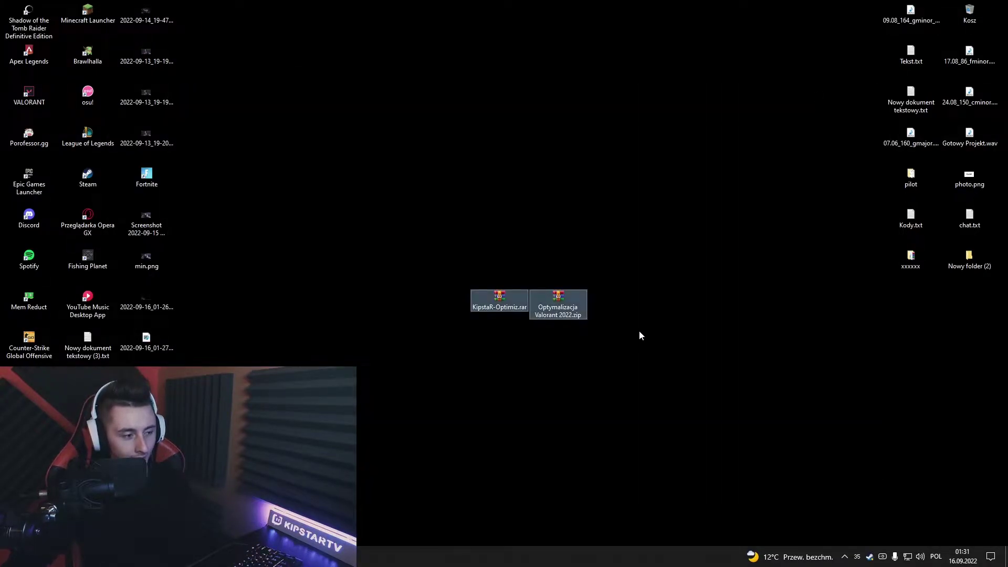
- Place the KipstaR-Optimiz folder from the desktop archive directly in drive C:
{"action": "left_click", "coordinate": [627, 386]}
{"action": "key", "text": "Menu"}
{"action": "key", "text": "Escape"}
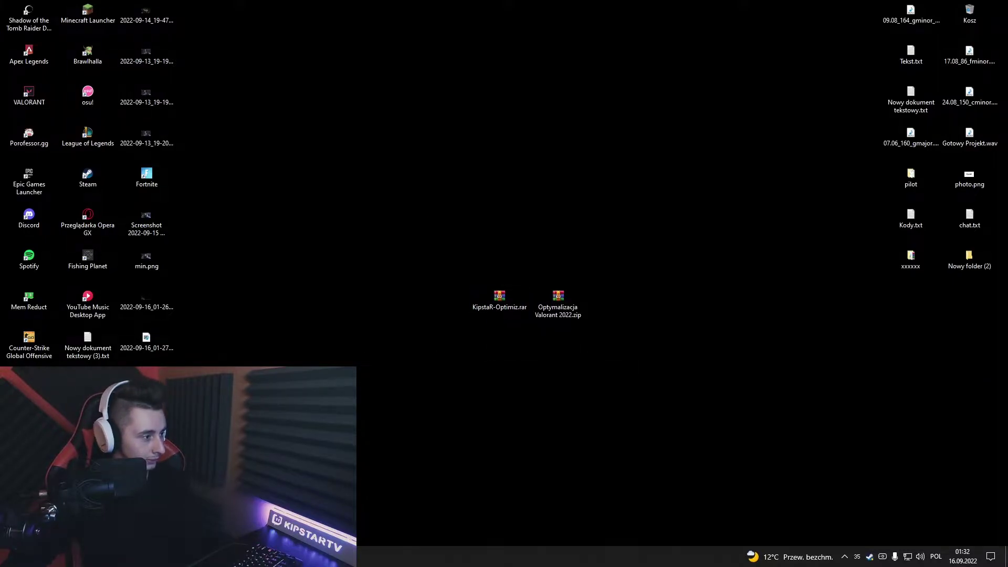
{"action": "key", "text": "ctrl"}
{"action": "key", "text": "super+e"}
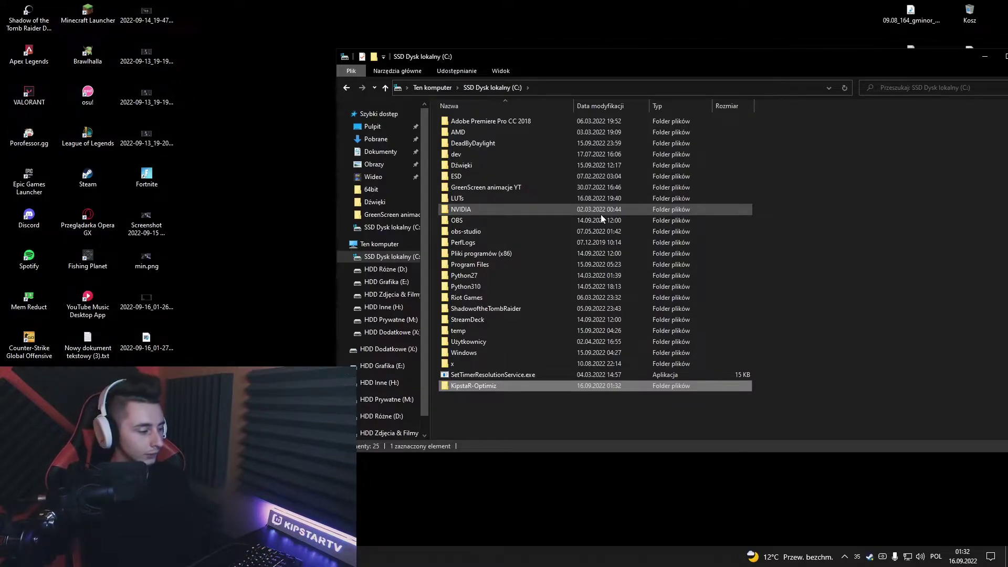
- Launch Windows PowerShell with administrator rights
{"action": "key", "text": "super"}
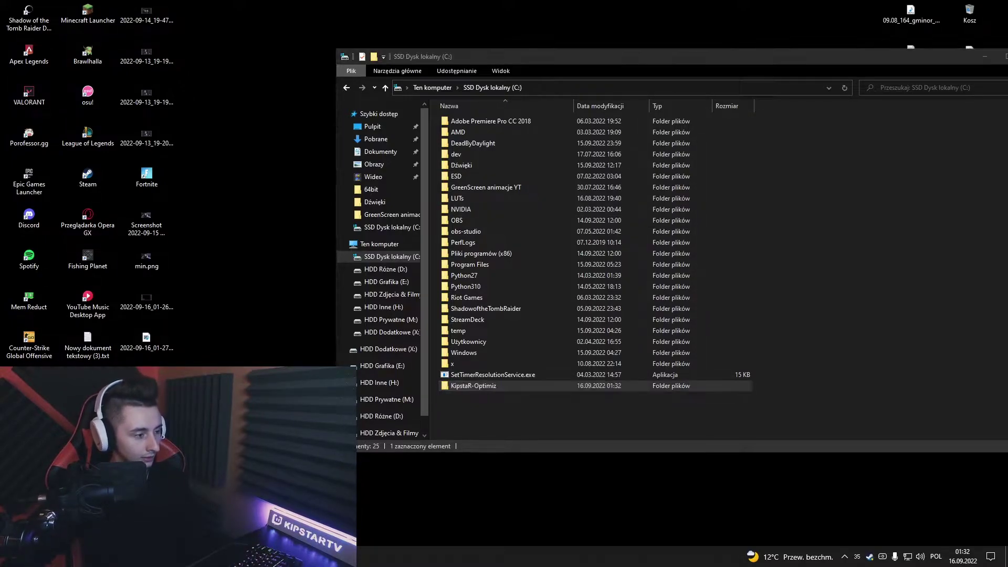
{"action": "type", "text": "powershell"}
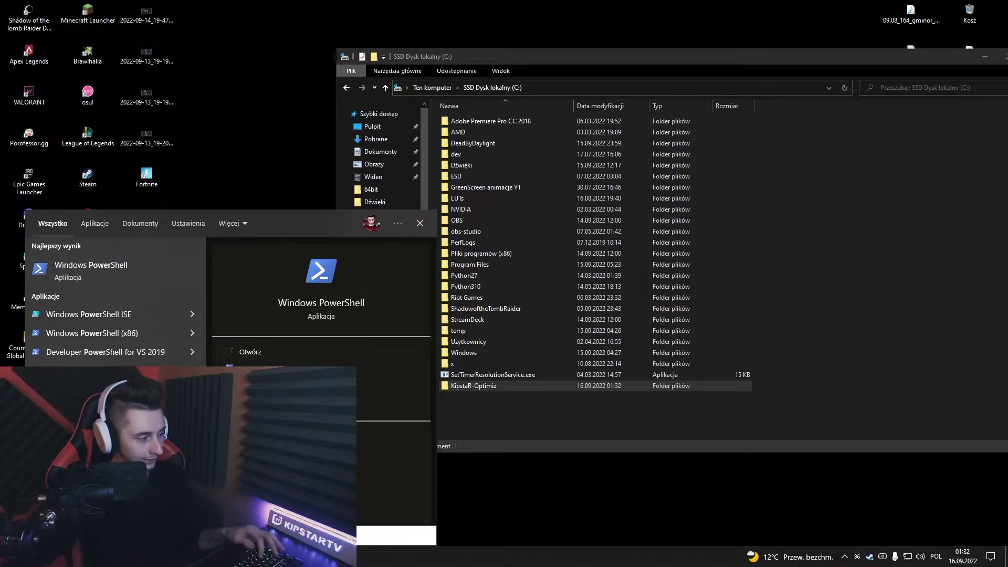
{"action": "right_click", "coordinate": [114, 275]}
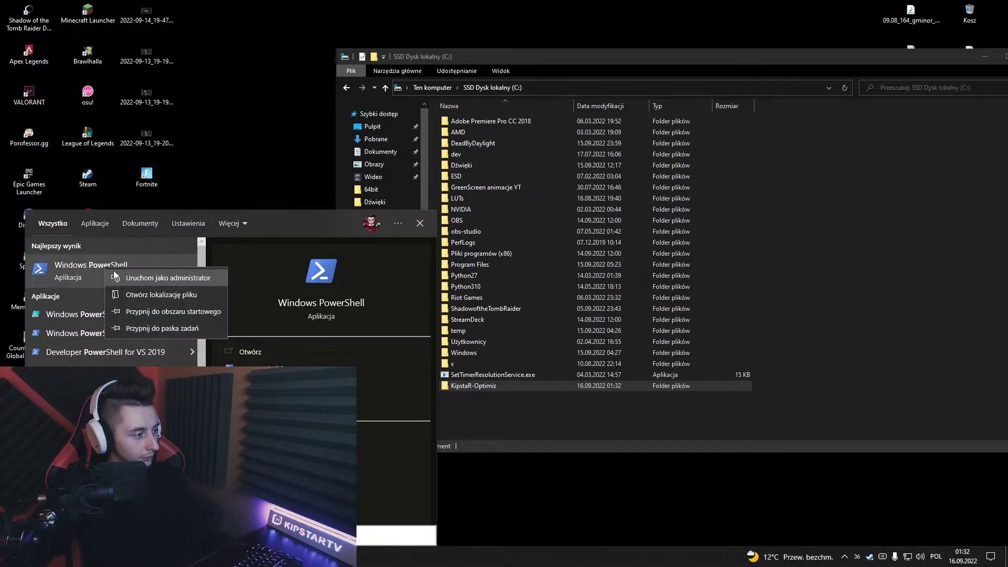
{"action": "left_click", "coordinate": [149, 278]}
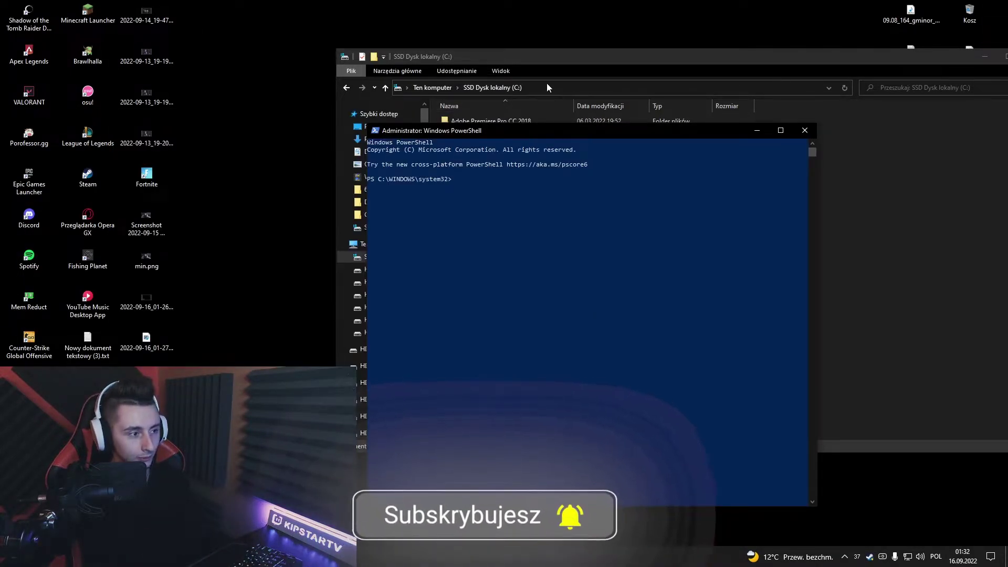
- Open the KipstaR-Optimiz folder nested inside KipstaR-Optimiz on drive C: and check the file name extensions display setting
{"action": "left_click", "coordinate": [547, 83]}
{"action": "double_click", "coordinate": [498, 387]}
{"action": "left_click", "coordinate": [501, 127]}
{"action": "double_click", "coordinate": [501, 128]}
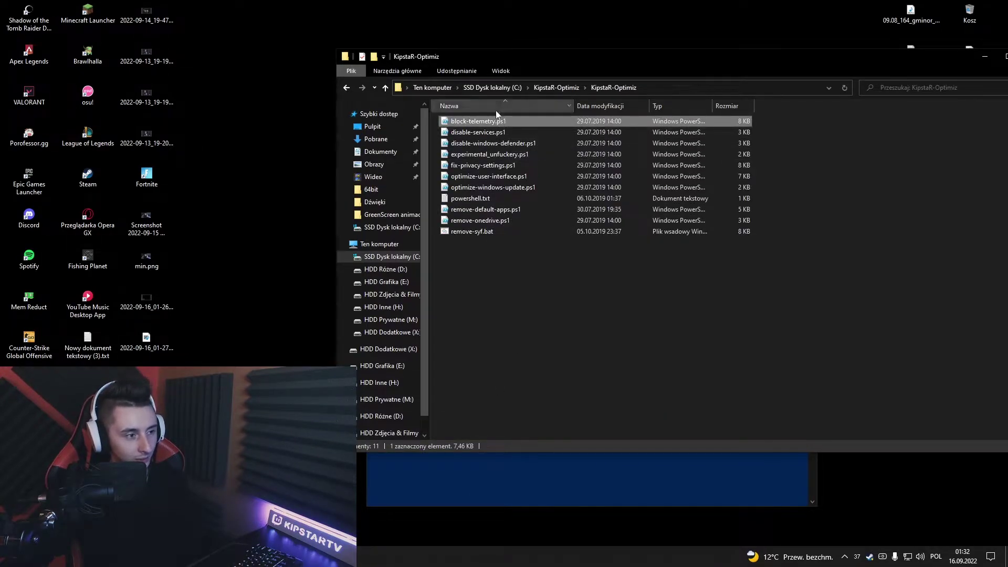
{"action": "left_click", "coordinate": [501, 71]}
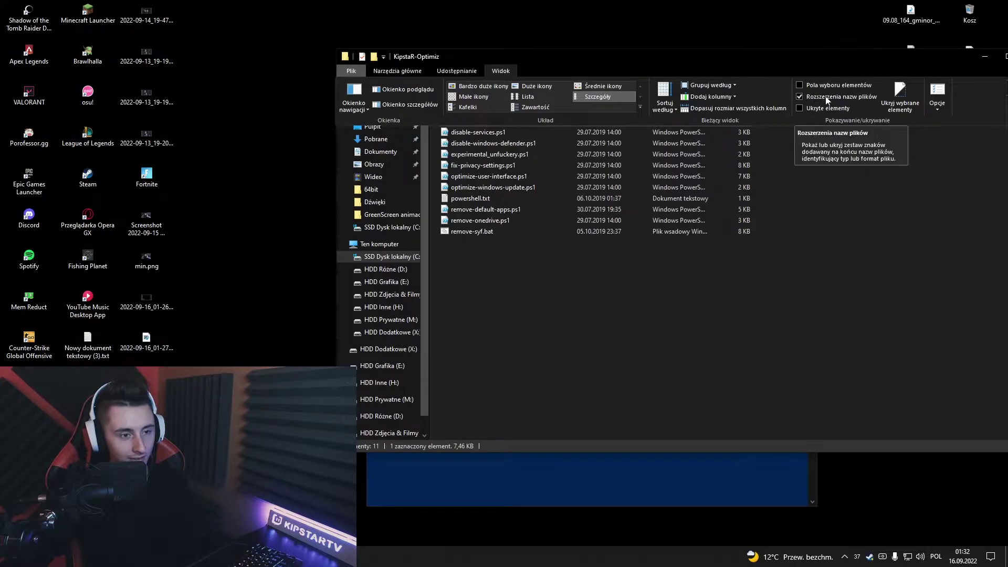
- Change the PowerShell directory to C:\KipstaR-Optimiz\KipstaR-Optimiz and move the PowerShell window aside
{"action": "left_click", "coordinate": [554, 460]}
{"action": "type", "text": "cd"}
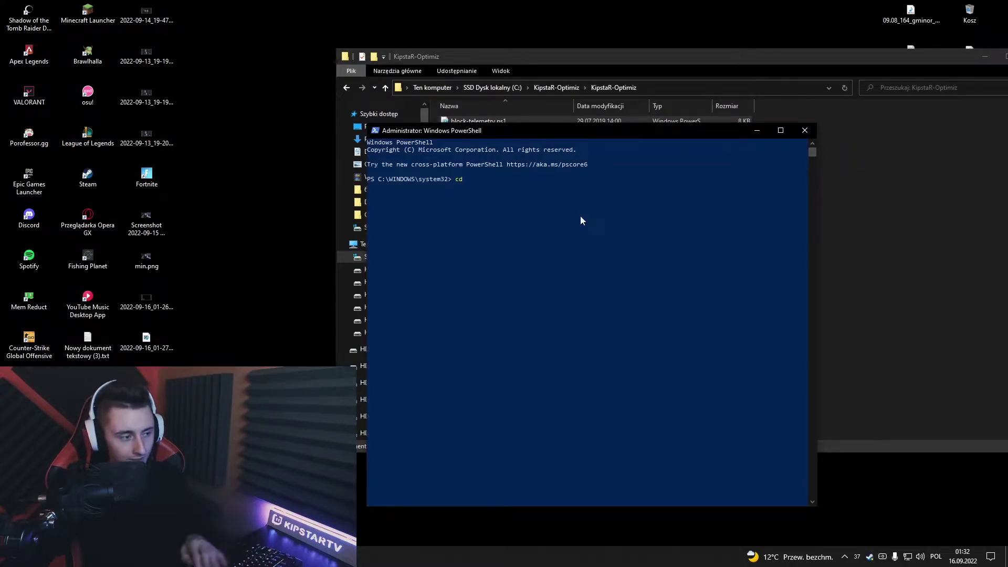
{"action": "type", "text": "C:\\KipstaR-Optimiz\\KipstaR-Optimiz"}
{"action": "key", "text": "Return"}
{"action": "left_click_drag", "start_coordinate": [604, 130], "coordinate": [459, 160]}
{"action": "left_click", "coordinate": [499, 122]}
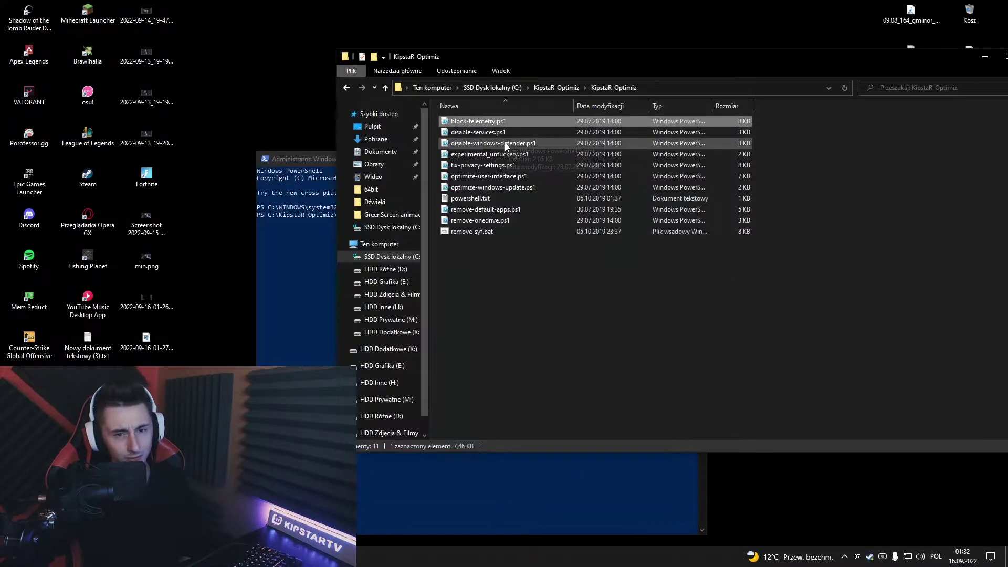
{"action": "left_click", "coordinate": [493, 133]}
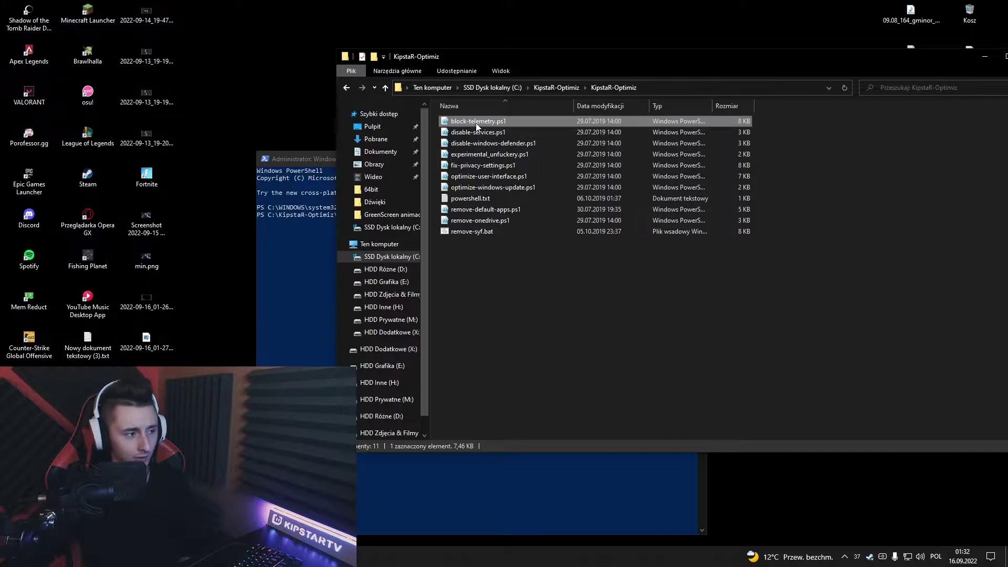
{"action": "left_click", "coordinate": [496, 187]}
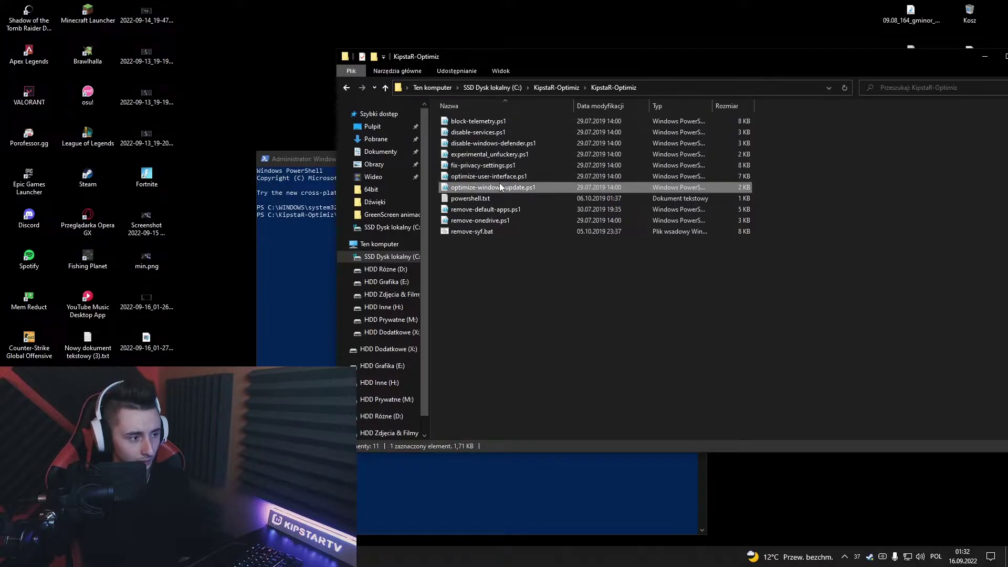
{"action": "left_click", "coordinate": [494, 120]}
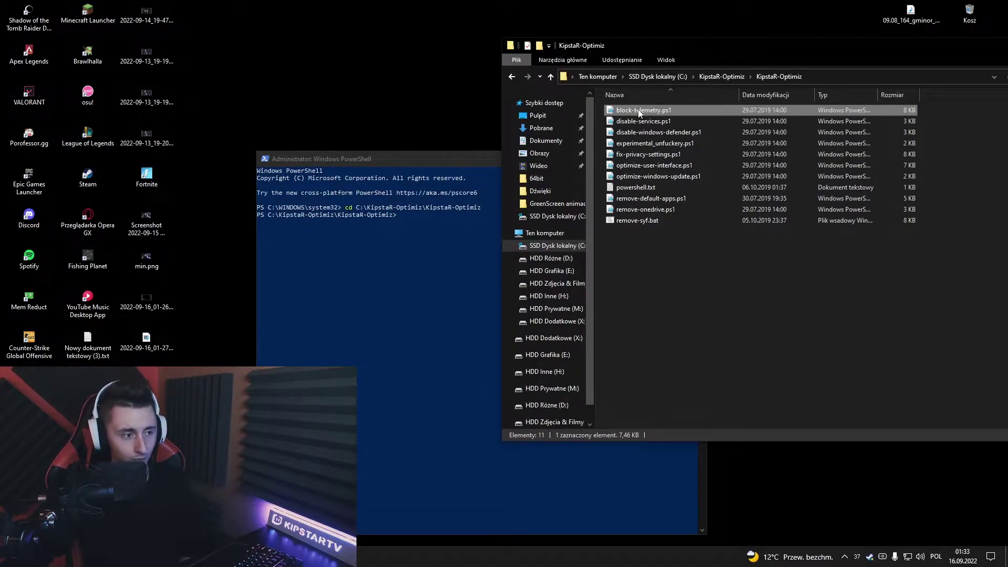
{"action": "left_click", "coordinate": [692, 264]}
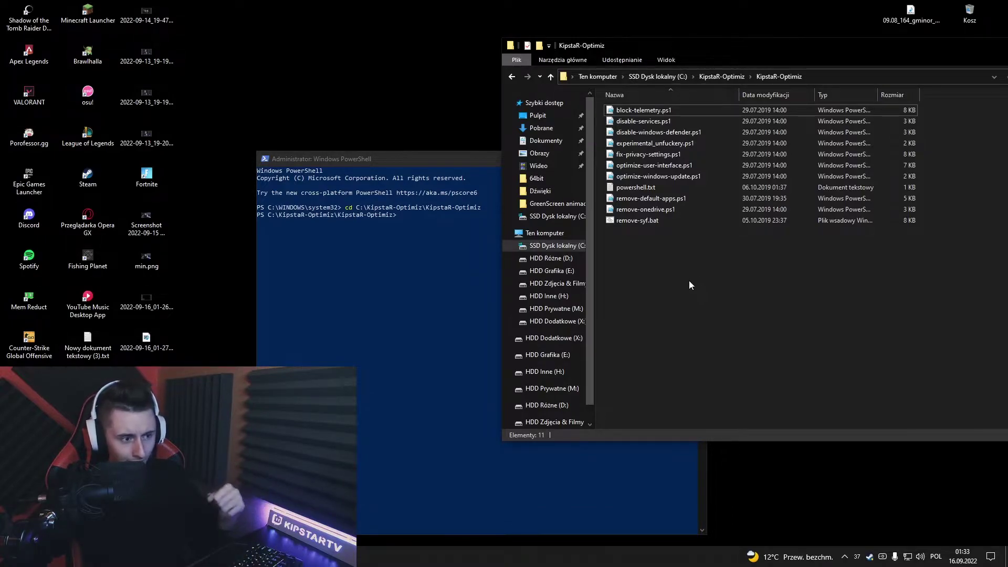
- Open powershell.txt and run its Set-ExecutionPolicy Unrestricted command in PowerShell, answering y to the policy change
{"action": "double_click", "coordinate": [645, 187]}
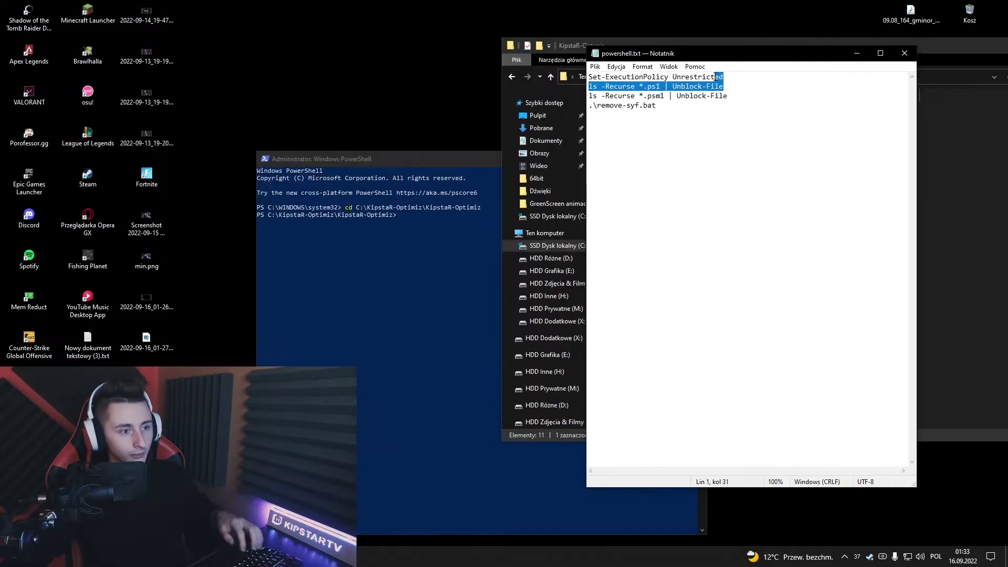
{"action": "right_click", "coordinate": [427, 225]}
{"action": "key", "text": "Return"}
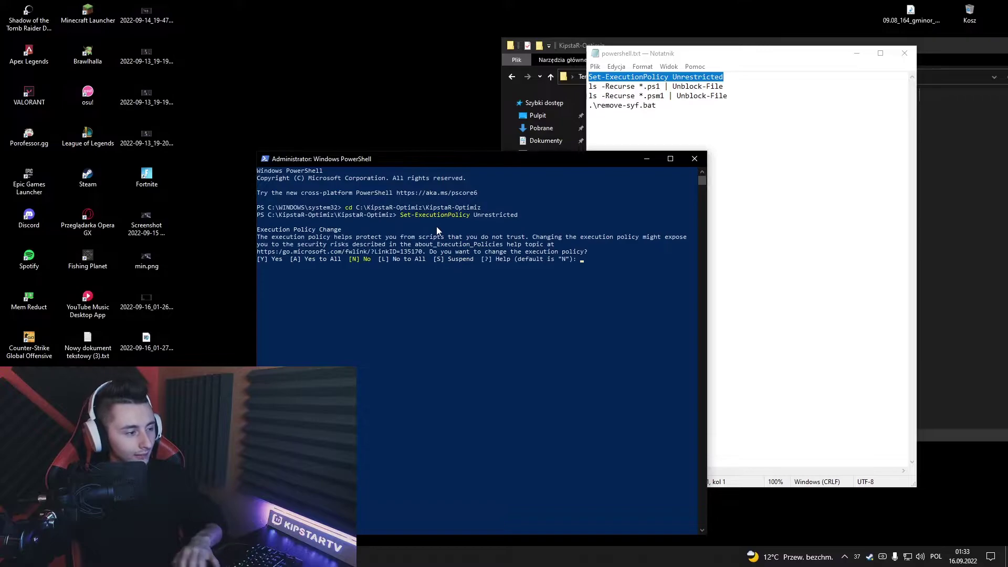
{"action": "type", "text": "y"}
{"action": "key", "text": "Return"}
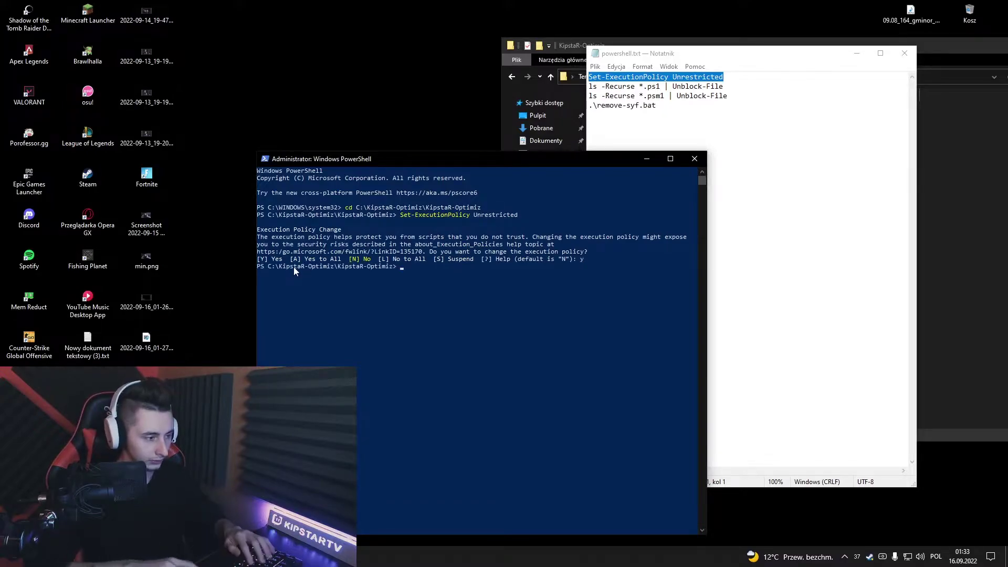
- Run Set-ExecutionPolicy Unrestricted once more, answering A for Yes to All
{"action": "right_click", "coordinate": [589, 293]}
{"action": "key", "text": "Return"}
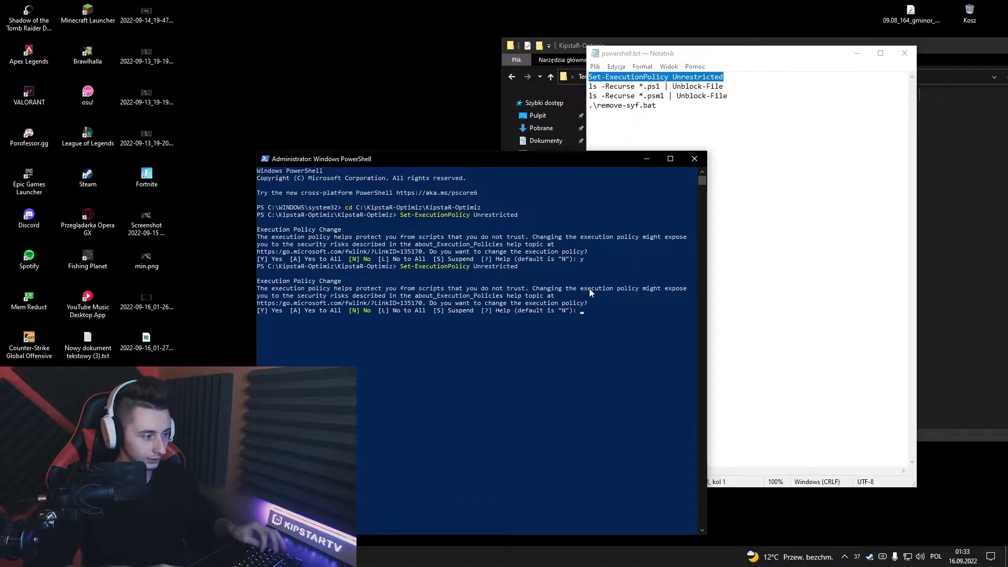
{"action": "type", "text": "A"}
{"action": "key", "text": "Return"}
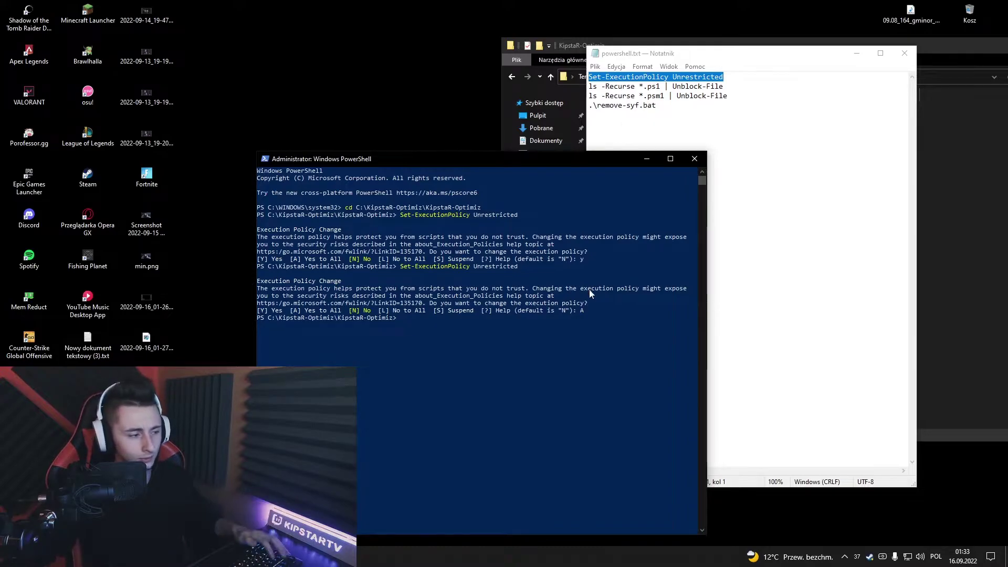
- Run ls -Recurse *.ps1 | Unblock-File and ls -Recurse *.psm1 | Unblock-File from powershell.txt in PowerShell, and close the text file
{"action": "left_click", "coordinate": [757, 185]}
{"action": "left_click_drag", "start_coordinate": [724, 86], "coordinate": [588, 87]}
{"action": "key", "text": "ctrl+c"}
{"action": "right_click", "coordinate": [452, 320]}
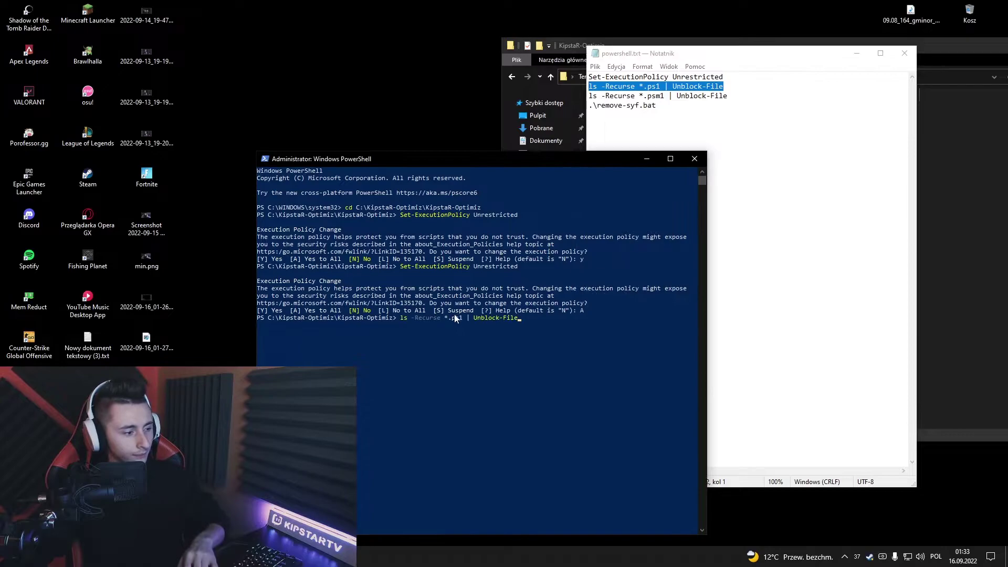
{"action": "key", "text": "Return"}
{"action": "left_click_drag", "start_coordinate": [728, 96], "coordinate": [588, 95]}
{"action": "key", "text": "ctrl+c"}
{"action": "key", "text": "alt+Tab"}
{"action": "key", "text": "ctrl+v"}
{"action": "key", "text": "Return"}
{"action": "left_click", "coordinate": [905, 55]}
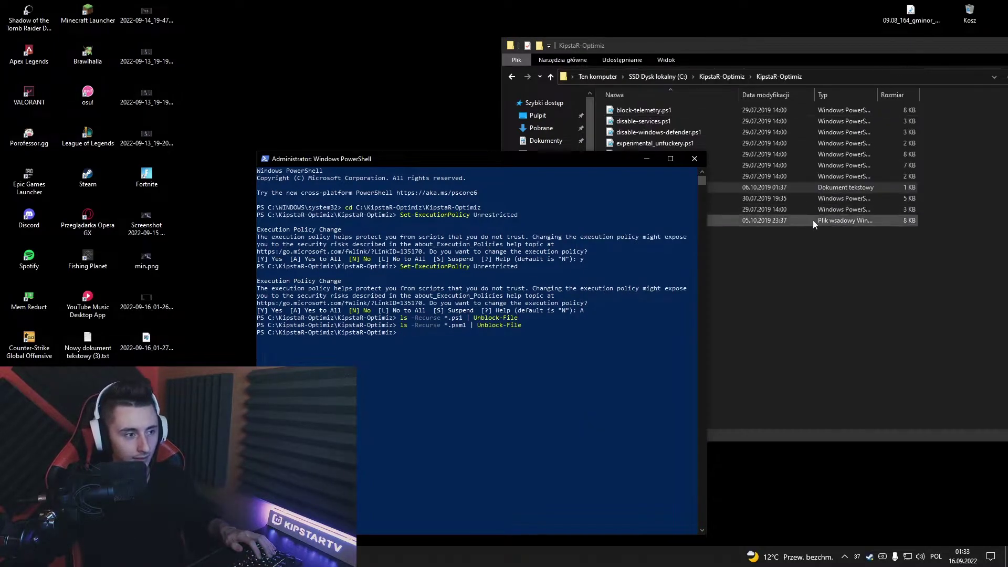
- Run the block-telemetry.ps1 script from the KipstaR-Optimiz folder in PowerShell as .\block-telemetry.ps1
{"action": "left_click", "coordinate": [642, 110]}
{"action": "key", "text": "F2"}
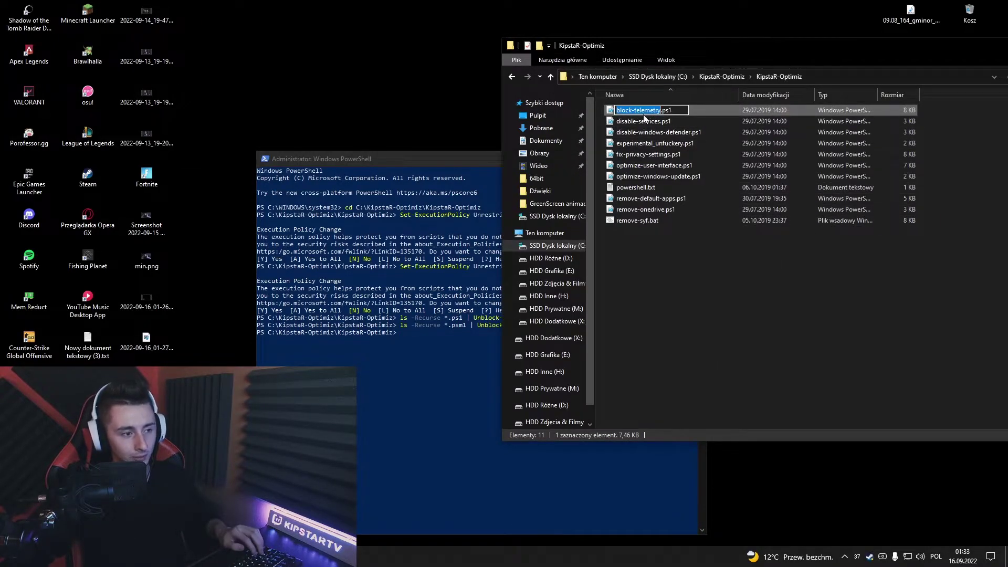
{"action": "left_click", "coordinate": [730, 305]}
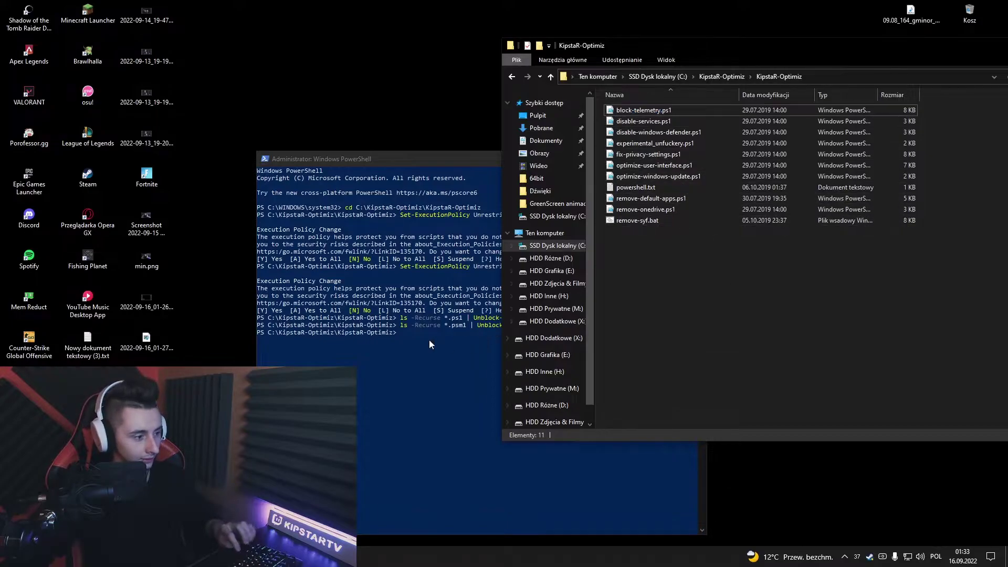
{"action": "left_click", "coordinate": [449, 340]}
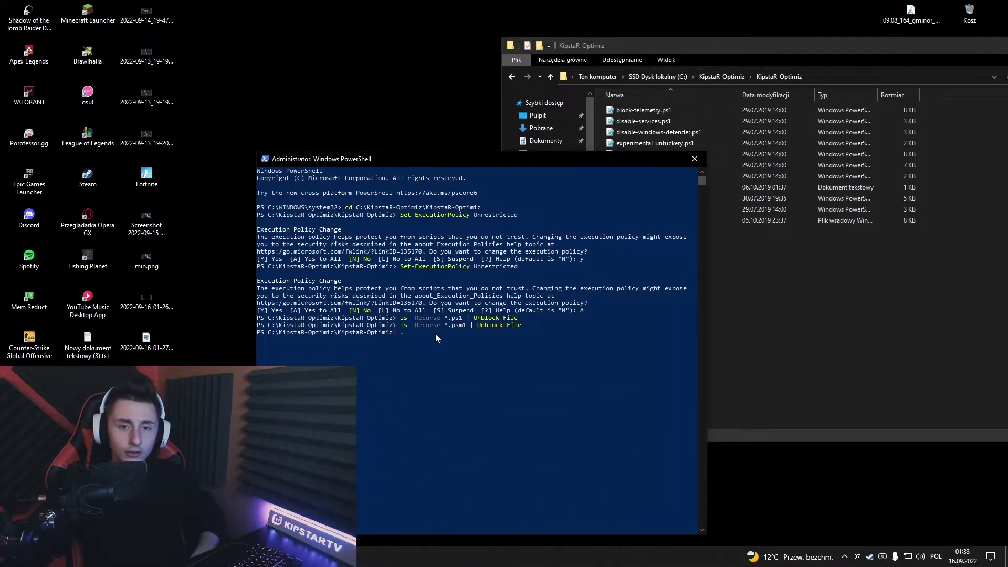
{"action": "type", "text": "./"}
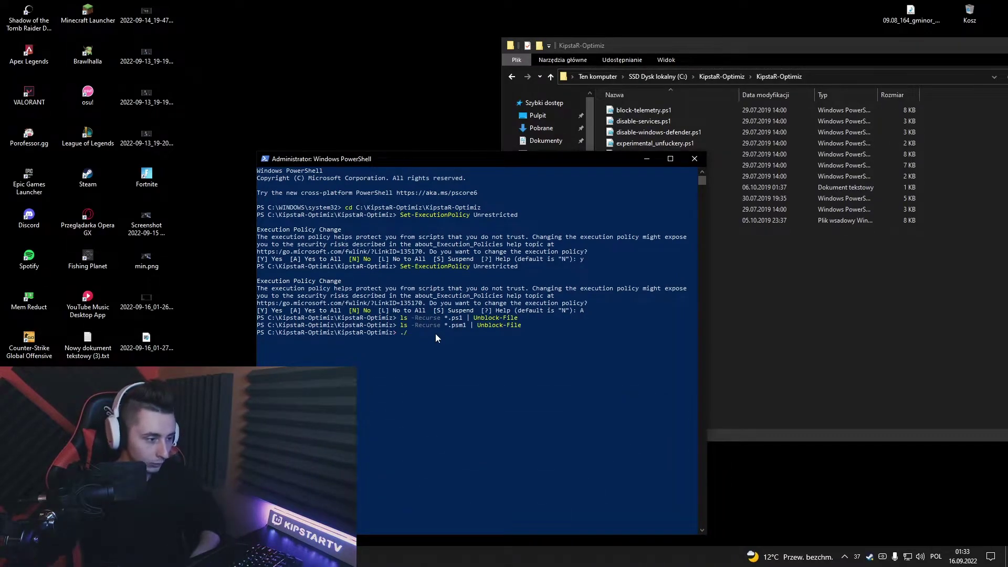
{"action": "key", "text": "BackSpace"}
{"action": "type", "text": "\\"}
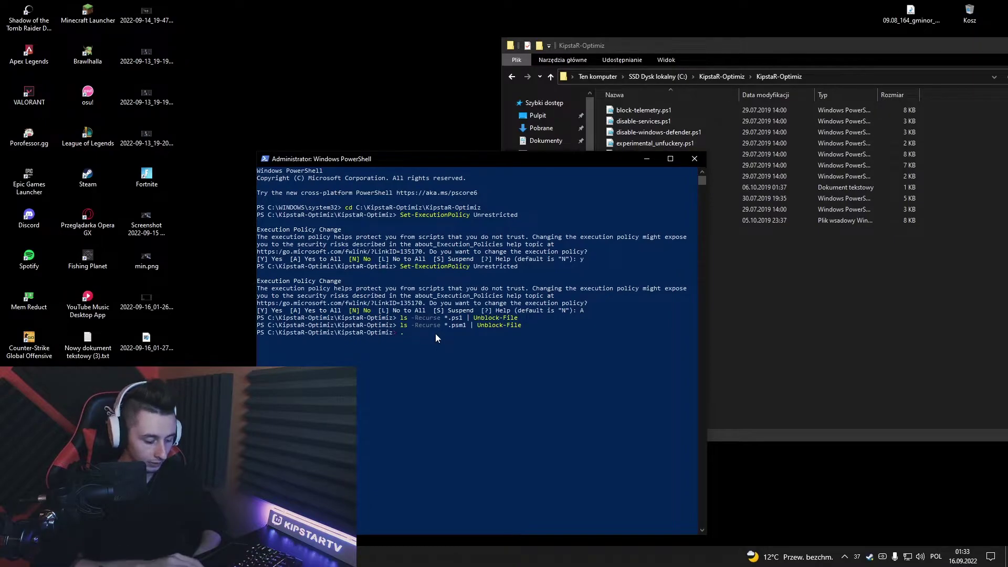
{"action": "type", "text": "block-telemetry.ps1"}
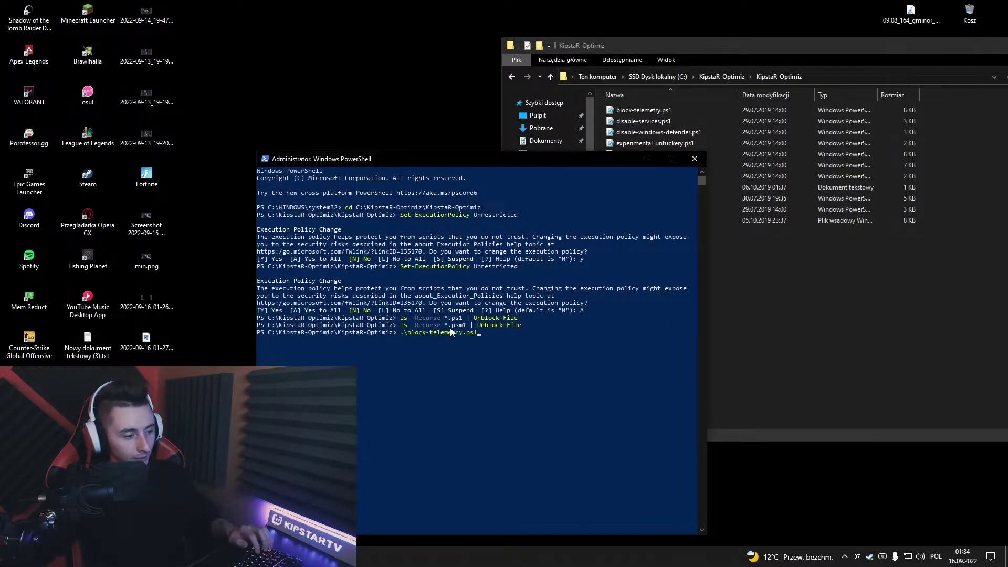
{"action": "key", "text": "Return"}
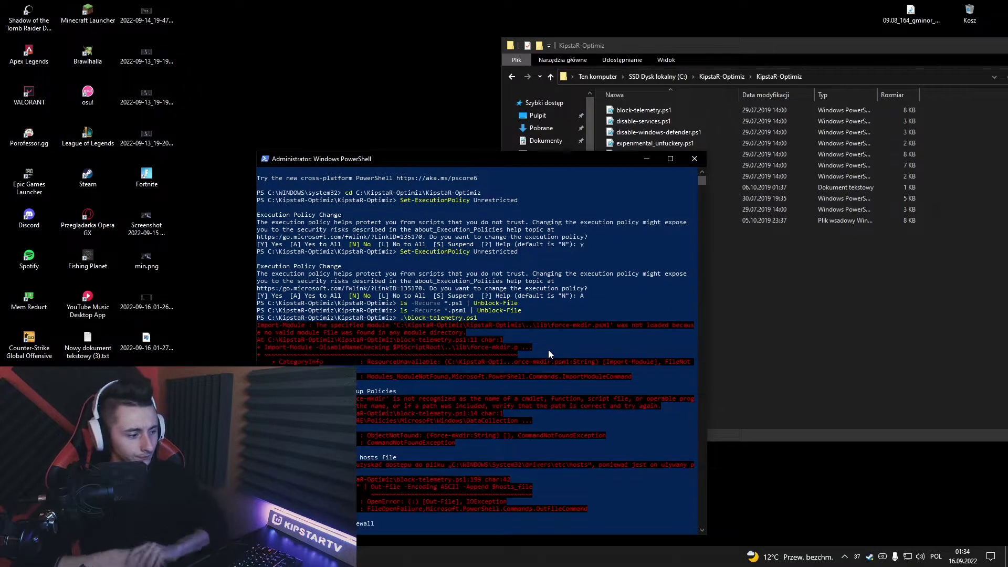
- Run the .\disable-services.ps1 script in PowerShell
{"action": "key", "text": "alt+Tab"}
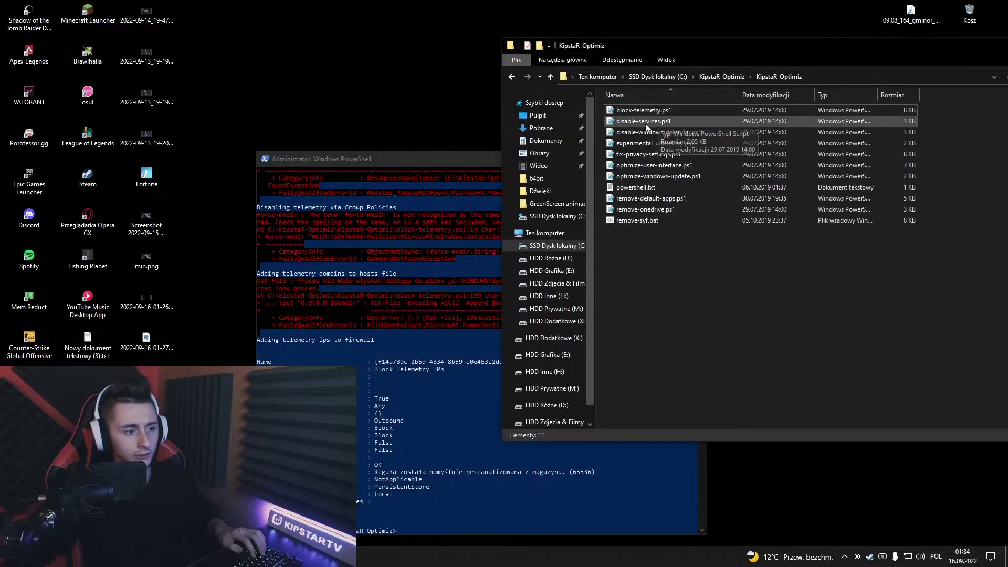
{"action": "left_click", "coordinate": [401, 411]}
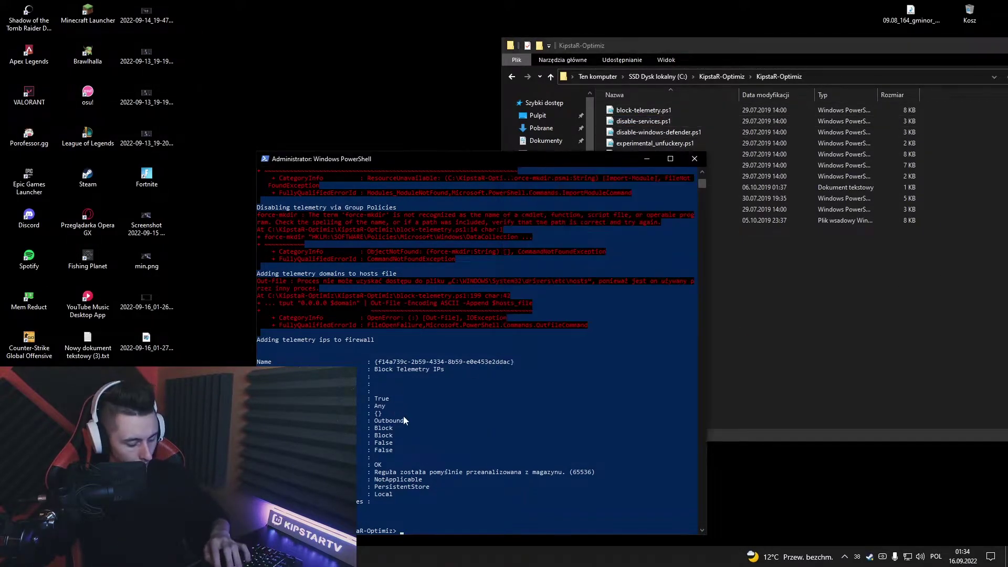
{"action": "type", "text": ".\\disable-services.ps1"}
{"action": "key", "text": "Return"}
- Run the .\disable-windows-defender.ps1 script and the experimental_unfuckery.ps1 script in PowerShell
{"action": "key", "text": "alt+Tab"}
{"action": "left_click", "coordinate": [625, 135]}
{"action": "left_click", "coordinate": [380, 414]}
{"action": "type", "text": ".\\disable-windows-defender.ps1"}
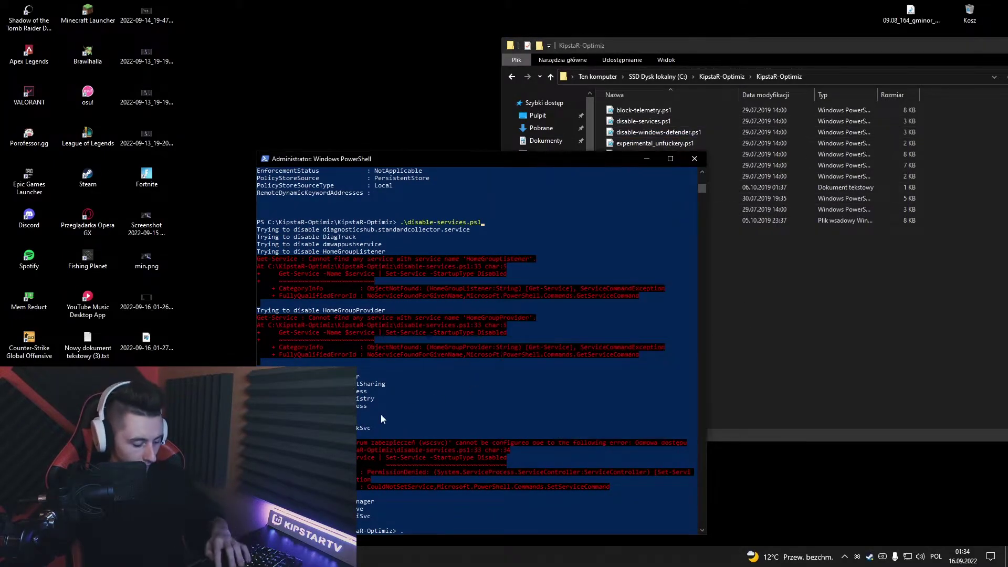
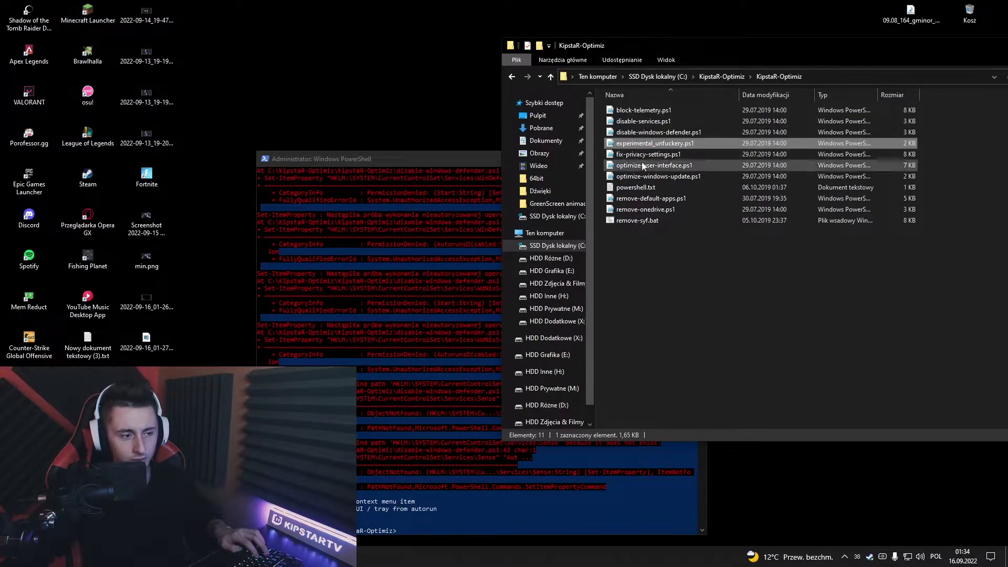
{"action": "left_click", "coordinate": [424, 413]}
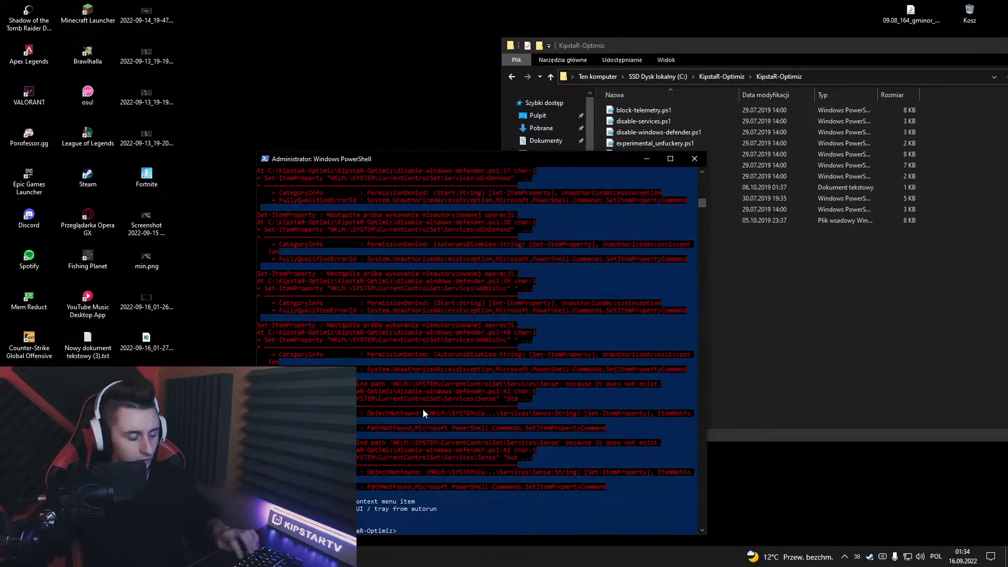
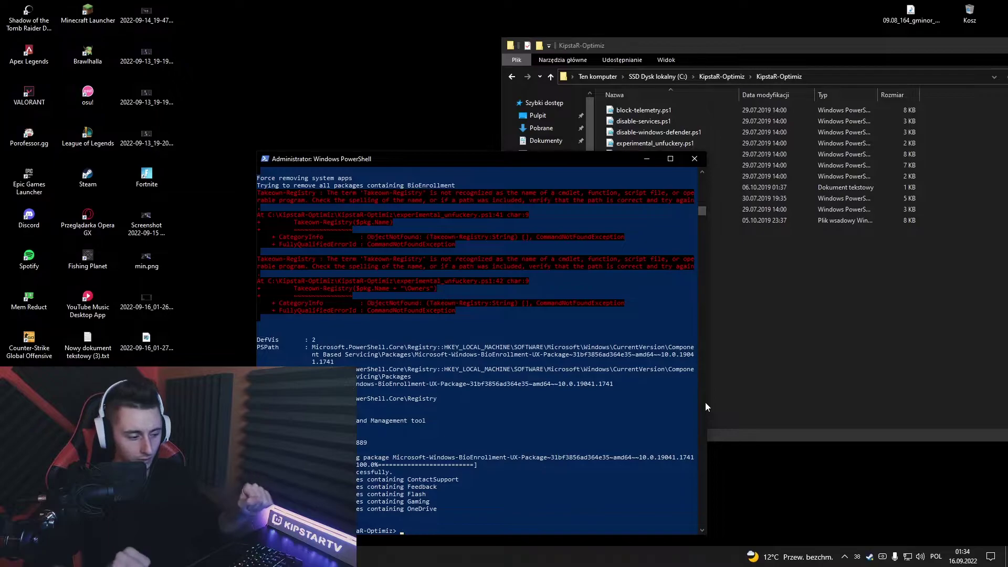
- Copy the name of fix-privacy-settings.ps1 from the folder and run that script in PowerShell
{"action": "left_click", "coordinate": [666, 232]}
{"action": "left_click", "coordinate": [647, 154]}
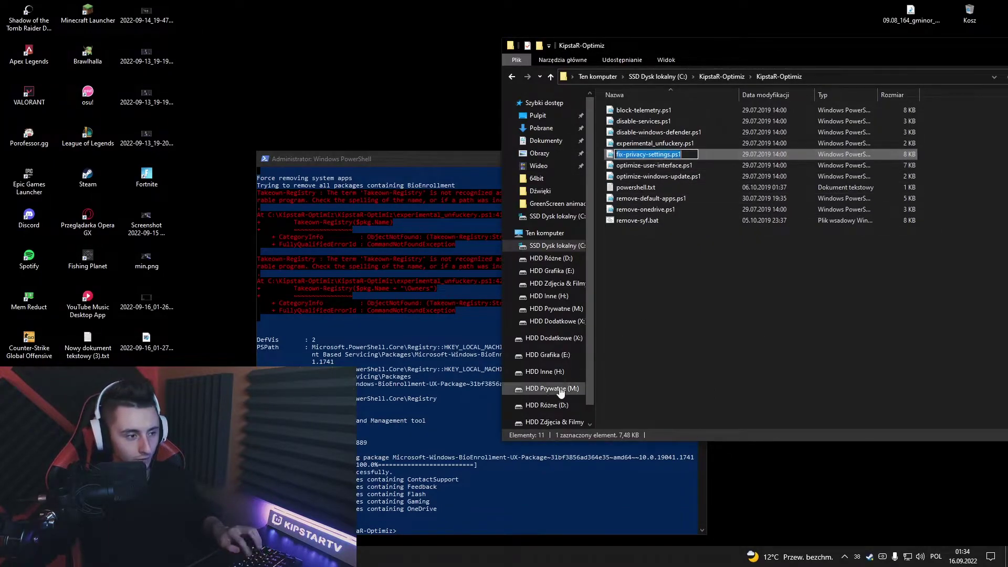
{"action": "left_click", "coordinate": [426, 415]}
{"action": "type", "text": "."}
{"action": "key", "text": "Tab"}
{"action": "key", "text": "Return"}
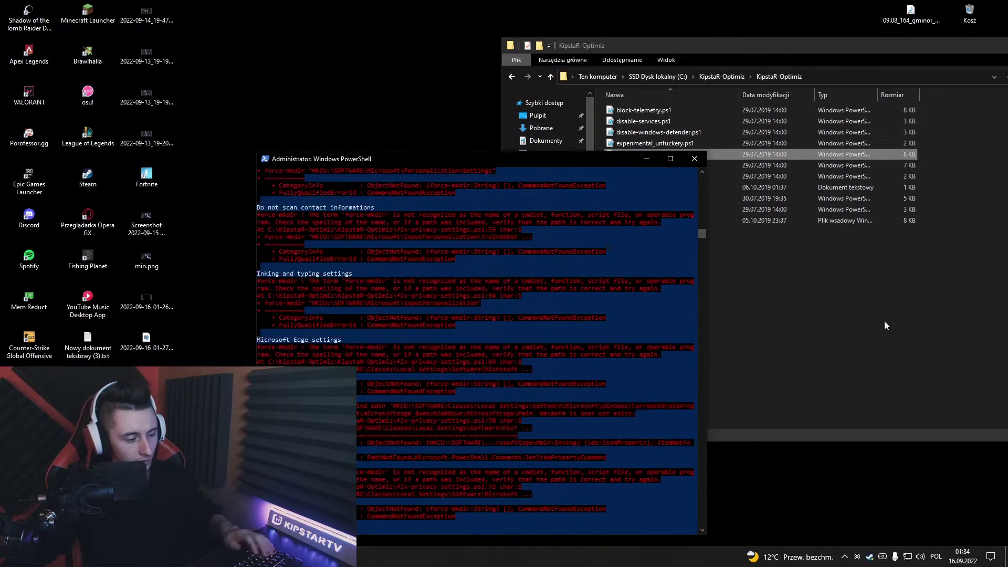
- View the contents of optimize-user-interface.ps1 in Notepad, close it, and run that script in PowerShell
{"action": "left_click", "coordinate": [885, 320]}
{"action": "double_click", "coordinate": [662, 166]}
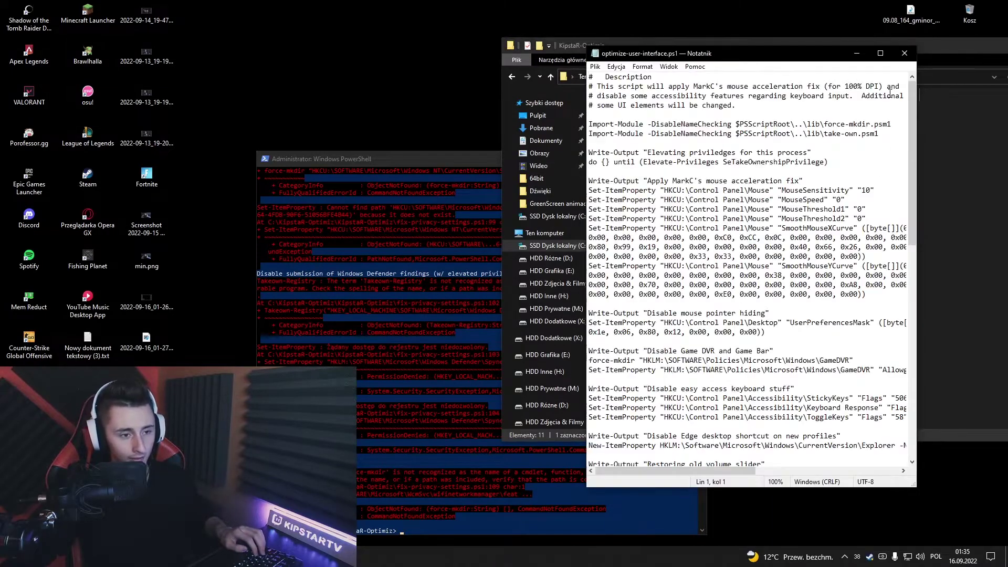
{"action": "left_click", "coordinate": [905, 53]}
{"action": "left_click", "coordinate": [465, 442]}
{"action": "type", "text": ".\\o"}
{"action": "key", "text": "Tab"}
{"action": "key", "text": "Return"}
- Run the optimize-windows-update.ps1 script from the KipstaR-Optimiz folder in PowerShell
{"action": "left_click", "coordinate": [714, 245]}
{"action": "left_click", "coordinate": [652, 177]}
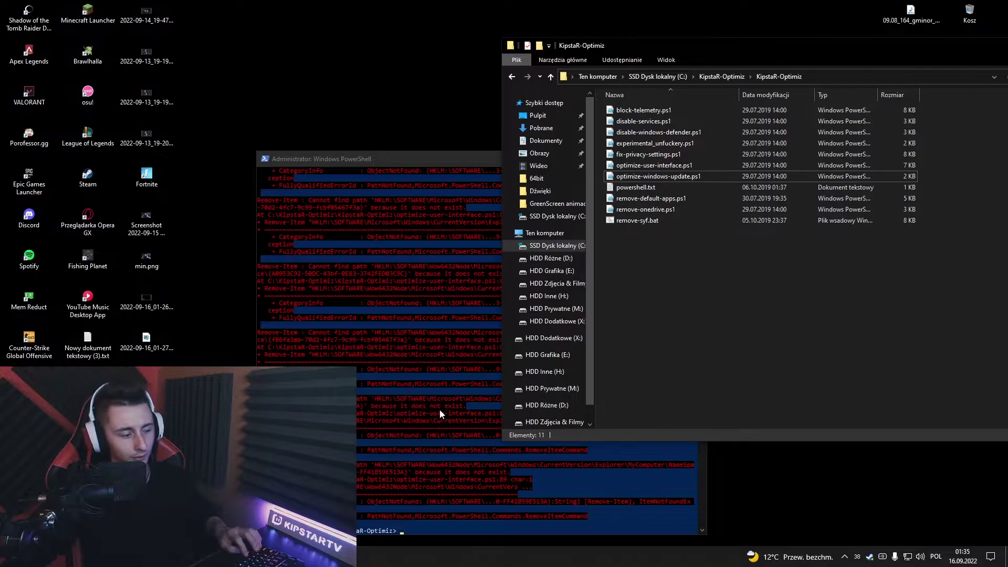
{"action": "left_click", "coordinate": [437, 408]}
{"action": "type", "text": ".\\o"}
{"action": "key", "text": "Tab"}
{"action": "key", "text": "Tab"}
{"action": "key", "text": "Return"}
- Copy the name of remove-default-apps.ps1 from the folder and run it in PowerShell as .\remove-default-apps.ps1
{"action": "left_click", "coordinate": [657, 198]}
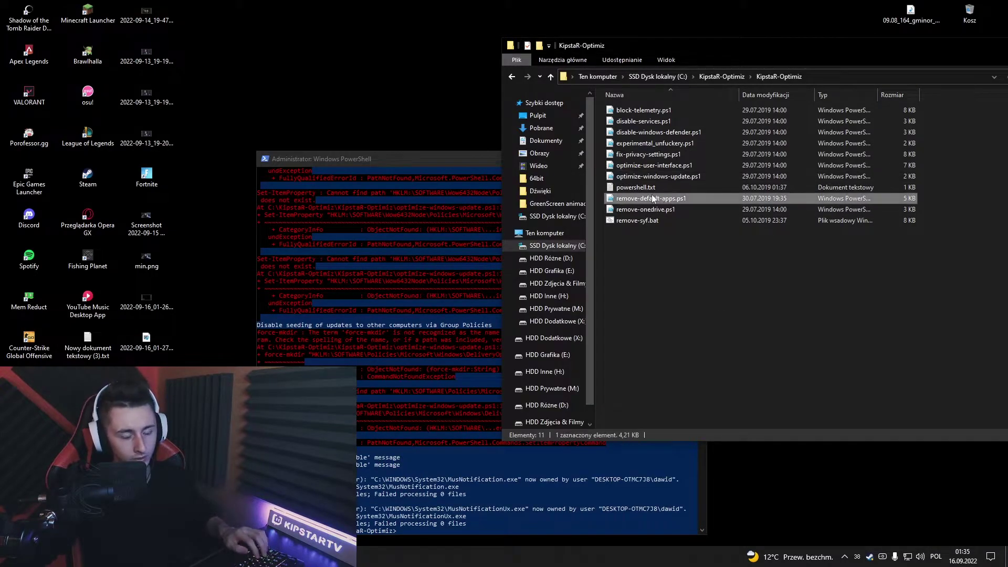
{"action": "left_click", "coordinate": [650, 200]}
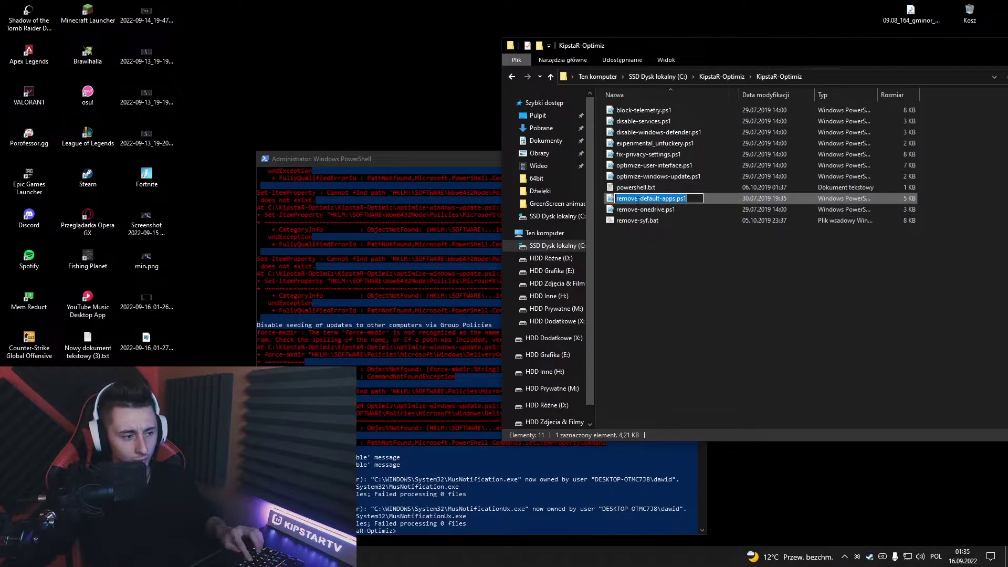
{"action": "left_click", "coordinate": [490, 210]}
{"action": "left_click_drag", "start_coordinate": [437, 162], "coordinate": [411, 88]}
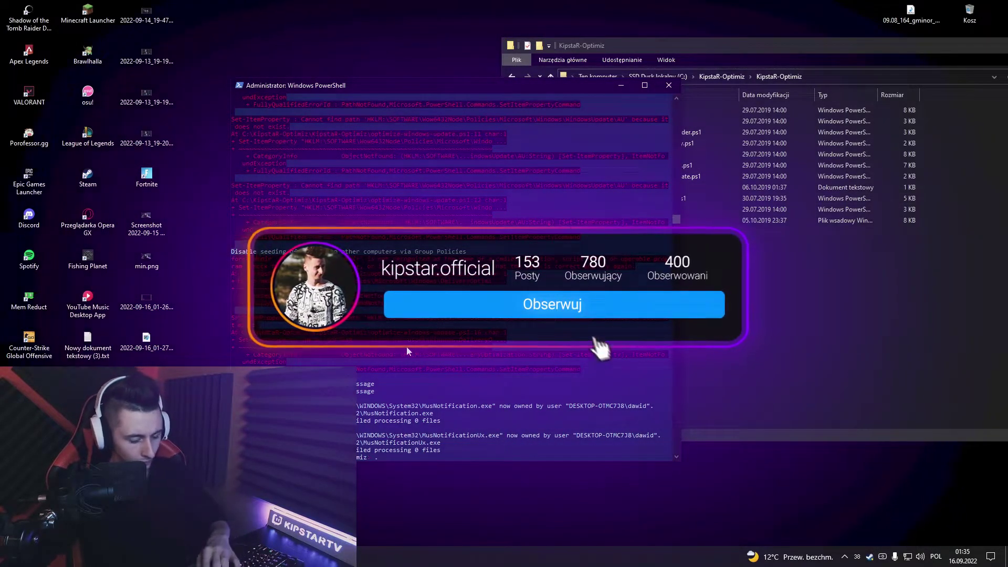
{"action": "type", "text": ".\remove-default-apps.ps1"}
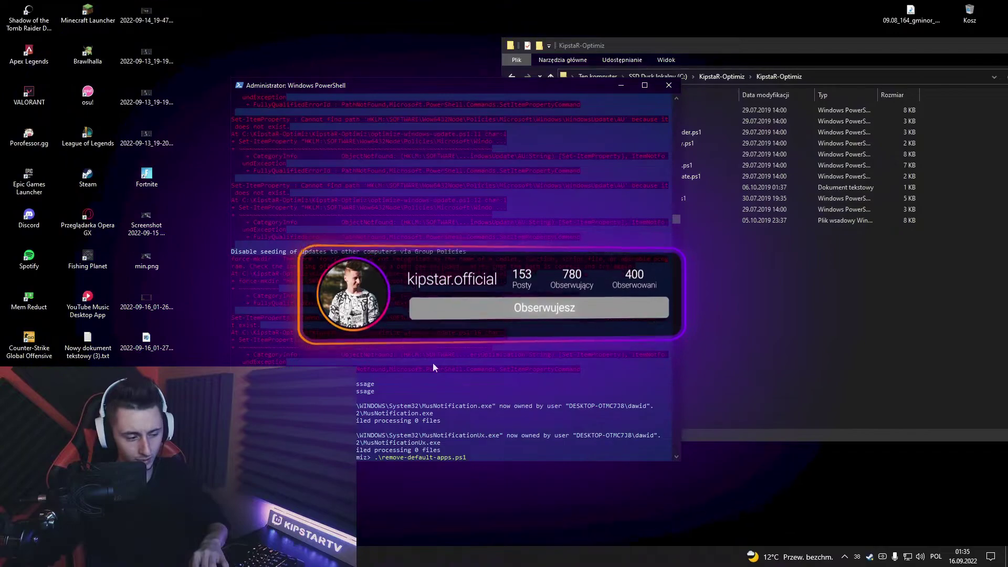
{"action": "left_click_drag", "start_coordinate": [405, 85], "coordinate": [493, 93]}
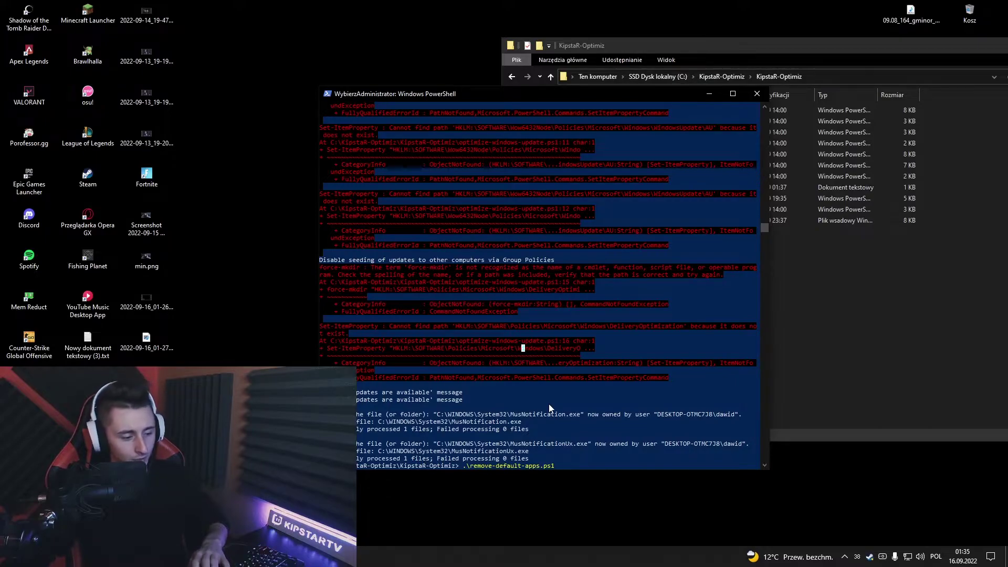
{"action": "key", "text": "Return"}
{"action": "key", "text": "Return"}
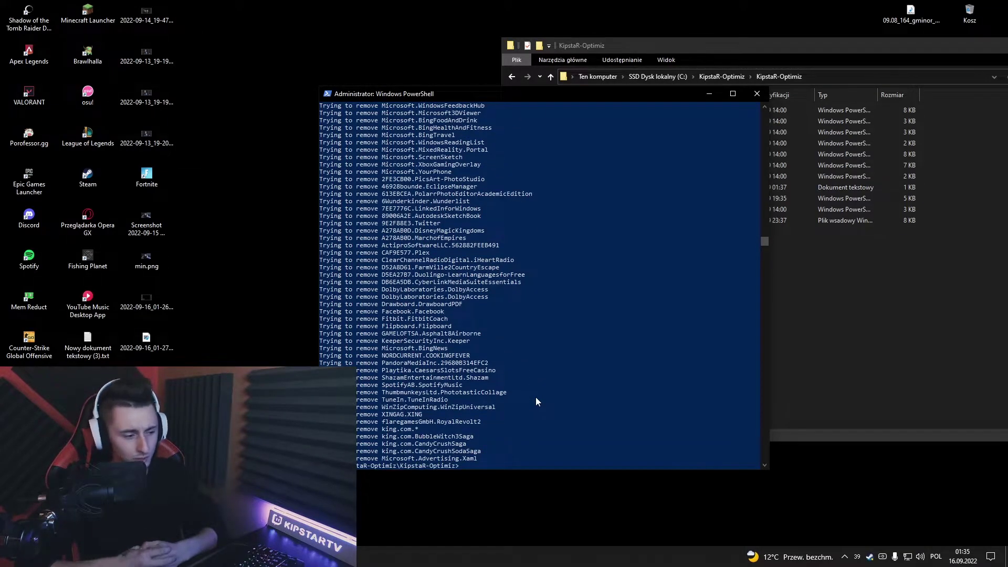
- Copy the name of remove-onedrive.ps1 from the folder and run it in PowerShell as .\remove-onedrive.ps1
{"action": "key", "text": "super"}
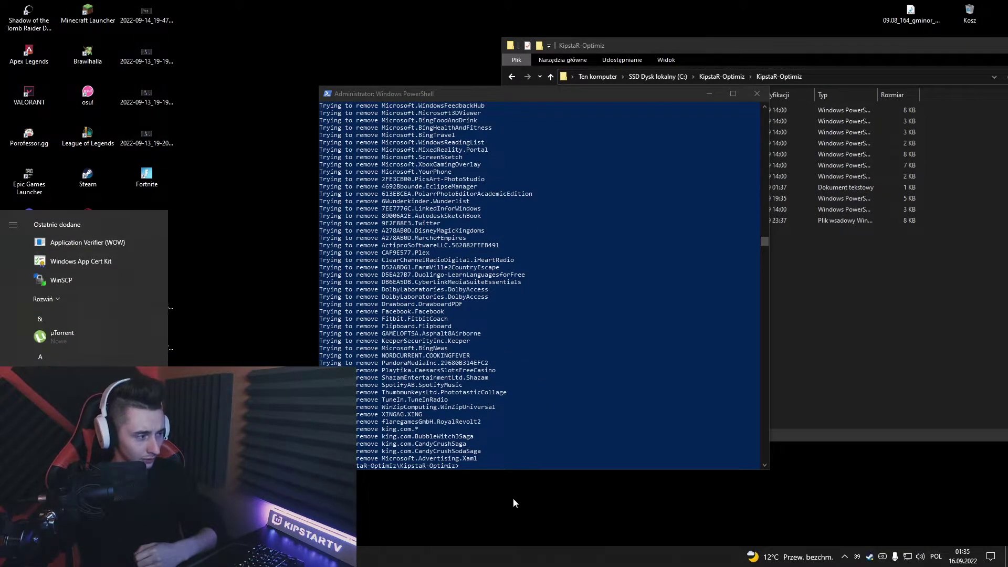
{"action": "left_click", "coordinate": [657, 211]}
{"action": "key", "text": "F2"}
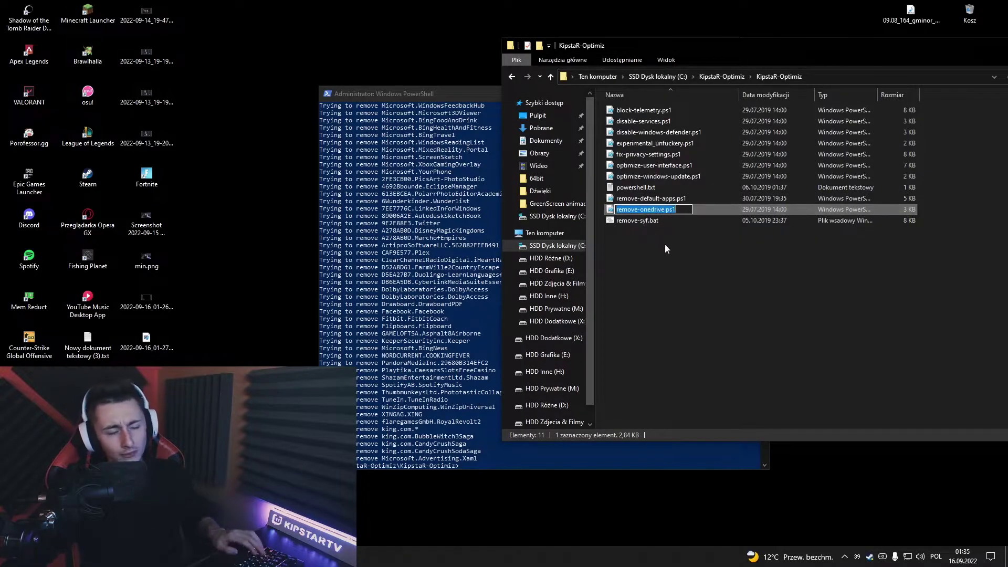
{"action": "left_click", "coordinate": [507, 374]}
{"action": "type", "text": ".\remove-onedrive.ps1"}
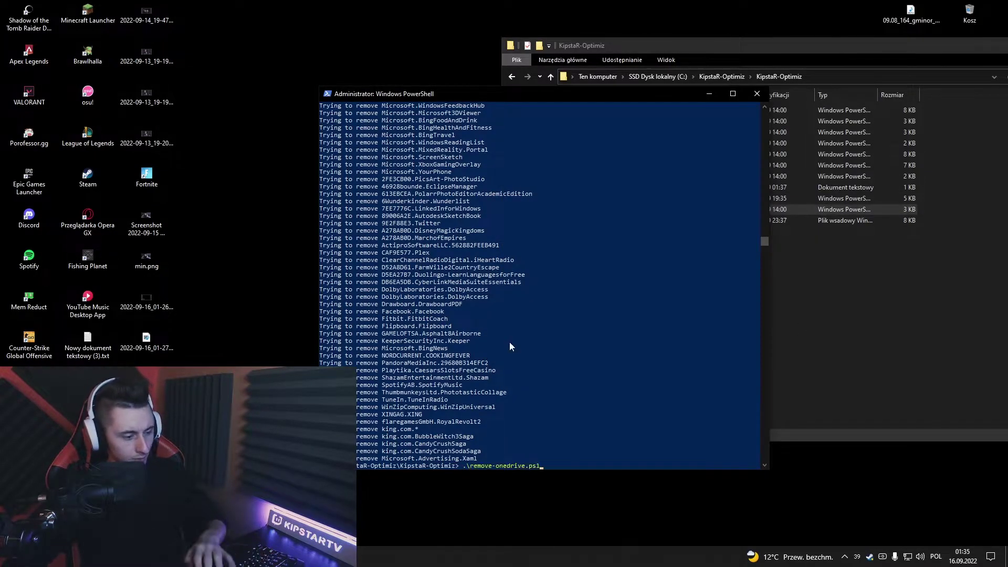
{"action": "key", "text": "Return"}
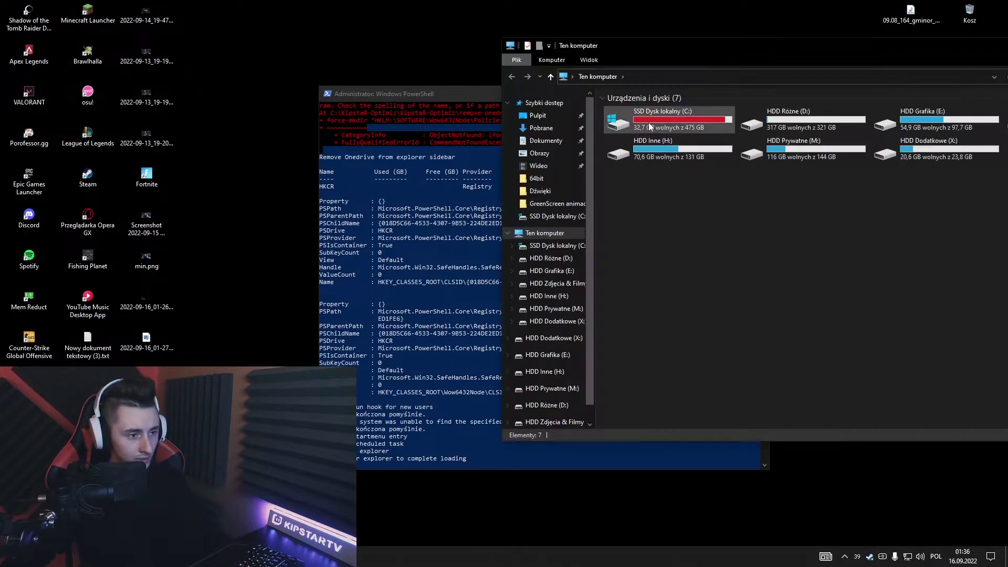
- Reopen the inner KipstaR-Optimiz folder on drive C:, check remove-syf.bat, and view the contents of powershell.txt
{"action": "double_click", "coordinate": [648, 122]}
{"action": "scroll", "coordinate": [611, 400], "scroll_direction": "down", "scroll_amount": 2}
{"action": "double_click", "coordinate": [651, 131]}
{"action": "double_click", "coordinate": [639, 110]}
{"action": "key", "text": "ctrl+a"}
{"action": "left_click", "coordinate": [664, 253]}
{"action": "left_click", "coordinate": [645, 221]}
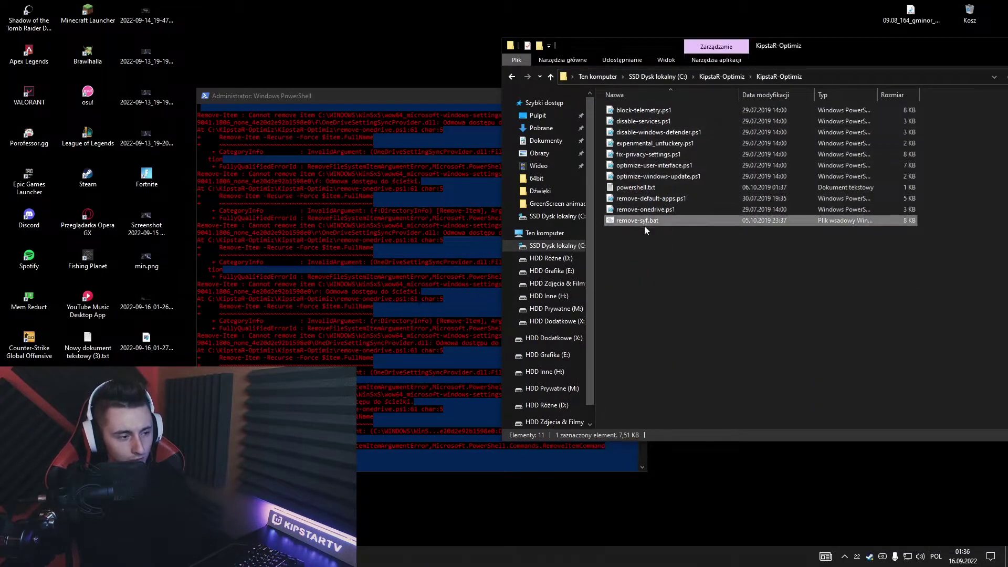
{"action": "double_click", "coordinate": [646, 188]}
{"action": "left_click", "coordinate": [905, 53]}
- Close the KipstaR-Optimiz folder window and move the KipstaR-Optimiz.rar icon above Optymalizacja Valorant 2022.zip on the desktop
{"action": "left_click_drag", "start_coordinate": [710, 50], "coordinate": [738, 106]}
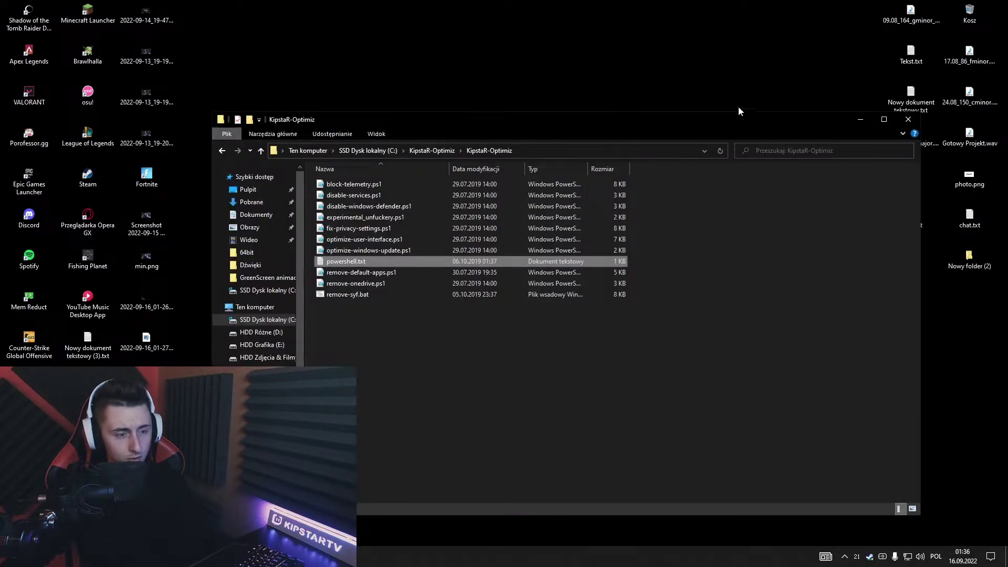
{"action": "left_click", "coordinate": [908, 120]}
{"action": "left_click", "coordinate": [500, 299]}
{"action": "left_click_drag", "start_coordinate": [500, 299], "coordinate": [558, 176]}
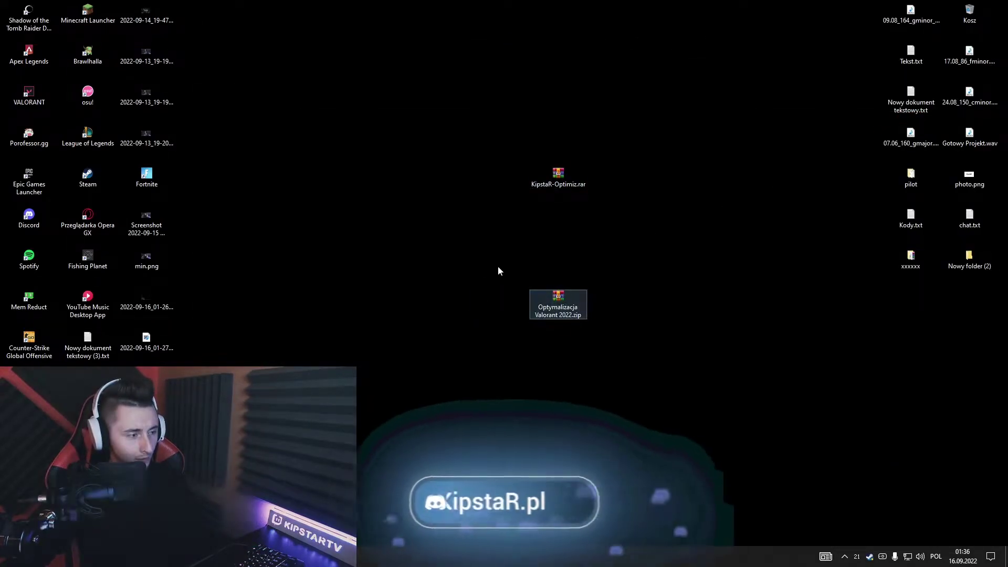
- Extract the 3 MSI Mode Tool folder from Optymalizacja Valorant 2022.zip to the desktop and close the archive
{"action": "double_click", "coordinate": [558, 300]}
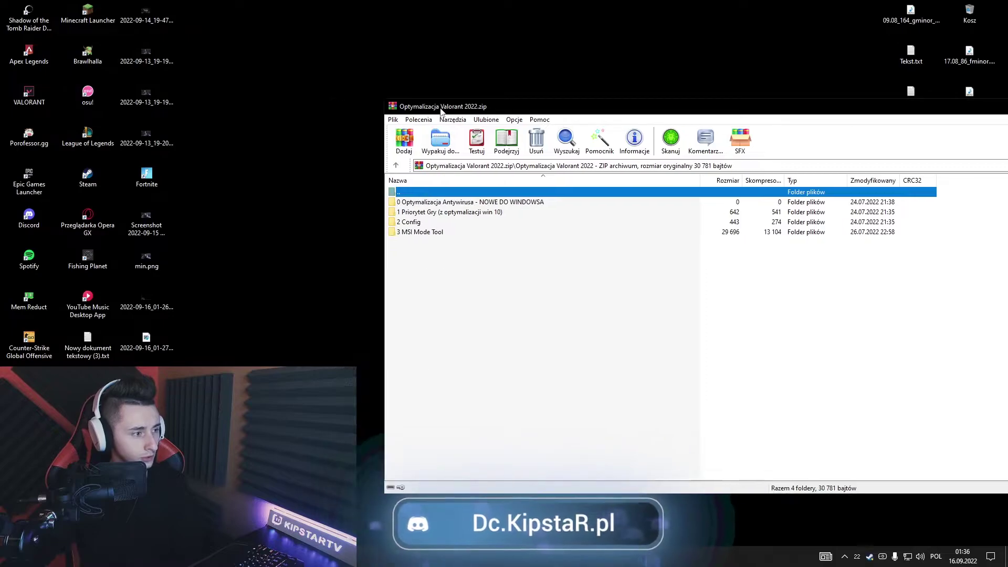
{"action": "key", "text": "Down"}
{"action": "key", "text": "Down"}
{"action": "key", "text": "Down"}
{"action": "key", "text": "Down"}
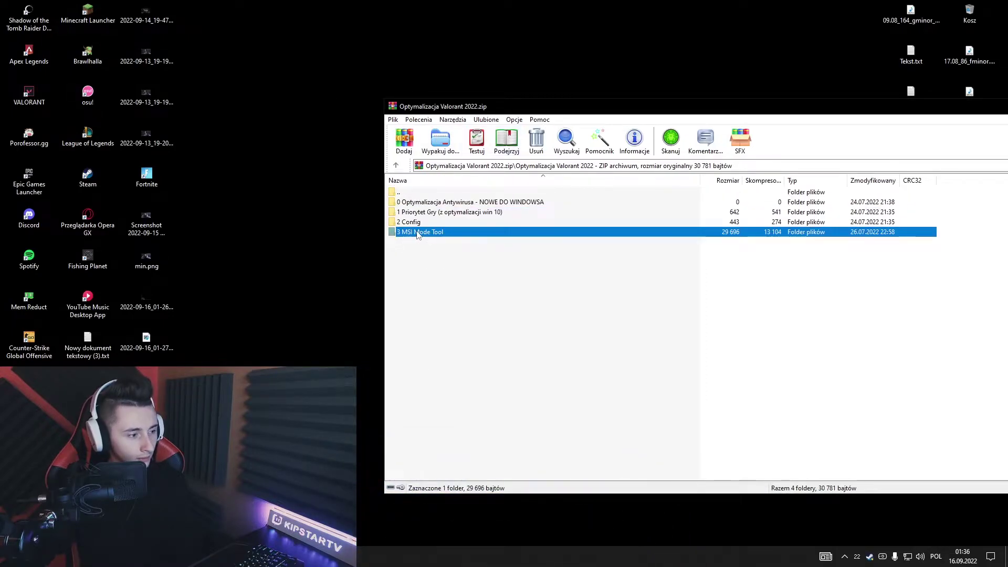
{"action": "left_click_drag", "start_coordinate": [434, 79], "coordinate": [436, 80]}
{"action": "left_click_drag", "start_coordinate": [997, 113], "coordinate": [763, 207]}
{"action": "left_click", "coordinate": [838, 201]}
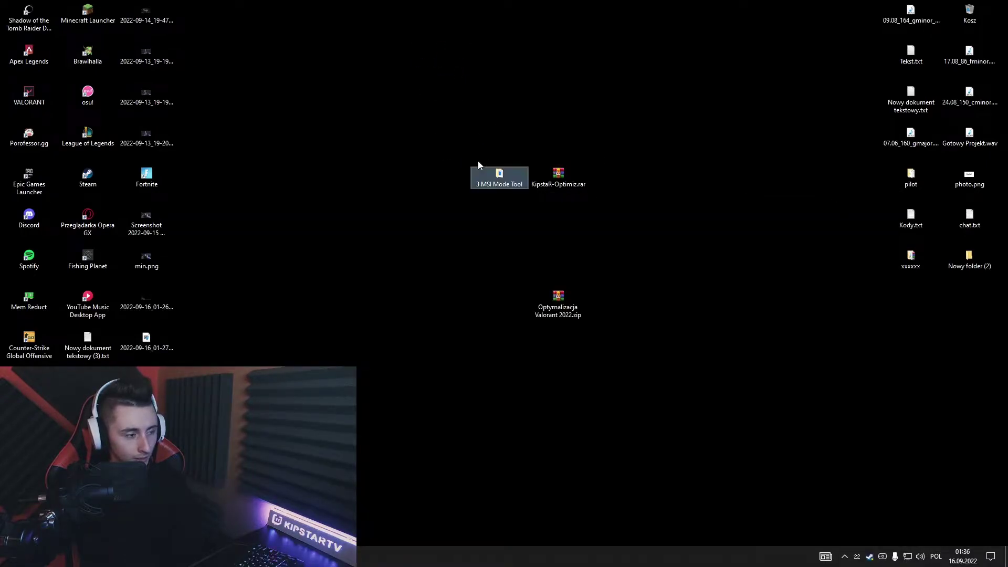
- Run MMT odpal jako admin.exe from the 3 MSI Mode Tool folder as administrator
{"action": "double_click", "coordinate": [491, 176]}
{"action": "right_click", "coordinate": [348, 179]}
{"action": "left_click", "coordinate": [389, 201]}
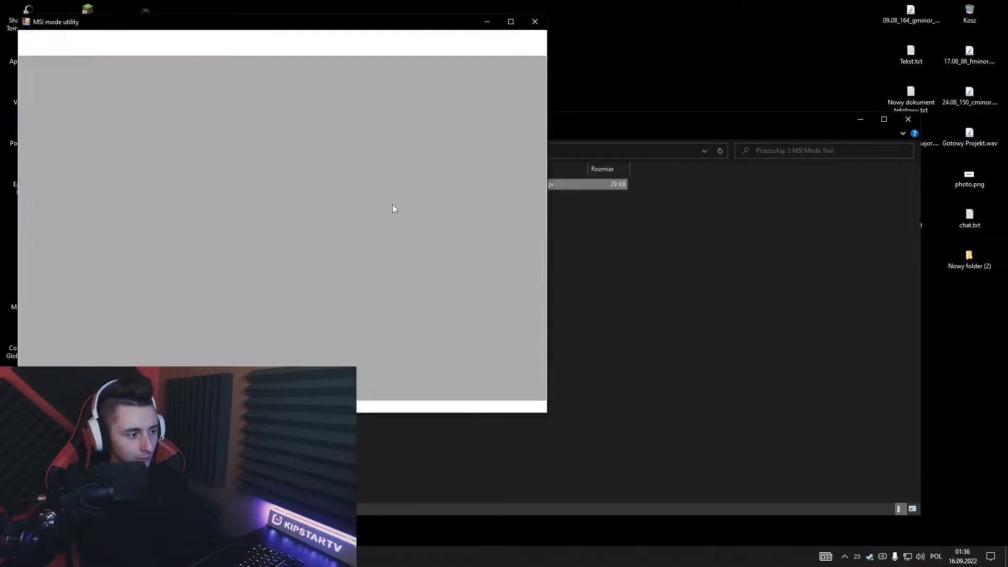
{"action": "left_click_drag", "start_coordinate": [389, 22], "coordinate": [618, 37]}
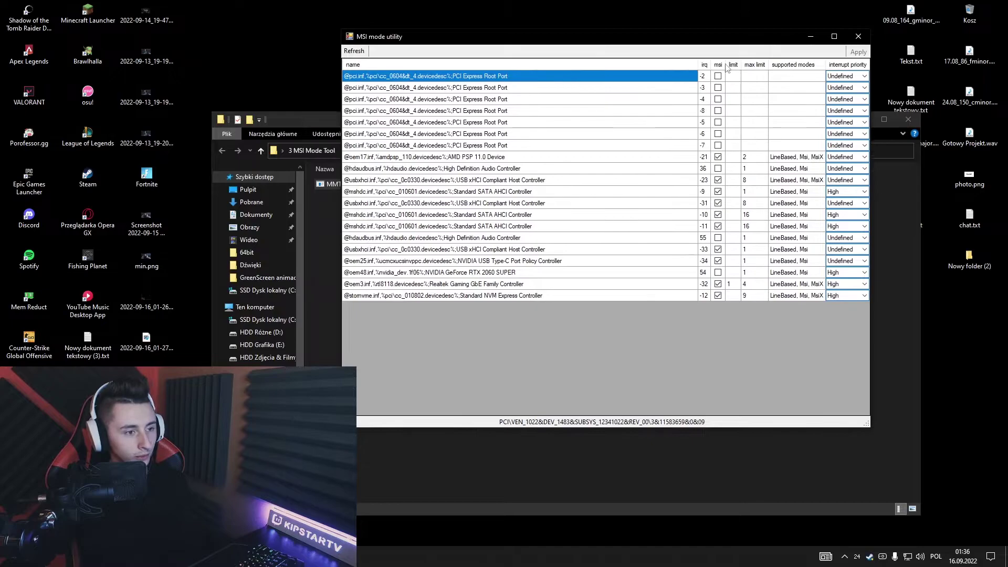
- Clear the Realtek Gaming GbE limit, pick High interrupt priority for the NVIDIA GeForce RTX 2060 SUPER, and close the utility and its folder
{"action": "left_click", "coordinate": [521, 274]}
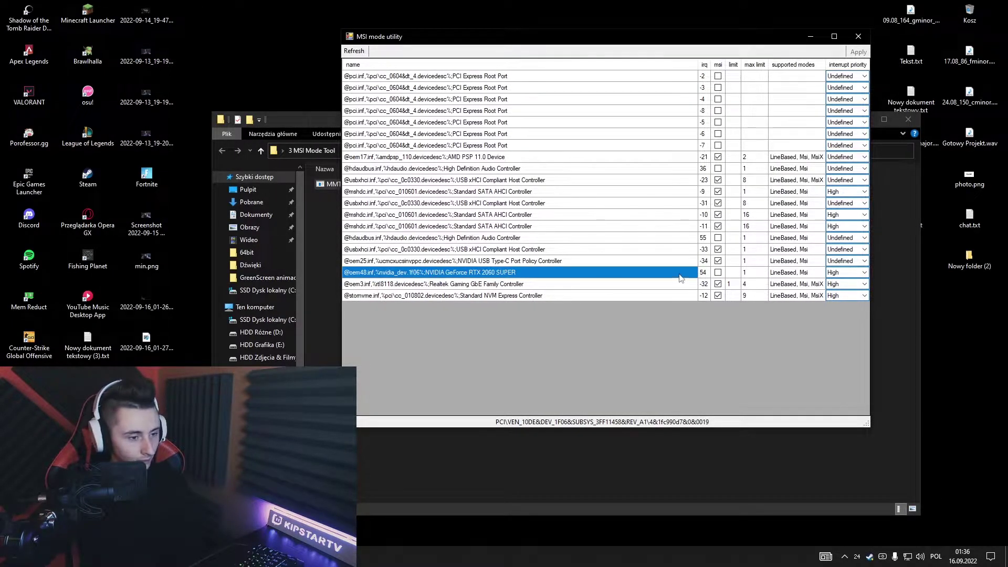
{"action": "mouse_move", "coordinate": [738, 70]}
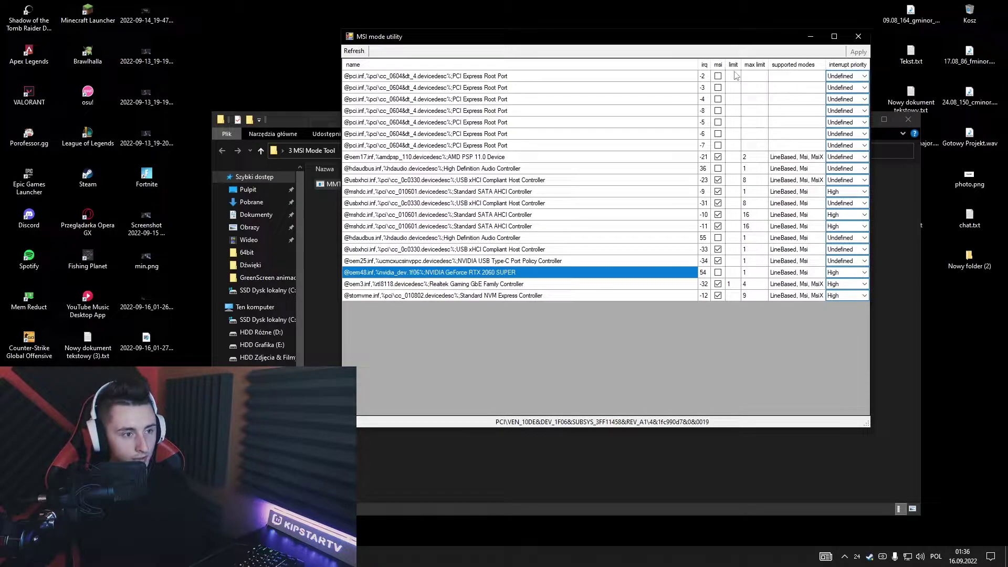
{"action": "double_click", "coordinate": [733, 283]}
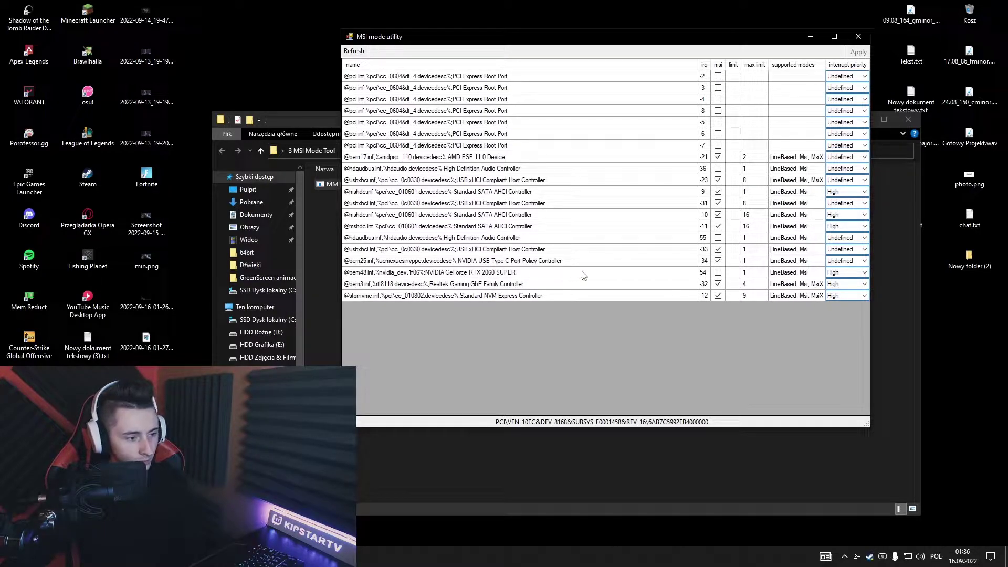
{"action": "left_click", "coordinate": [839, 273]}
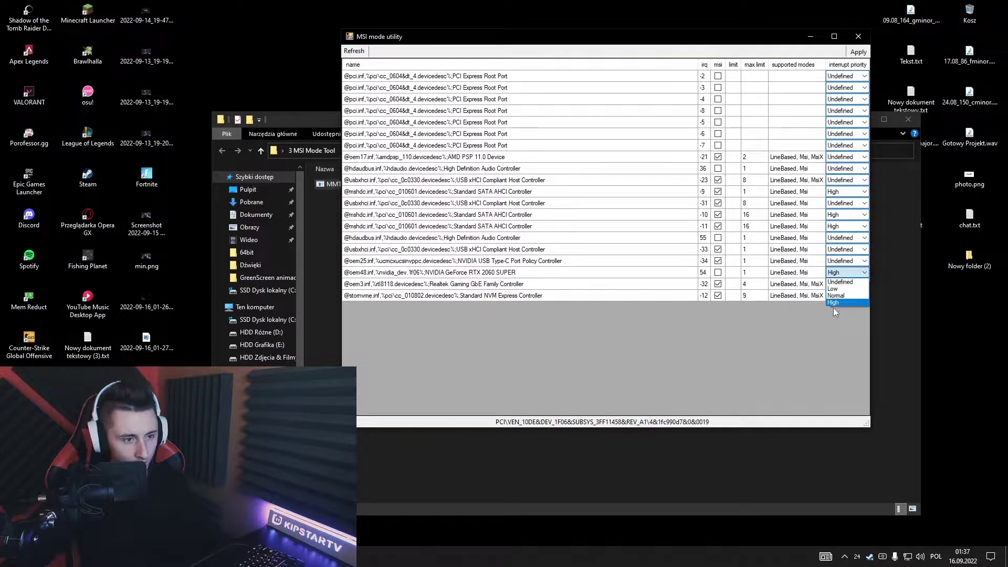
{"action": "left_click", "coordinate": [839, 307]}
{"action": "left_click", "coordinate": [858, 36]}
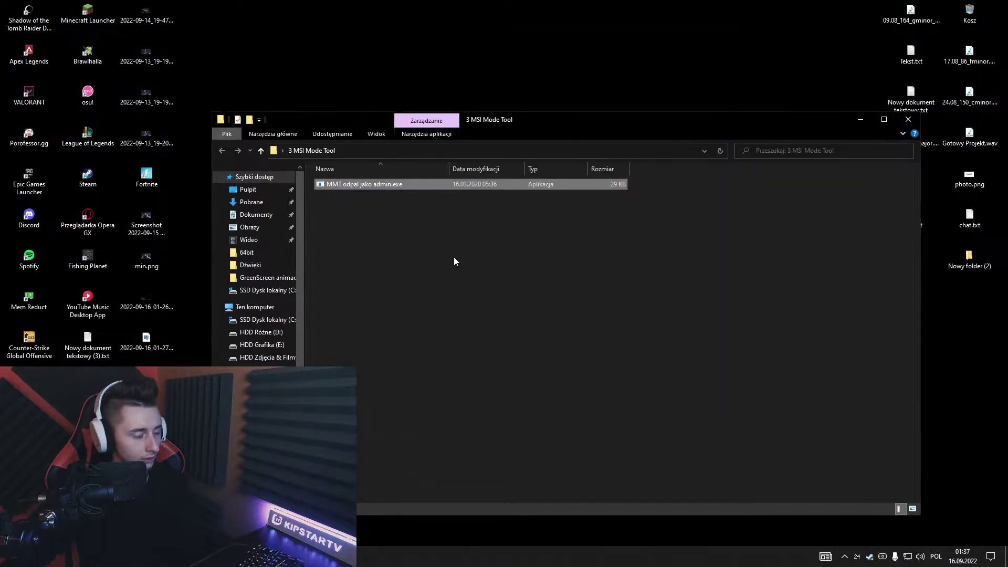
{"action": "left_click", "coordinate": [909, 119]}
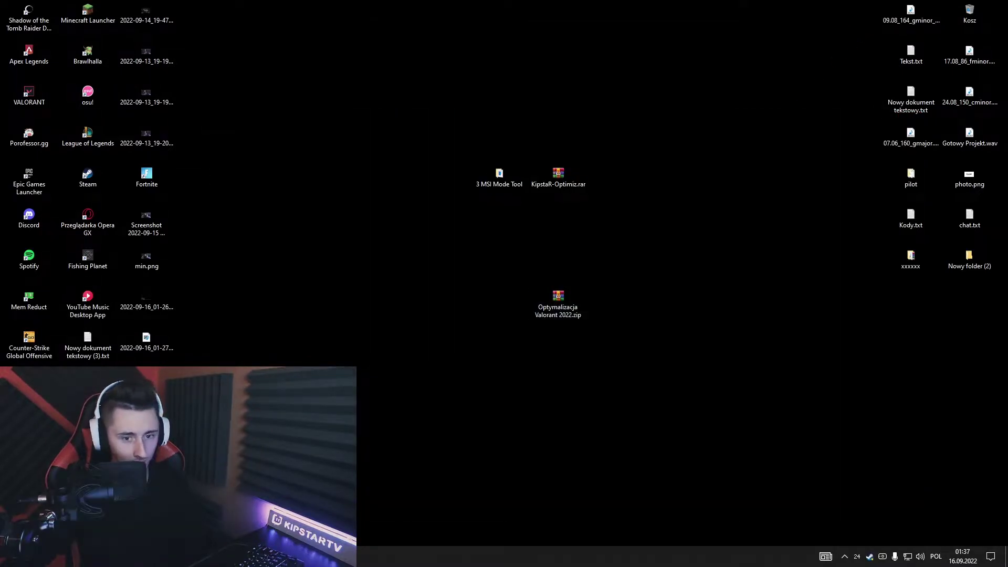
- Extract the 1 Priorytet Gry folder from Optymalizacja Valorant 2022.zip to the desktop and select 3 Wysoki.reg in its 1 Priorytet subfolder
{"action": "double_click", "coordinate": [558, 296]}
{"action": "left_click_drag", "start_coordinate": [389, 84], "coordinate": [388, 67]}
{"action": "double_click", "coordinate": [384, 60]}
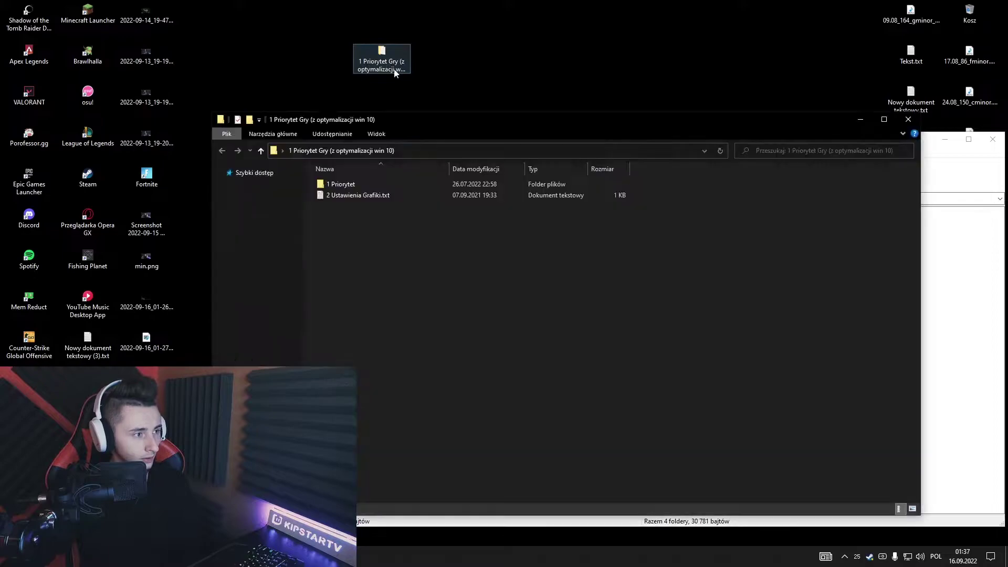
{"action": "double_click", "coordinate": [357, 183]}
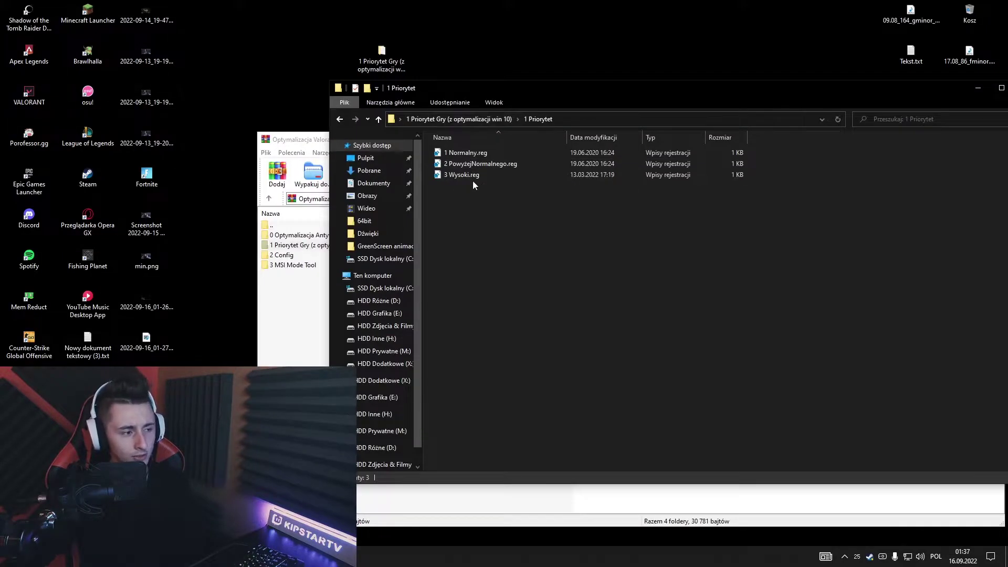
{"action": "left_click_drag", "start_coordinate": [475, 188], "coordinate": [464, 135]}
{"action": "mouse_move", "coordinate": [465, 224]}
{"action": "left_mouse_down"}
{"action": "mouse_move", "coordinate": [464, 140]}
{"action": "mouse_move", "coordinate": [465, 212]}
{"action": "left_mouse_up"}
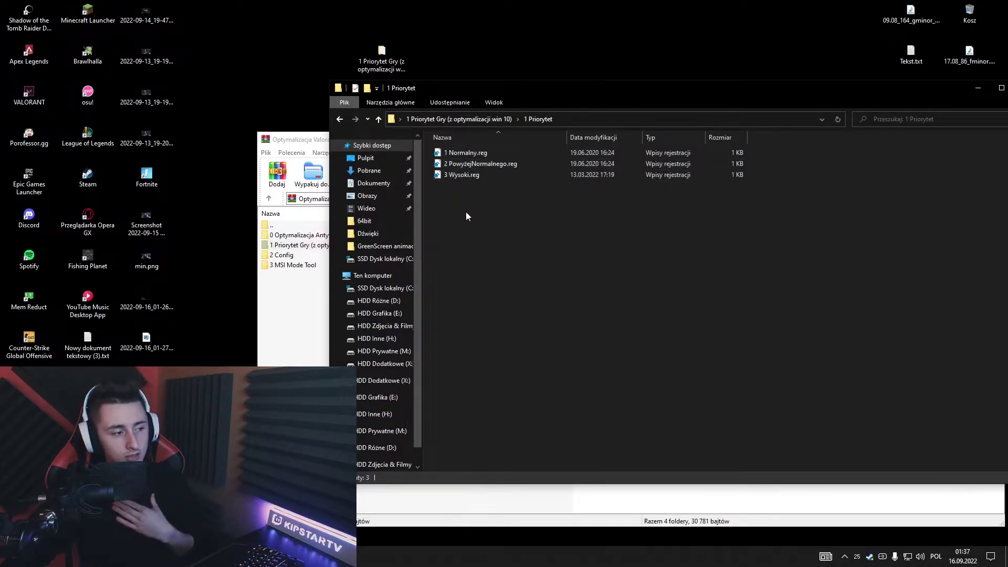
{"action": "left_click", "coordinate": [471, 175]}
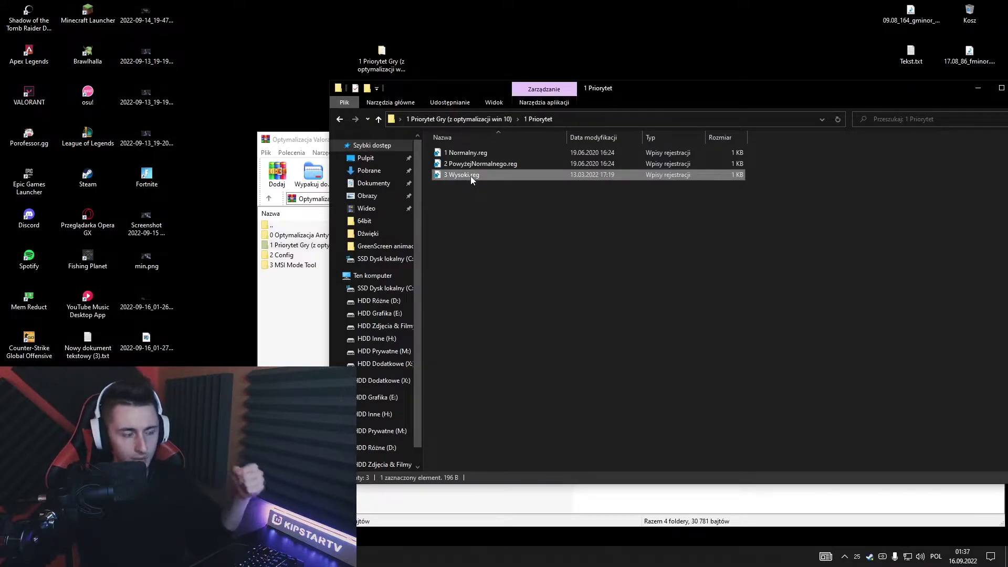
- View 2 Ustawienia Grafiki.txt and the archive's 2 Config folder, closing or minimizing each window
{"action": "key", "text": "BackSpace"}
{"action": "double_click", "coordinate": [486, 166]}
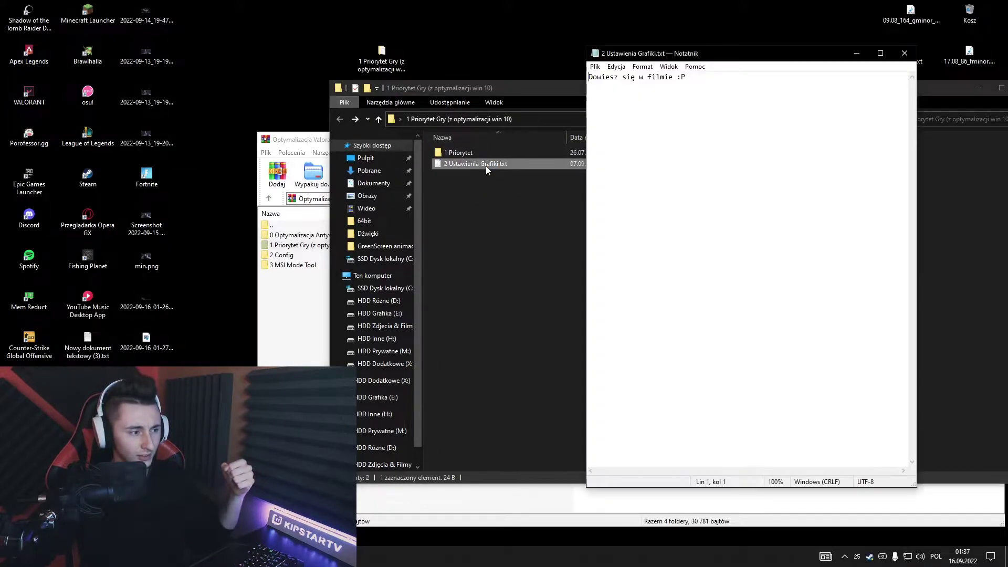
{"action": "left_click", "coordinate": [904, 53]}
{"action": "left_click_drag", "start_coordinate": [850, 86], "coordinate": [646, 98]}
{"action": "left_click", "coordinate": [821, 98]}
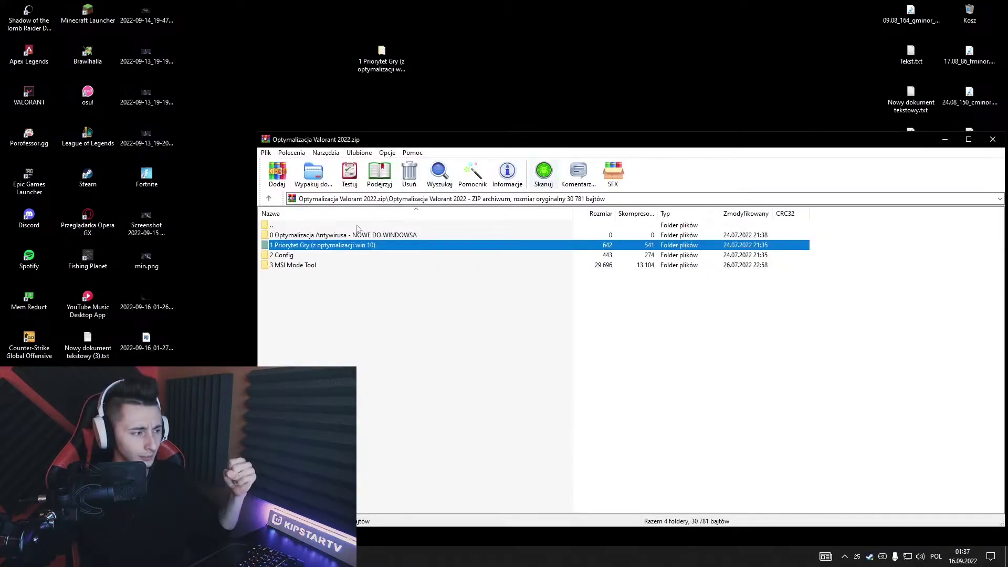
{"action": "double_click", "coordinate": [292, 256]}
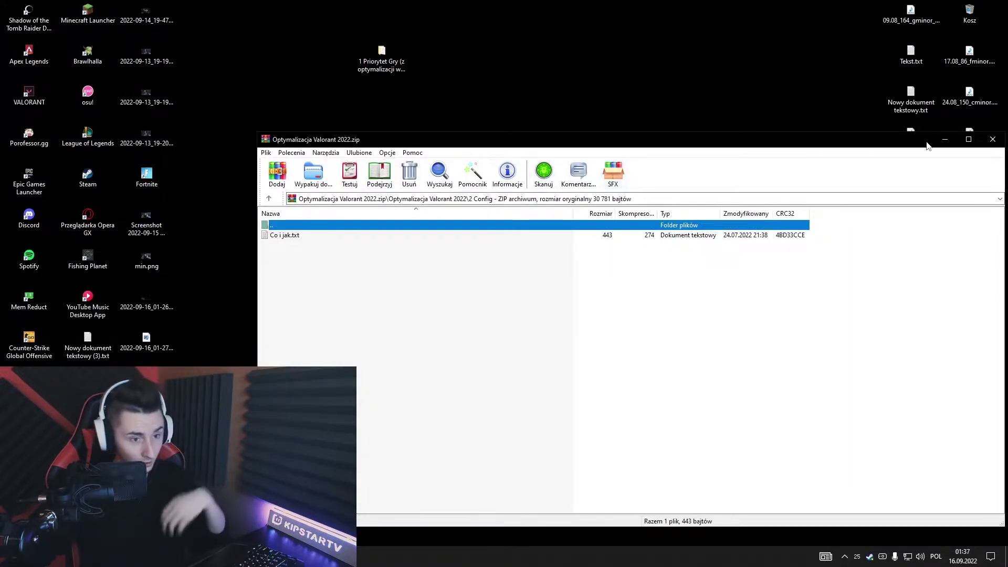
{"action": "left_click", "coordinate": [945, 139]}
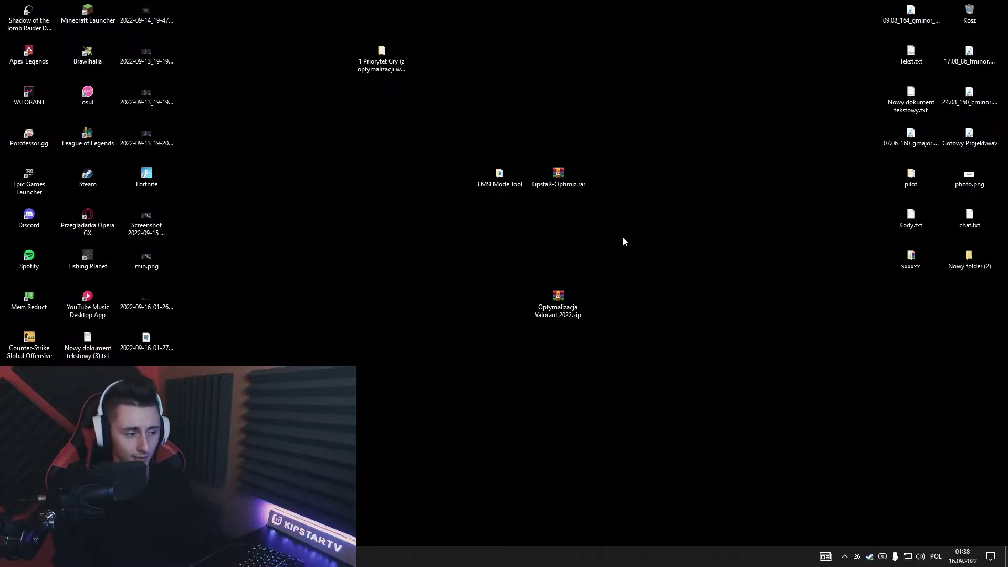
- Delete the extracted 1 Priorytet Gry folder from the desktop
{"action": "left_click", "coordinate": [382, 55]}
{"action": "key", "text": "Delete"}
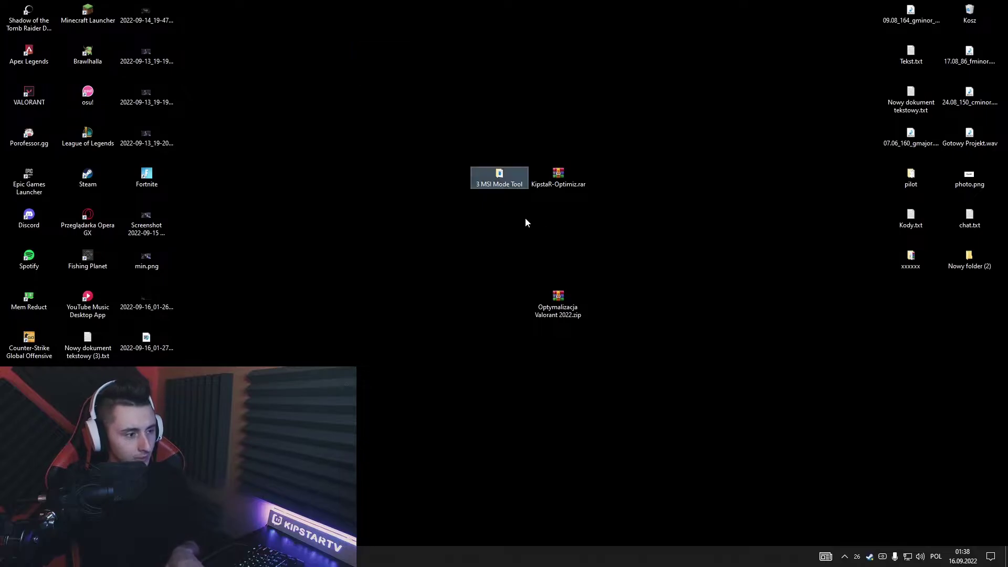
- Delete the 3 MSI Mode Tool folder from the desktop and extract the Optymalizacja Valorant 2022 folder from its zip to the desktop
{"action": "key", "text": "Delete"}
{"action": "double_click", "coordinate": [565, 294]}
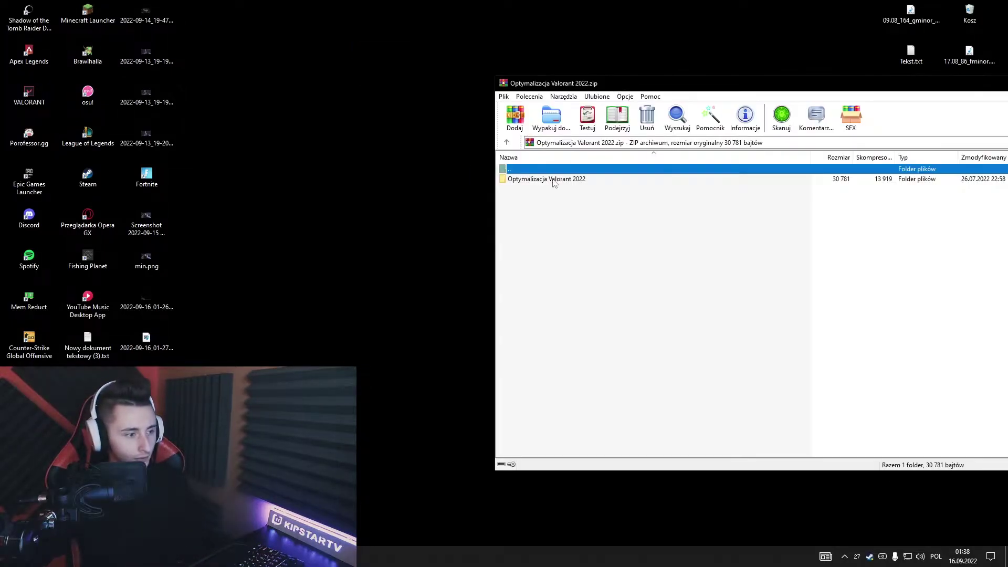
{"action": "left_click_drag", "start_coordinate": [546, 179], "coordinate": [419, 192]}
- Look through the subfolders of the extracted Optymalizacja Valorant 2022 folder
{"action": "double_click", "coordinate": [397, 176]}
{"action": "double_click", "coordinate": [274, 185]}
{"action": "key", "text": "alt+Left"}
{"action": "double_click", "coordinate": [277, 165]}
{"action": "key", "text": "alt+Left"}
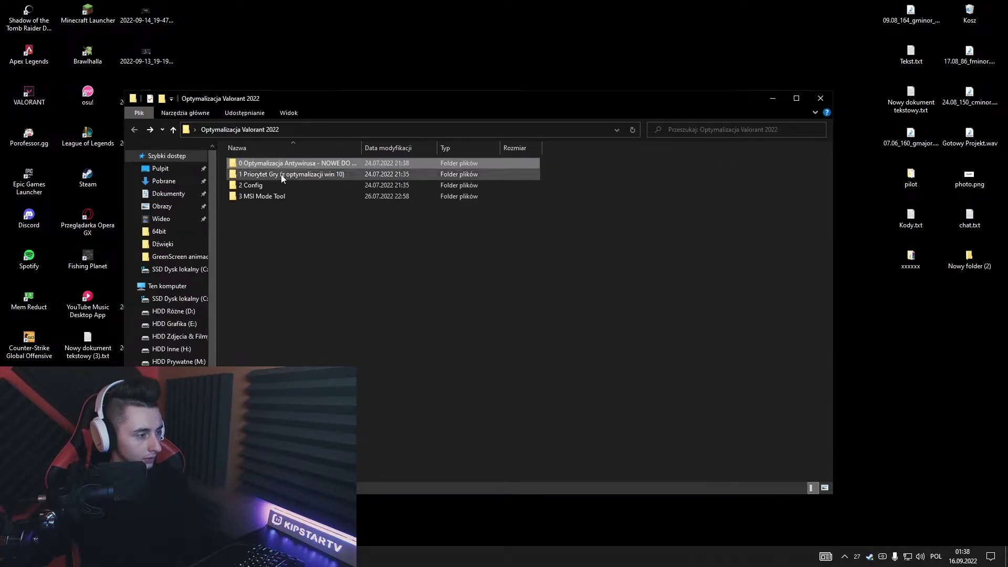
{"action": "left_click", "coordinate": [262, 173]}
{"action": "left_click", "coordinate": [255, 185]}
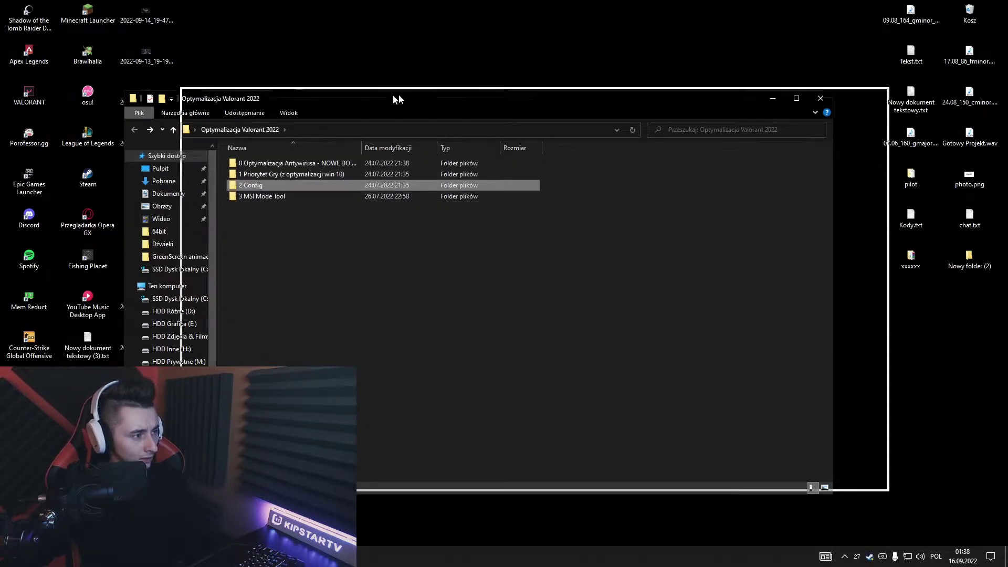
{"action": "left_click_drag", "start_coordinate": [340, 117], "coordinate": [501, 104]}
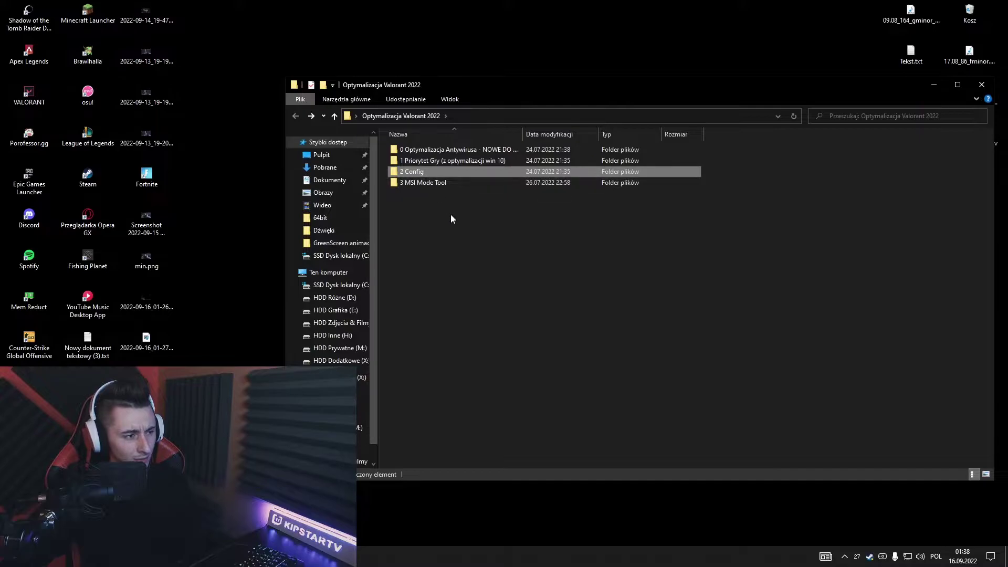
{"action": "key", "text": "shift+Up"}
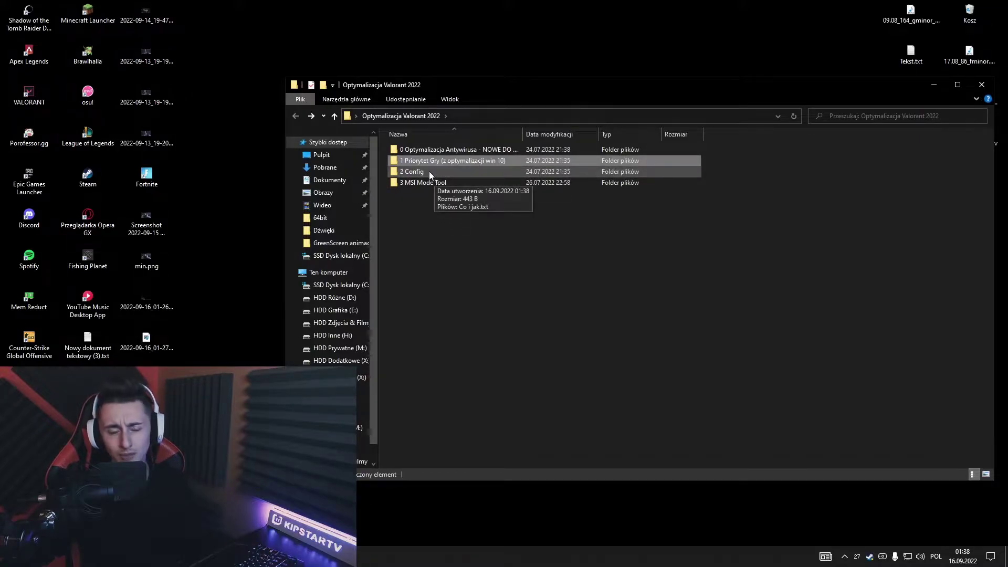
{"action": "left_click", "coordinate": [428, 171], "text": "ctrl"}
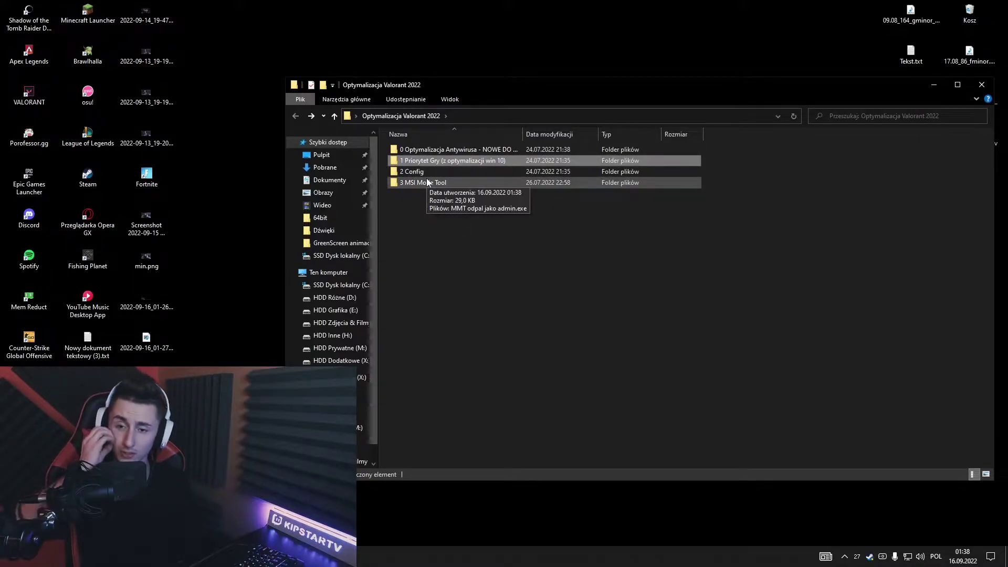
- Open Co i jak.txt from the 2 Config folder and copy the path %LOCALAPPDATA%\VALORANT\Saved\Config\
{"action": "double_click", "coordinate": [441, 172]}
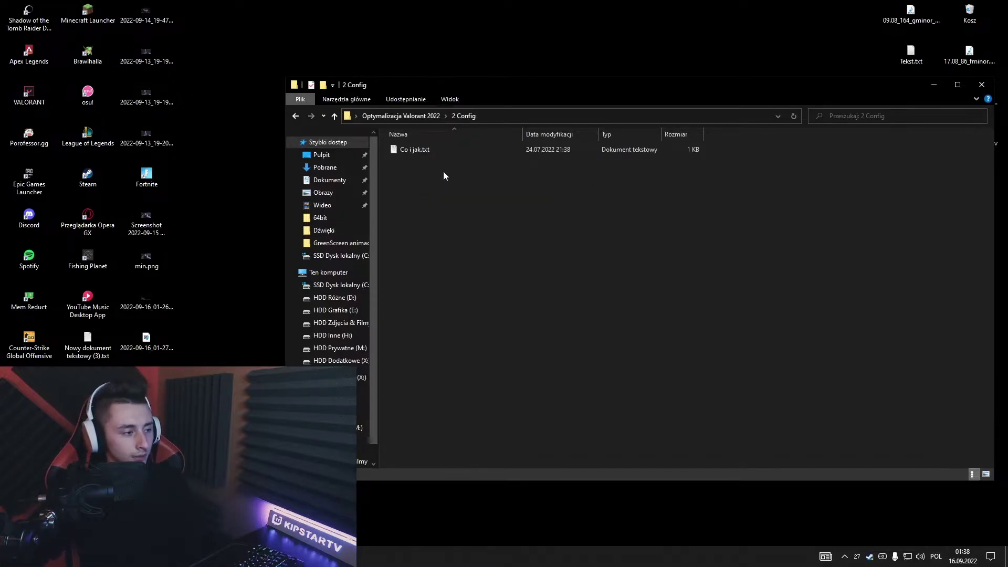
{"action": "double_click", "coordinate": [421, 150]}
{"action": "left_click_drag", "start_coordinate": [745, 77], "coordinate": [575, 76]}
{"action": "key", "text": "ctrl+c"}
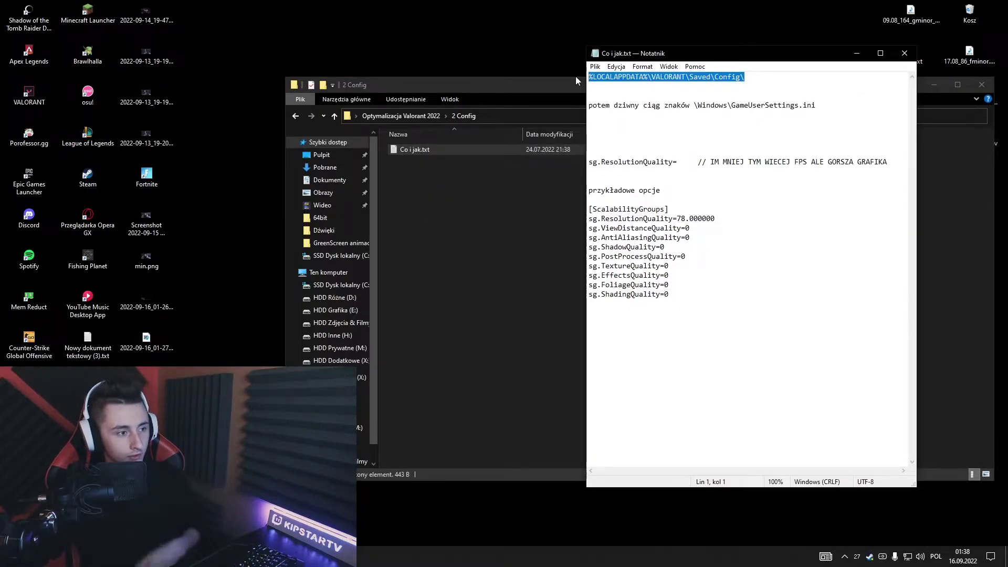
- Run the copied VALORANT config path and go into the Windows subfolder of the long-ID config folder
{"action": "left_click", "coordinate": [471, 315]}
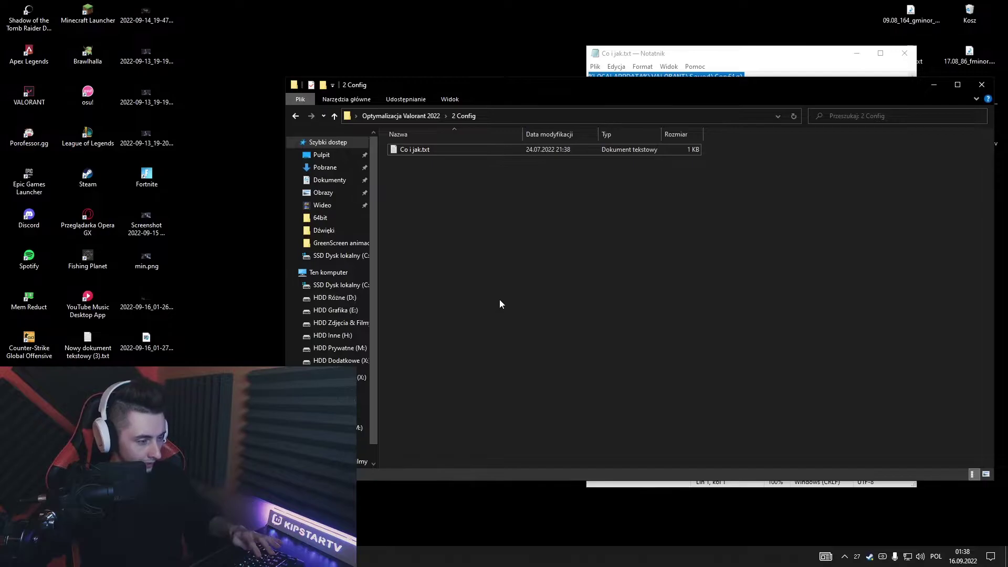
{"action": "key", "text": "super+r"}
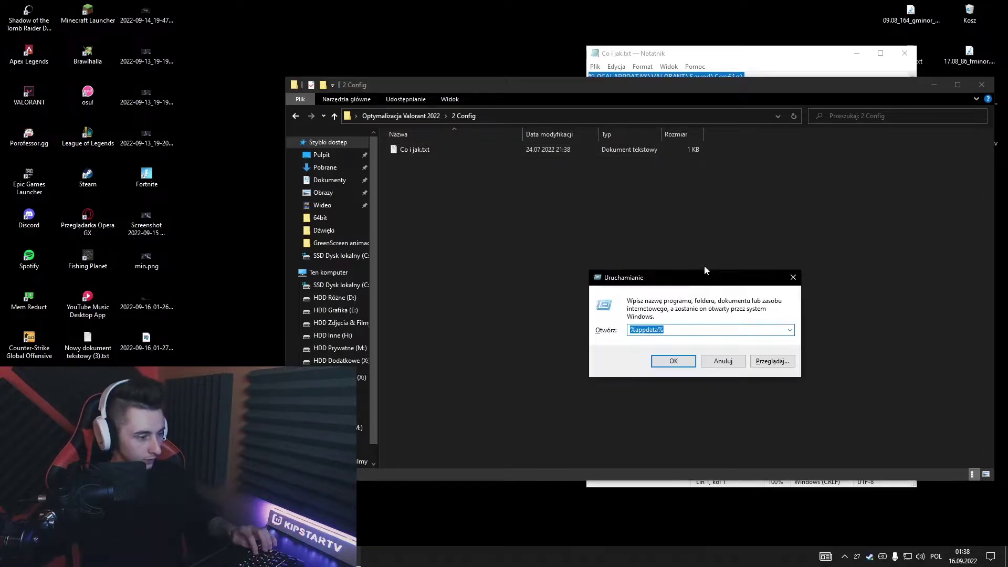
{"action": "key", "text": "ctrl+v"}
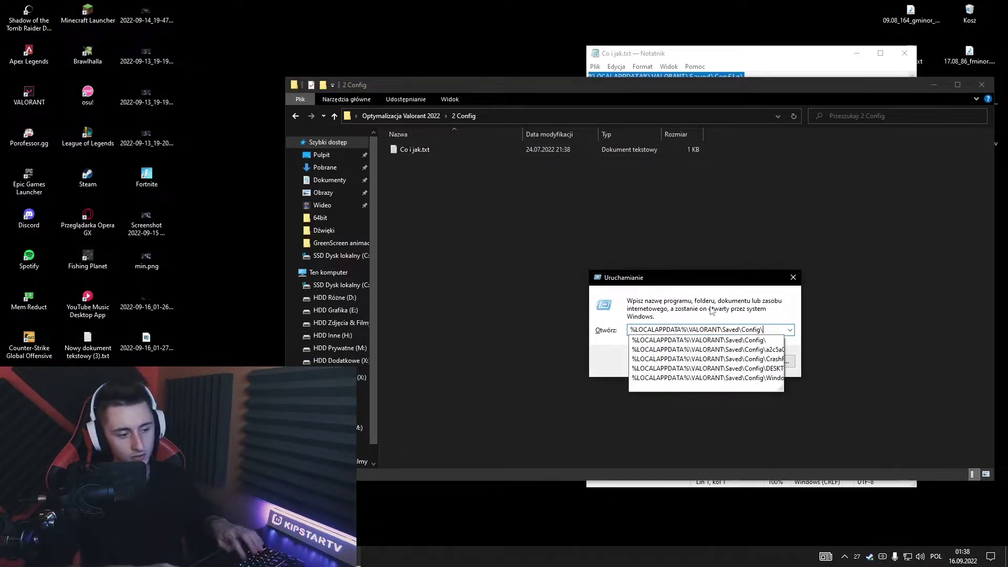
{"action": "key", "text": "Return"}
{"action": "double_click", "coordinate": [495, 163]}
{"action": "double_click", "coordinate": [494, 163]}
- Open GameUserSettings.ini for editing and replace its sg. quality lines with the example ScalabilityGroups values copied from Co i jak.txt
{"action": "left_click", "coordinate": [432, 160]}
{"action": "right_click", "coordinate": [431, 160]}
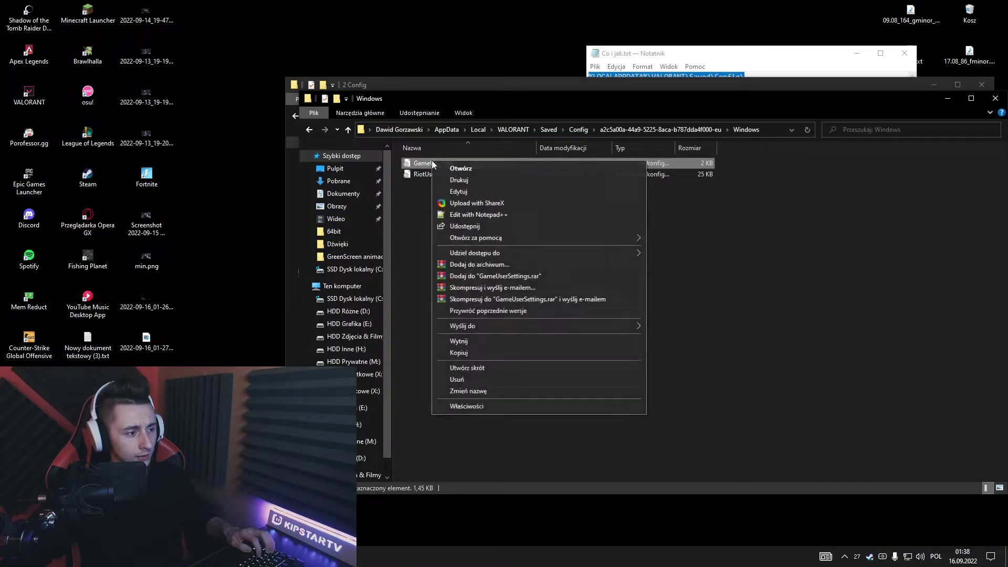
{"action": "left_click", "coordinate": [464, 193]}
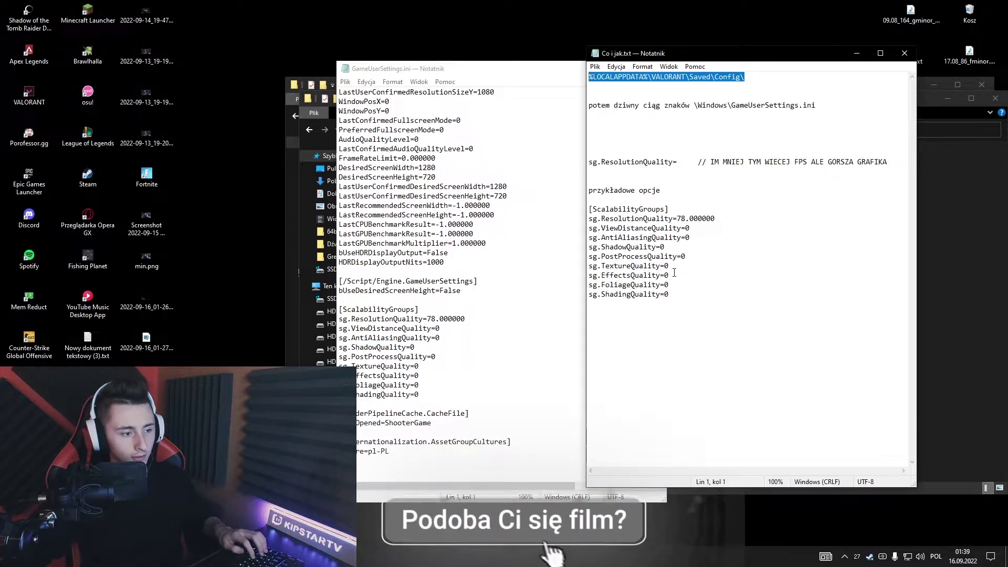
{"action": "left_click_drag", "start_coordinate": [670, 295], "coordinate": [588, 218]}
{"action": "key", "text": "ctrl+c"}
{"action": "left_click_drag", "start_coordinate": [419, 394], "coordinate": [357, 326]}
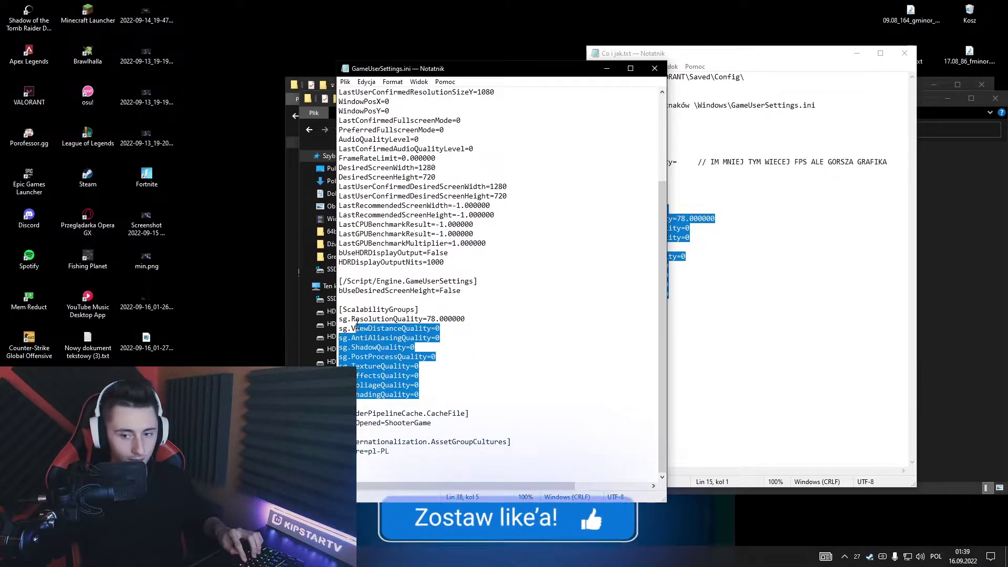
{"action": "key", "text": "ctrl+v"}
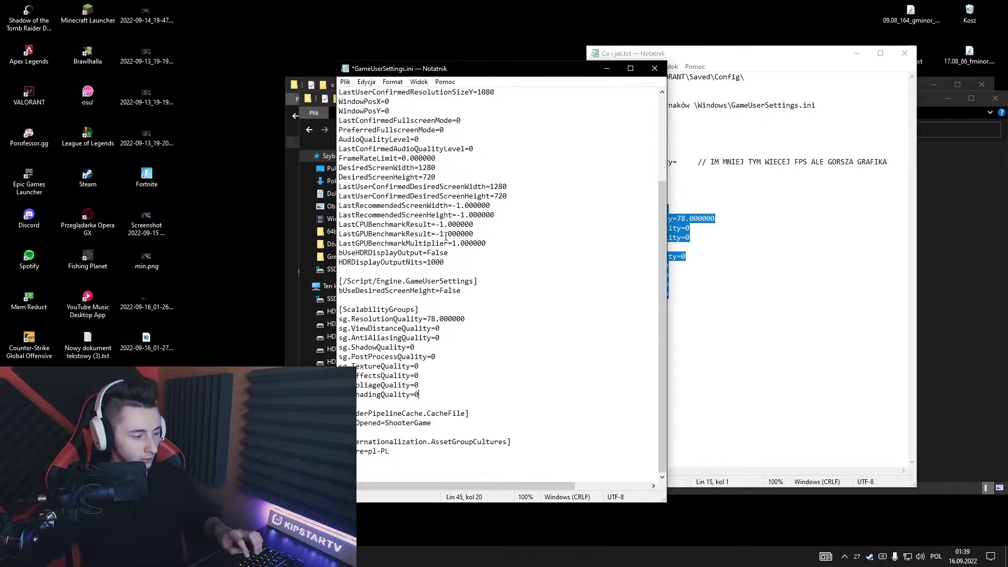
- Check the pasted settings in GameUserSettings.ini and save the file under its existing name
{"action": "left_click_drag", "start_coordinate": [427, 70], "coordinate": [686, 20]}
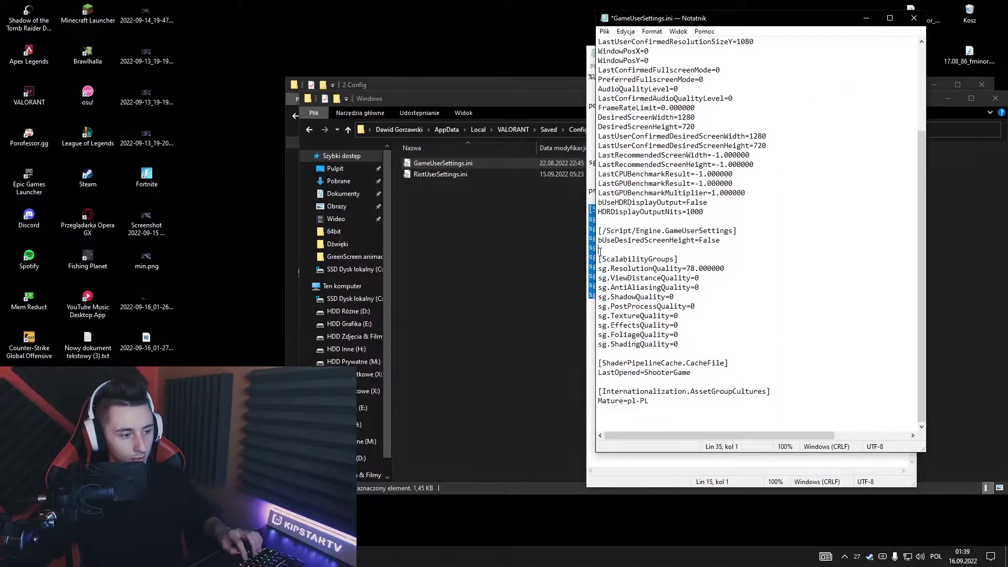
{"action": "scroll", "coordinate": [715, 268], "scroll_direction": "up", "scroll_amount": 1}
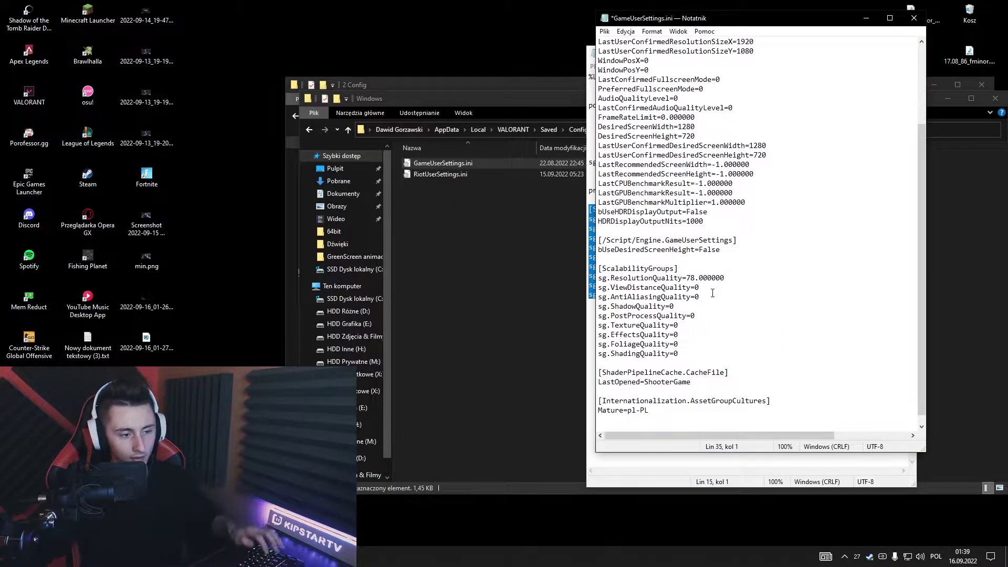
{"action": "scroll", "coordinate": [716, 292], "scroll_direction": "down", "scroll_amount": 1}
{"action": "key", "text": "ctrl+shift+s"}
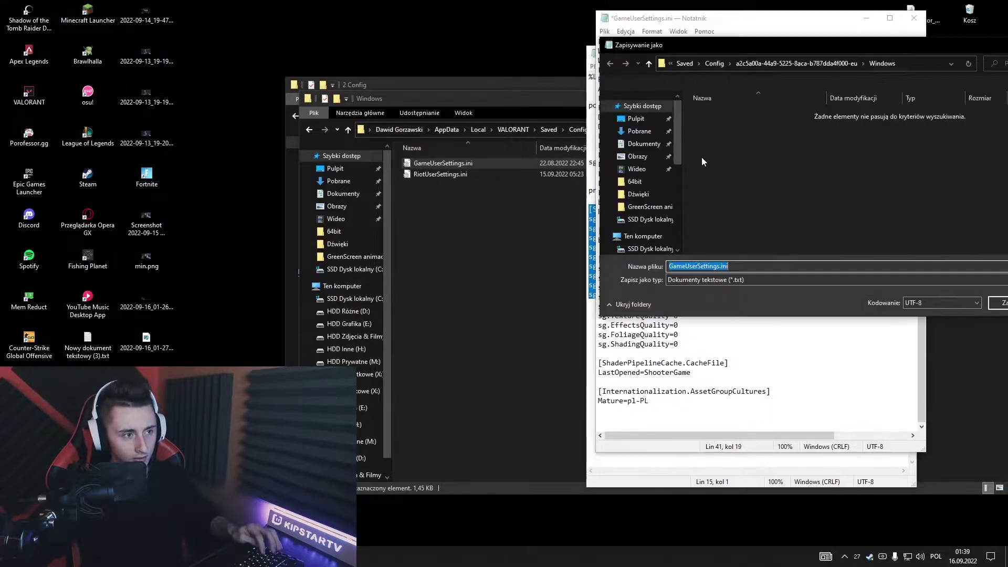
{"action": "key", "text": "Escape"}
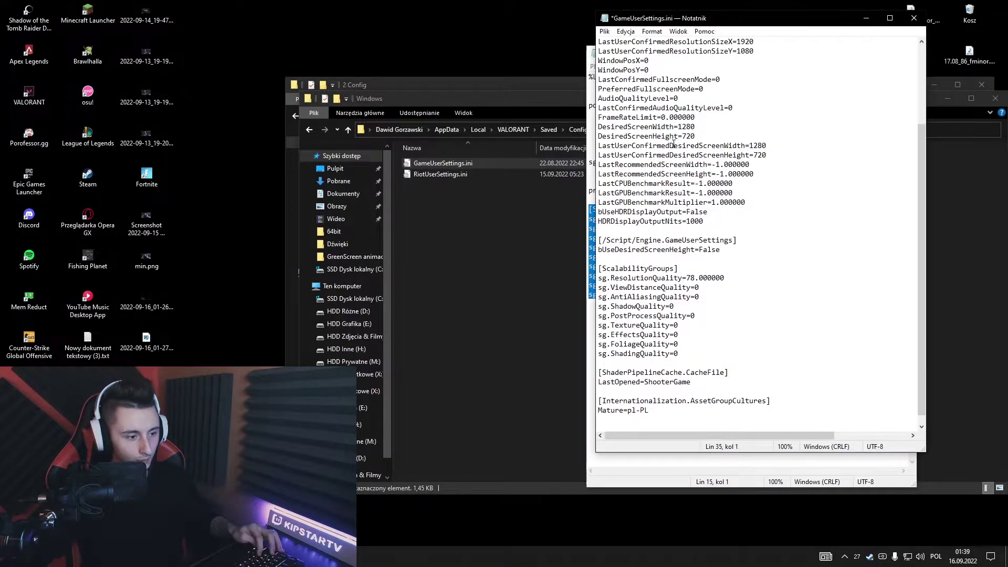
{"action": "key", "text": "ctrl+s"}
{"action": "key", "text": "Escape"}
- View the properties of GameUserSettings.ini, put away its editor window and dismiss the properties
{"action": "right_click", "coordinate": [453, 161]}
{"action": "left_click", "coordinate": [537, 404]}
{"action": "left_click", "coordinate": [735, 18]}
{"action": "left_click", "coordinate": [866, 18]}
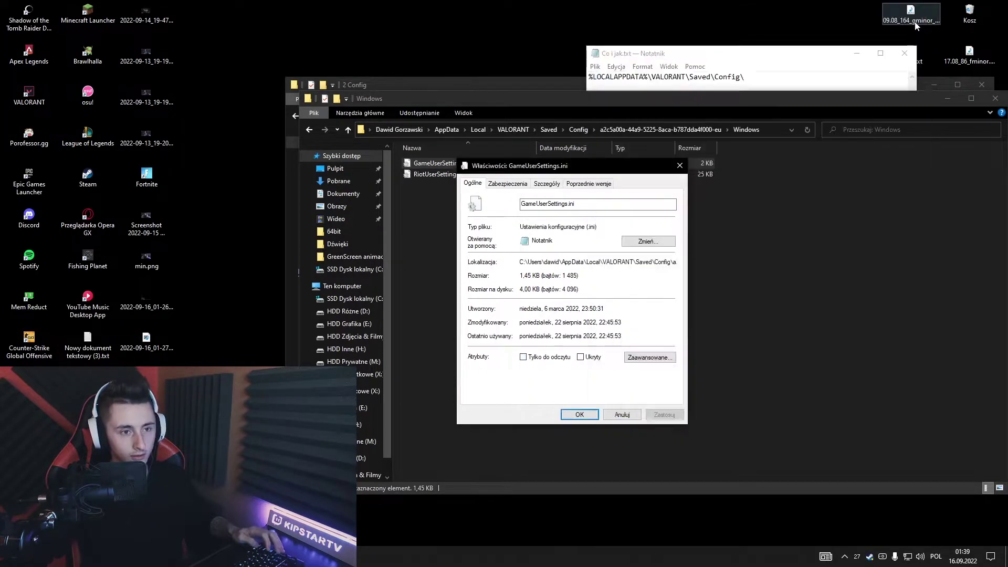
{"action": "left_click", "coordinate": [579, 414]}
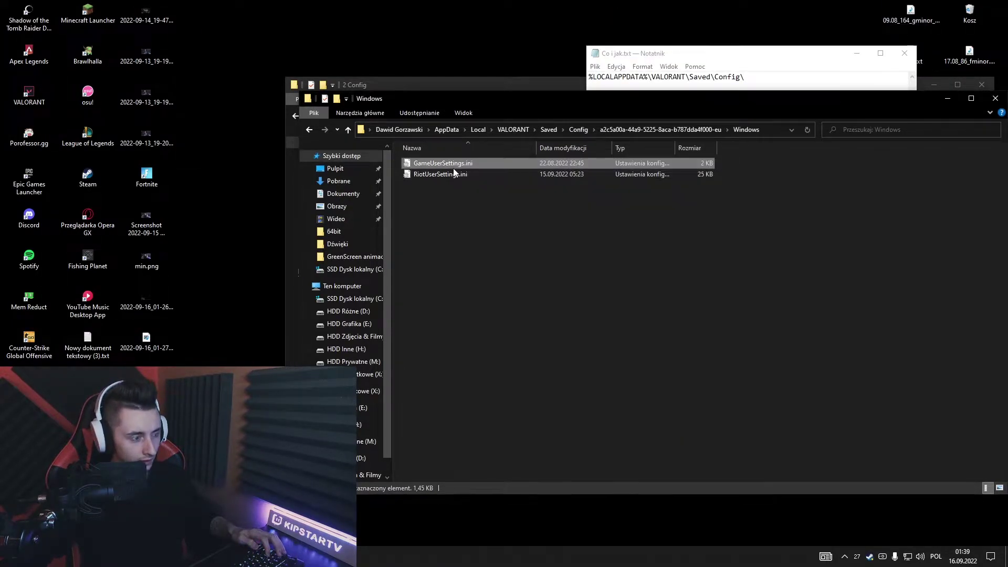
- Set GameUserSettings.ini to read-only (Tylko do odczytu) in its properties and close the Windows folder
{"action": "left_click", "coordinate": [653, 59]}
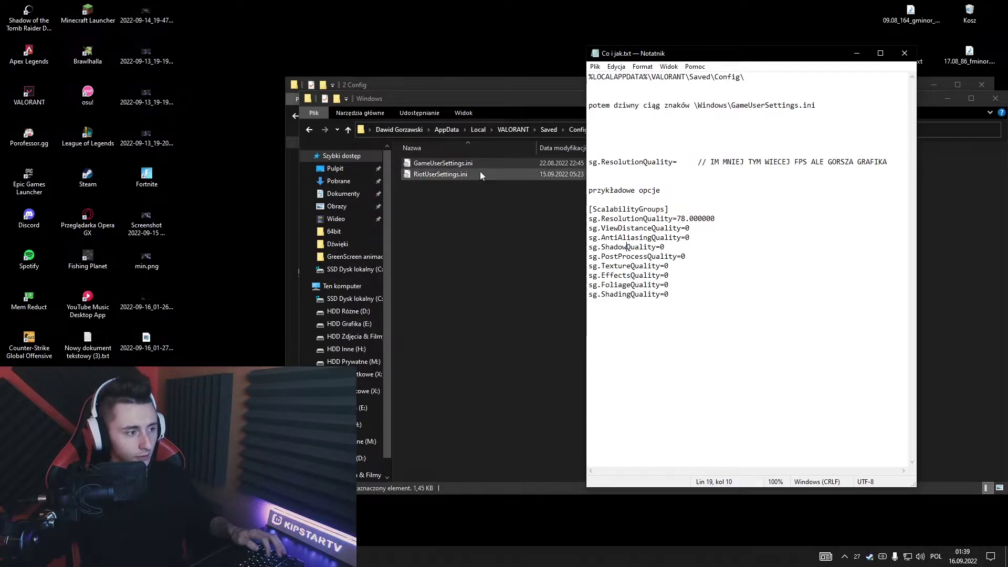
{"action": "left_click", "coordinate": [465, 165]}
{"action": "right_click", "coordinate": [434, 161]}
{"action": "left_click", "coordinate": [505, 408]}
{"action": "left_click", "coordinate": [524, 363]}
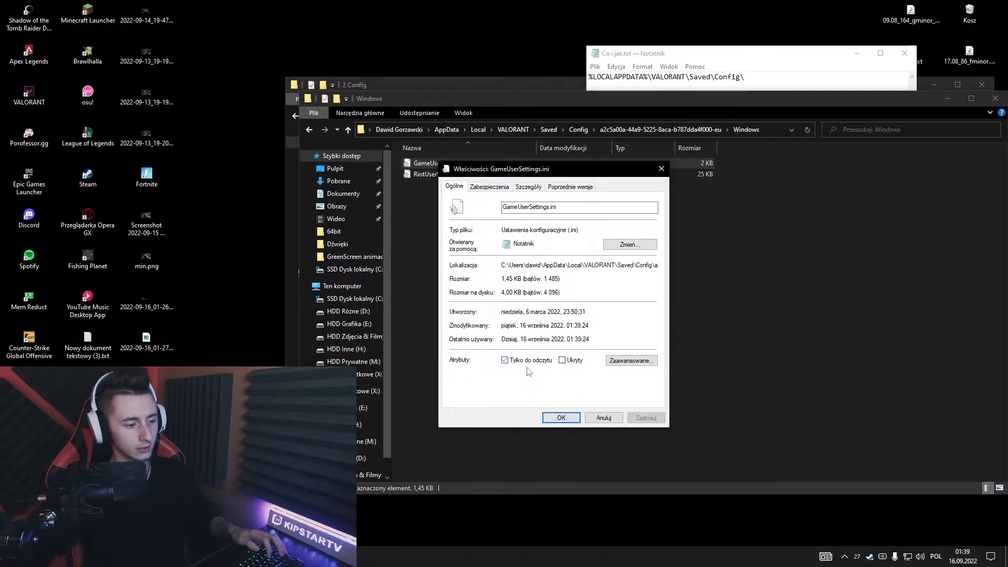
{"action": "left_click", "coordinate": [560, 417]}
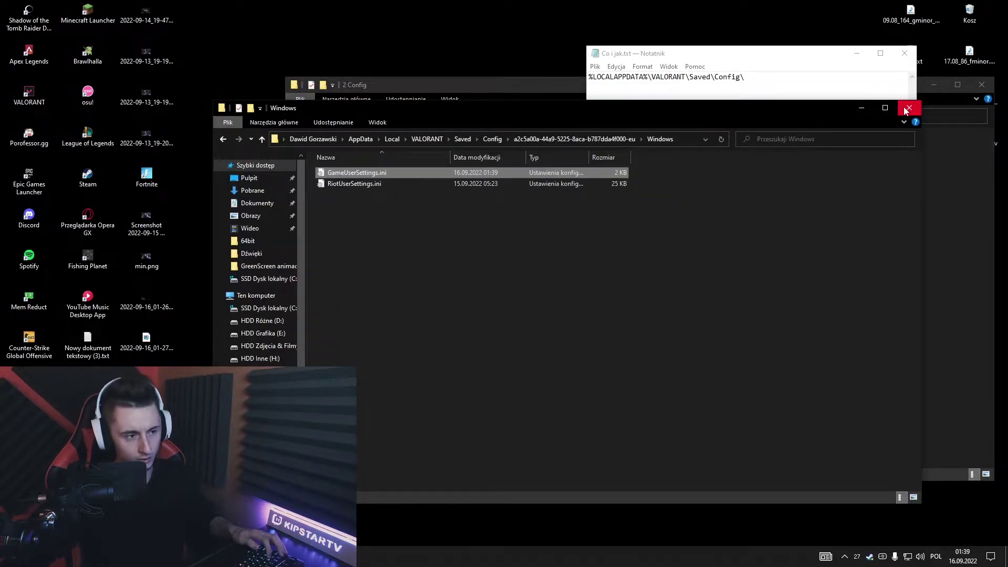
{"action": "left_click", "coordinate": [908, 109]}
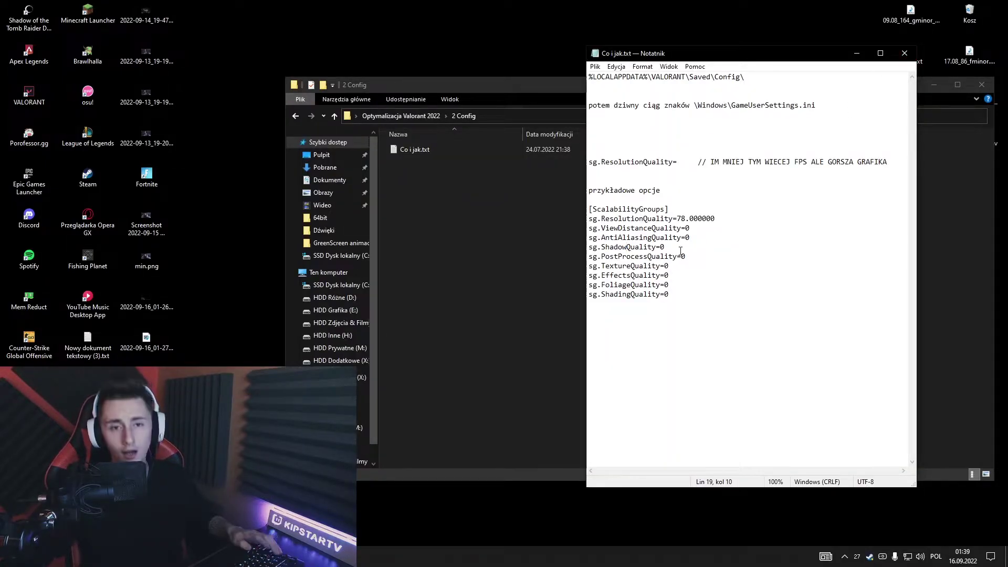
- Highlight the example ScalabilityGroups block in Co i jak.txt for review, and close the note and the 2 Config folder
{"action": "left_click_drag", "start_coordinate": [687, 292], "coordinate": [597, 206]}
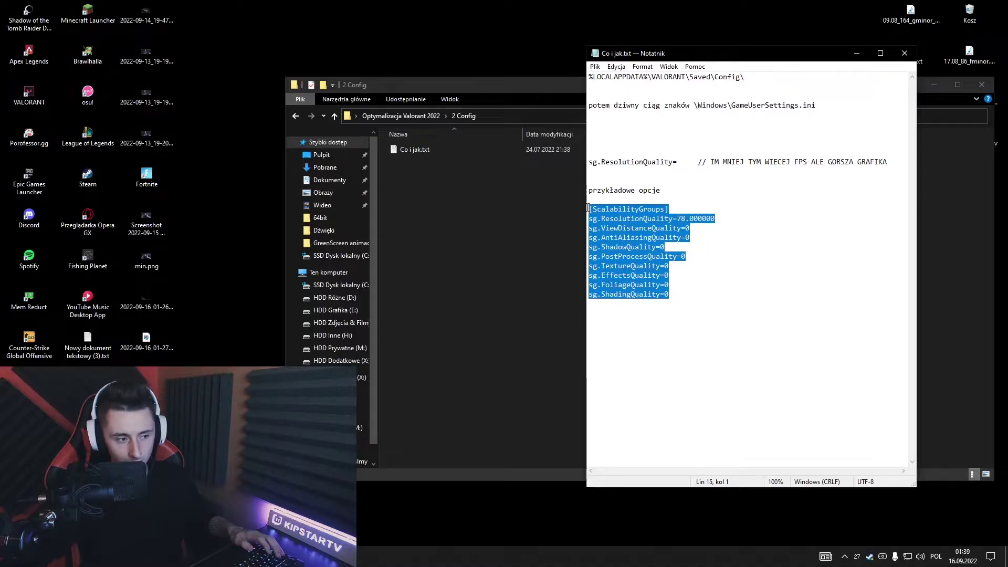
{"action": "left_click_drag", "start_coordinate": [676, 294], "coordinate": [588, 204]}
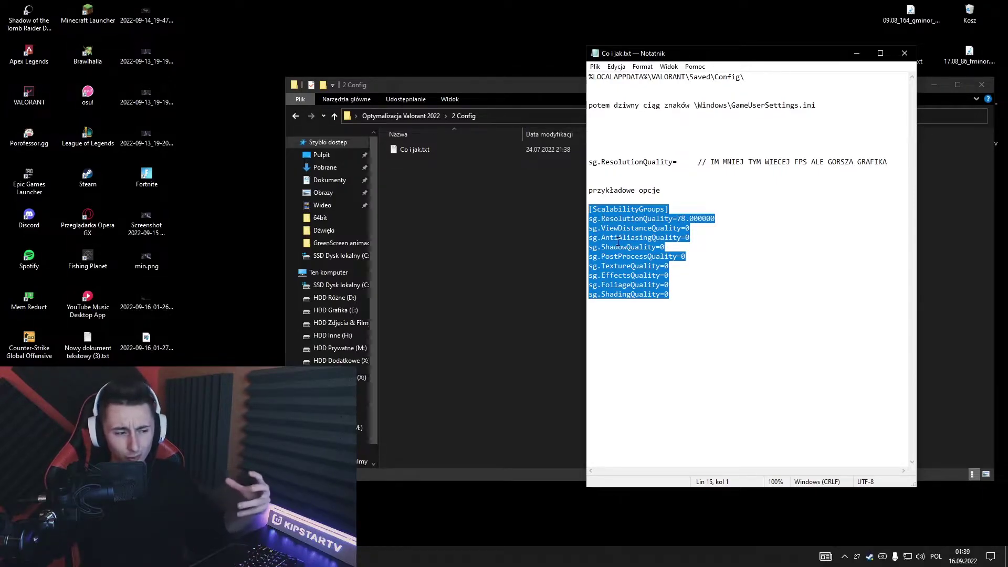
{"action": "left_click_drag", "start_coordinate": [675, 294], "coordinate": [593, 221]}
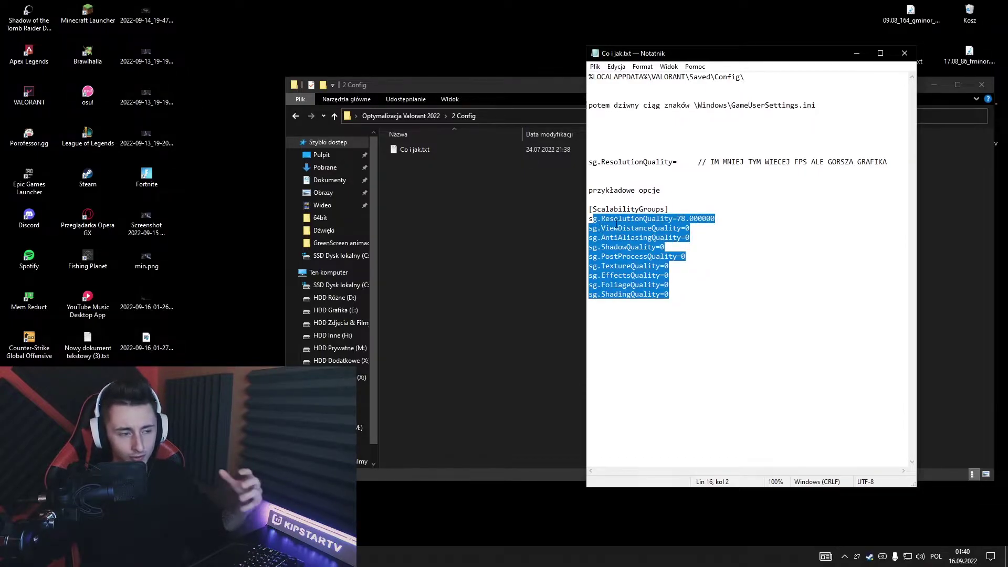
{"action": "left_click", "coordinate": [905, 53]}
{"action": "left_click", "coordinate": [982, 84]}
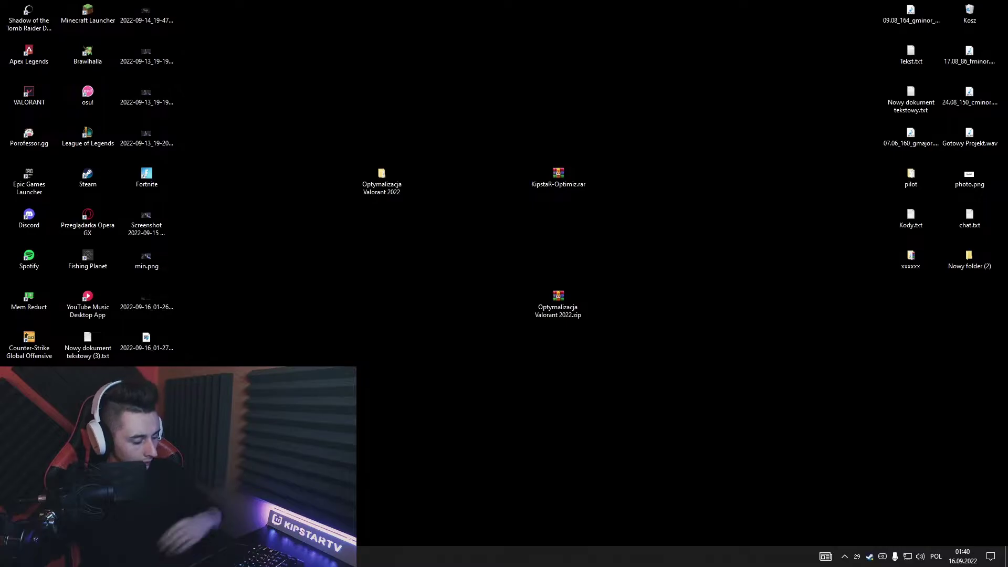
- Open System Configuration with msconfig and go to the time limit (Limit czasu) in its boot settings (Rozruch)
{"action": "key", "text": "super"}
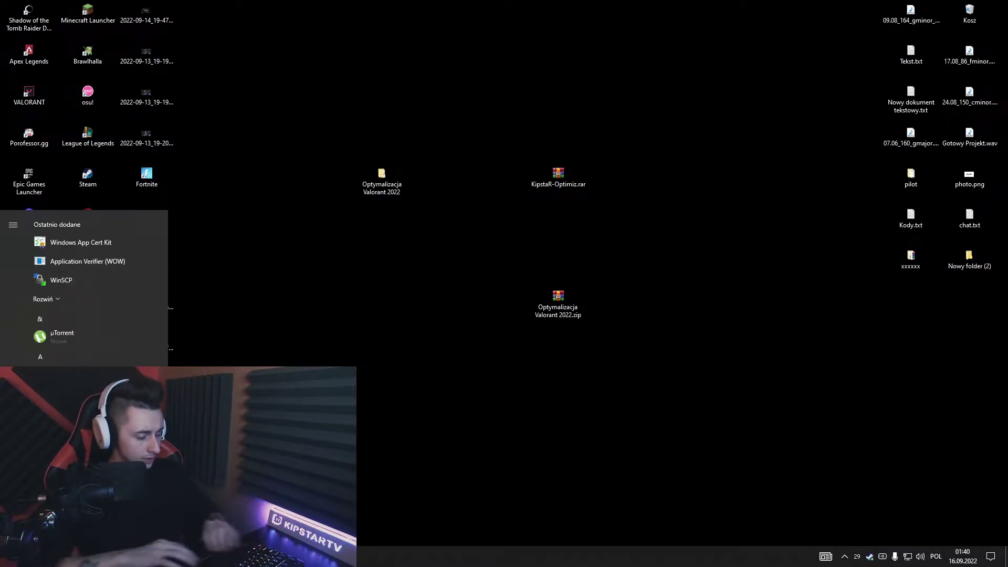
{"action": "type", "text": "msconfig"}
{"action": "key", "text": "Return"}
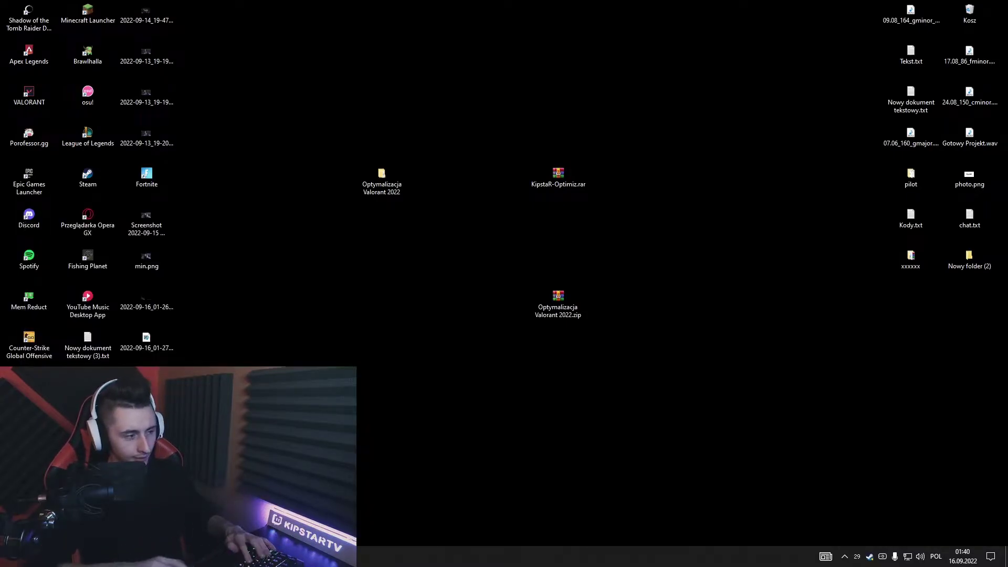
{"action": "left_click_drag", "start_coordinate": [394, 173], "coordinate": [541, 173]}
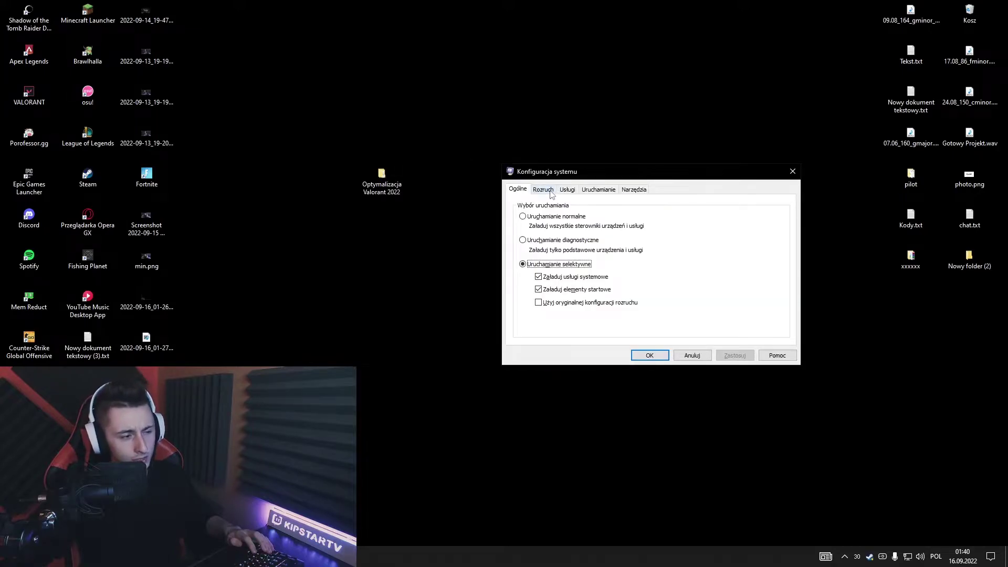
{"action": "left_click", "coordinate": [543, 190]}
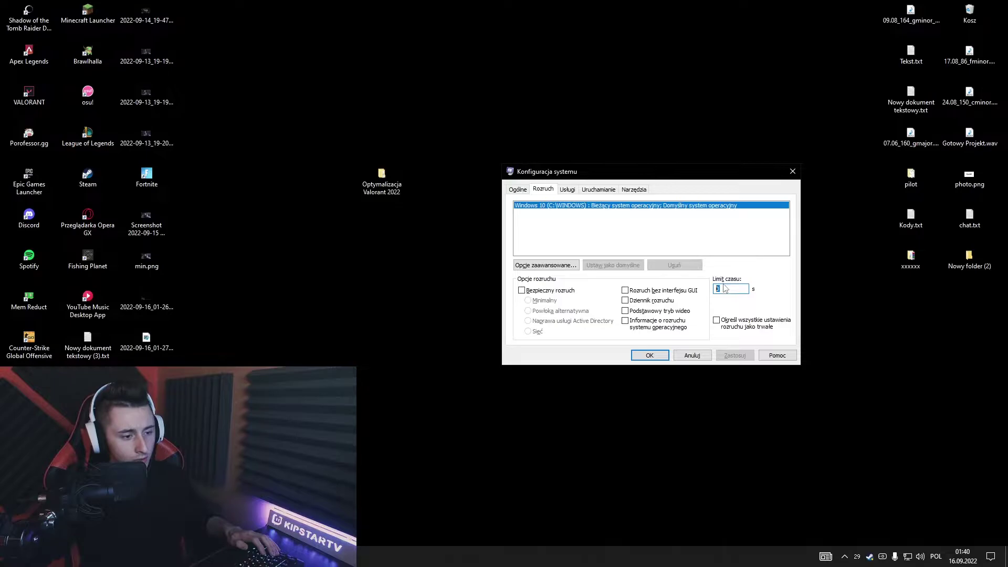
{"action": "left_click", "coordinate": [560, 269]}
{"action": "left_click", "coordinate": [701, 288]}
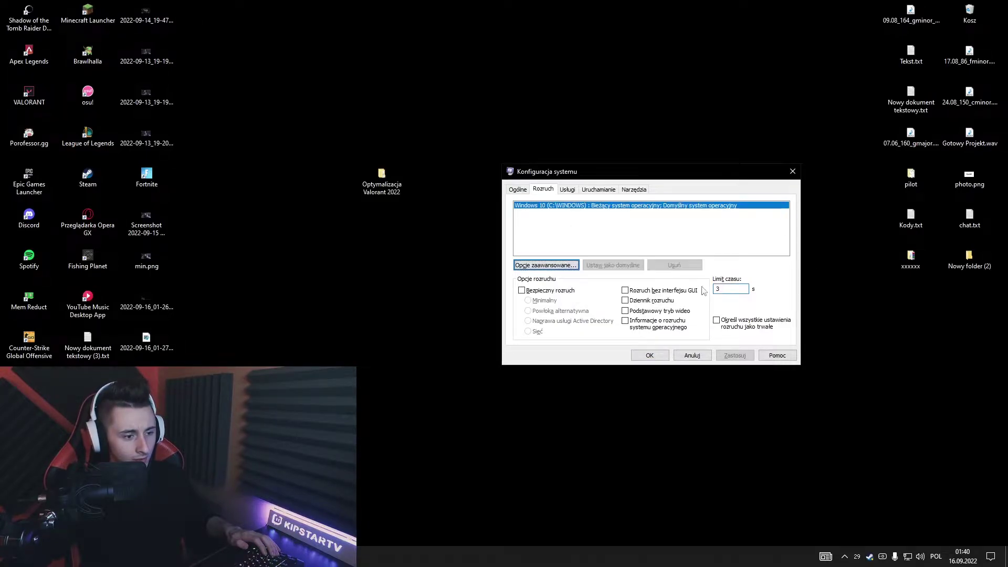
- Set the number of processors (Liczba procesorów) to 12 in the advanced boot options, confirm, and exit System Configuration without restarting
{"action": "left_click", "coordinate": [531, 265]}
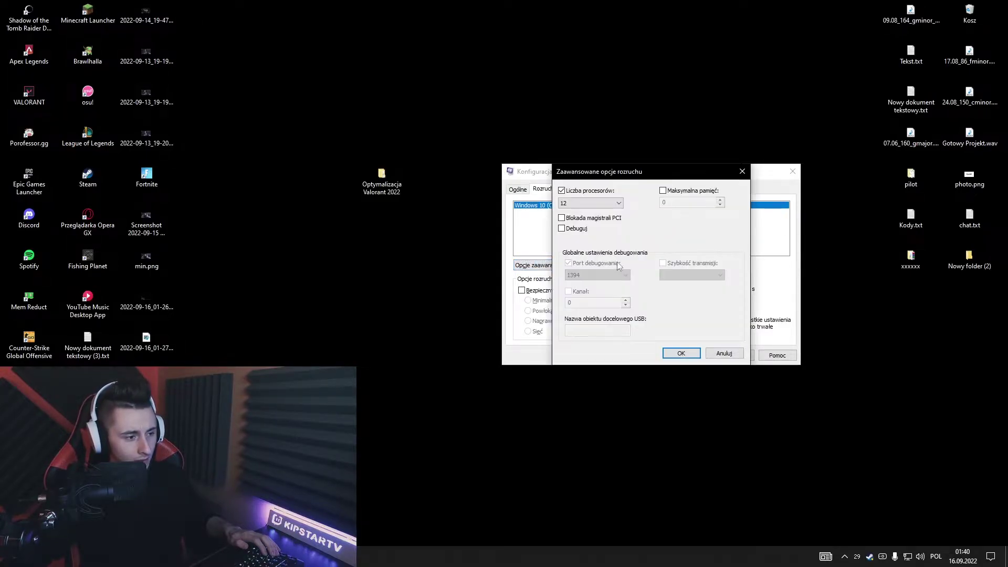
{"action": "left_click", "coordinate": [577, 203]}
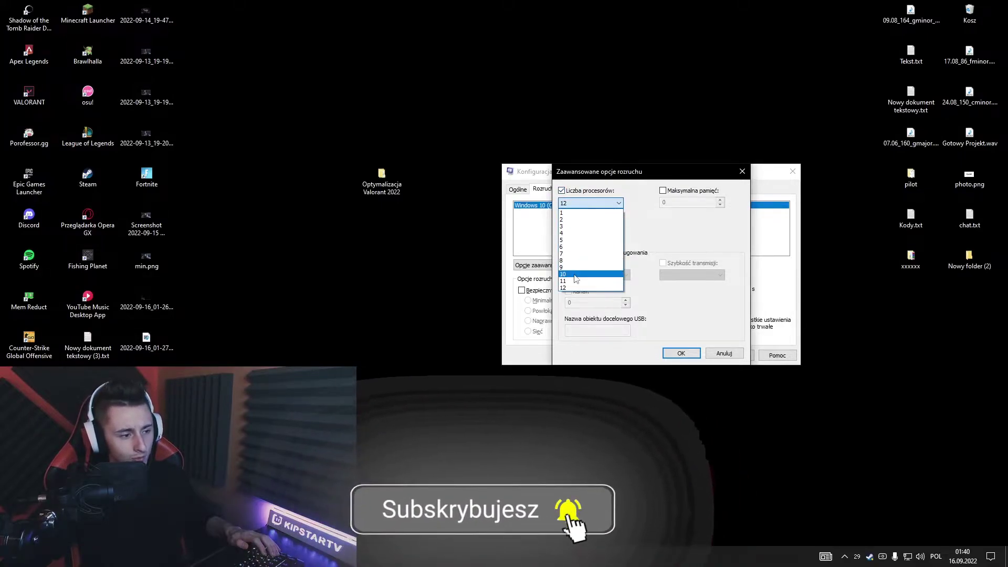
{"action": "left_click", "coordinate": [578, 277]}
{"action": "left_click", "coordinate": [574, 204]}
{"action": "left_click", "coordinate": [578, 289]}
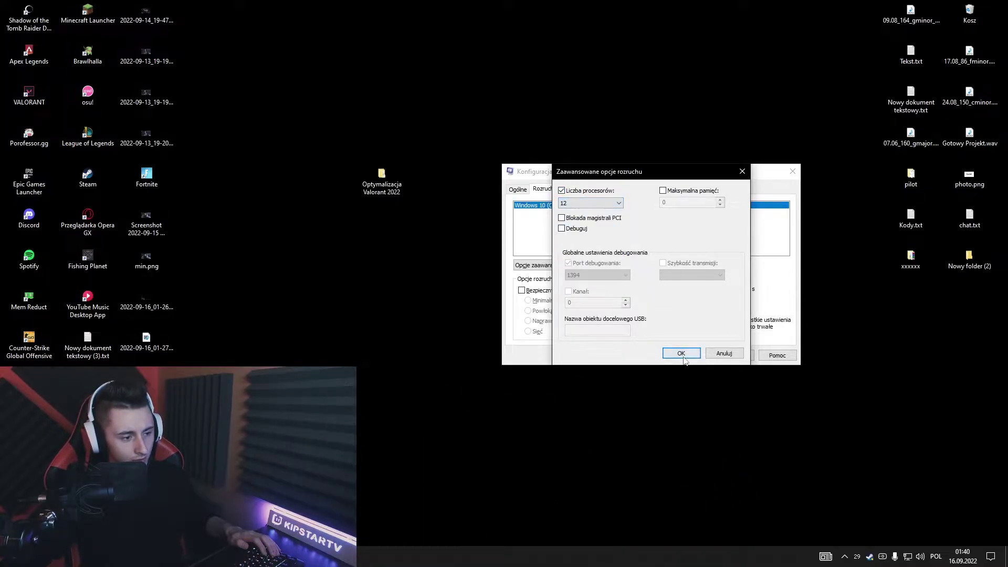
{"action": "left_click", "coordinate": [682, 354]}
{"action": "left_click", "coordinate": [654, 356]}
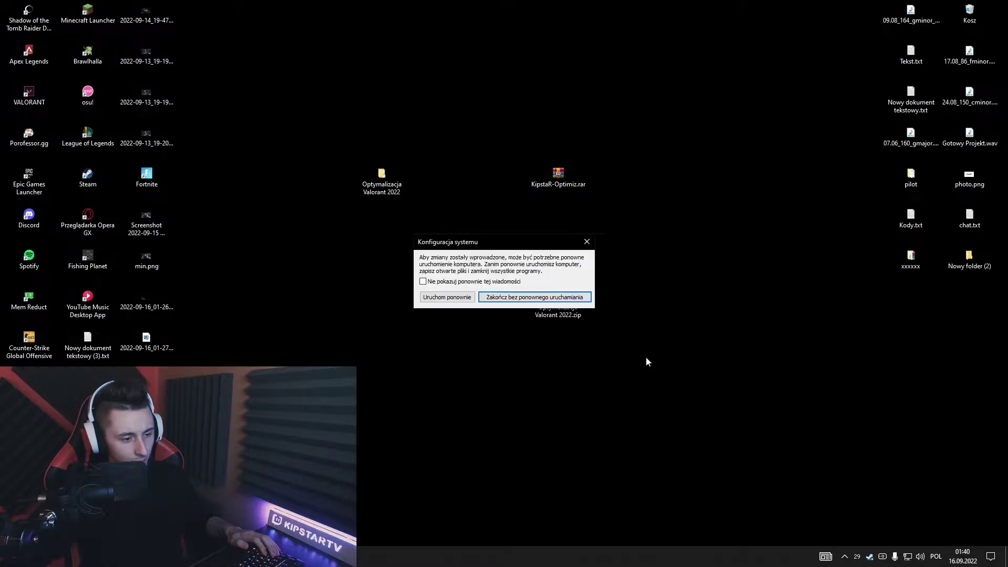
{"action": "left_click", "coordinate": [572, 301]}
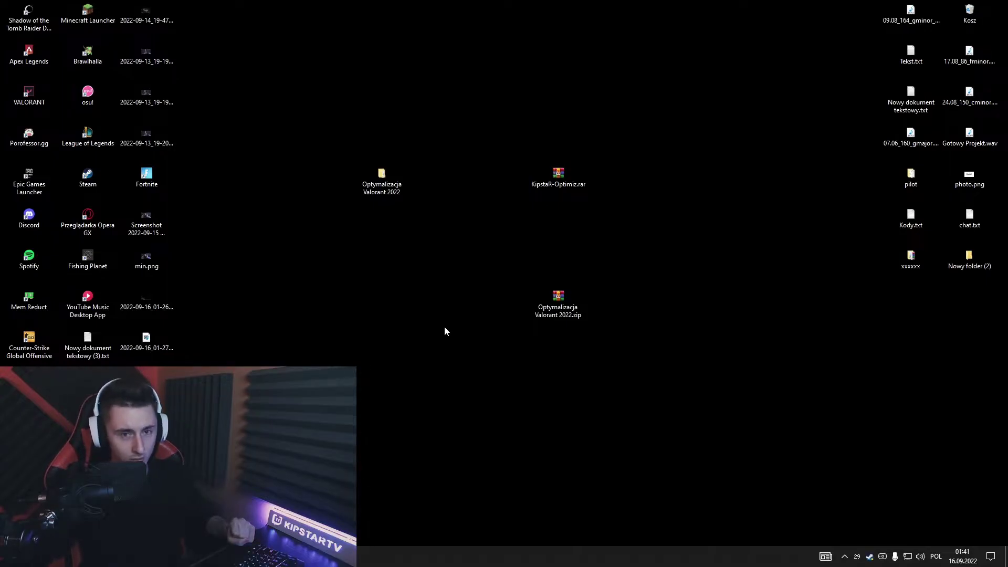
- Disable EpicPen.exe in Task Manager's startup programs (Uruchamianie) and close Task Manager
{"action": "right_click", "coordinate": [621, 557]}
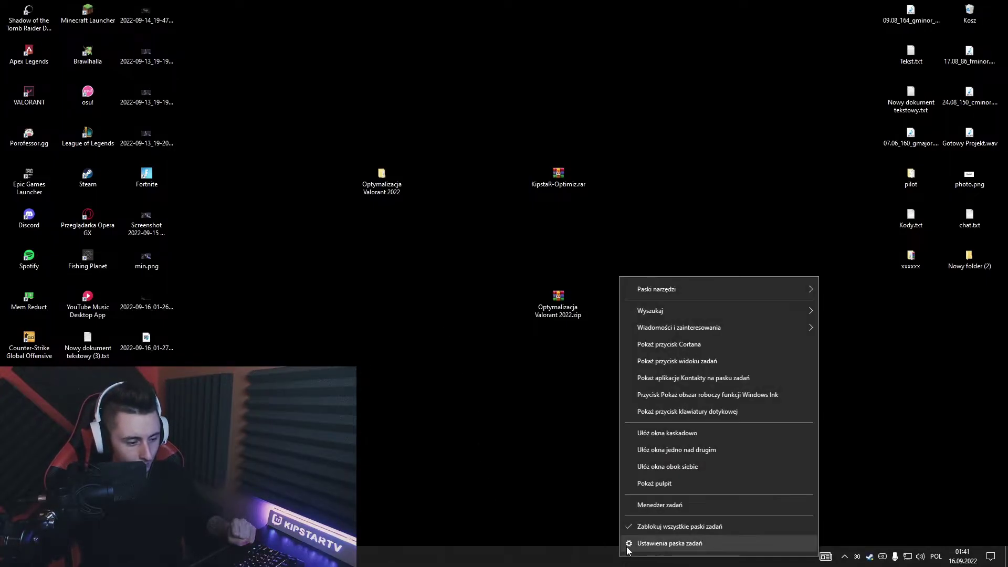
{"action": "left_click", "coordinate": [660, 508]}
{"action": "left_click_drag", "start_coordinate": [420, 8], "coordinate": [629, 7]}
{"action": "left_click", "coordinate": [505, 34]}
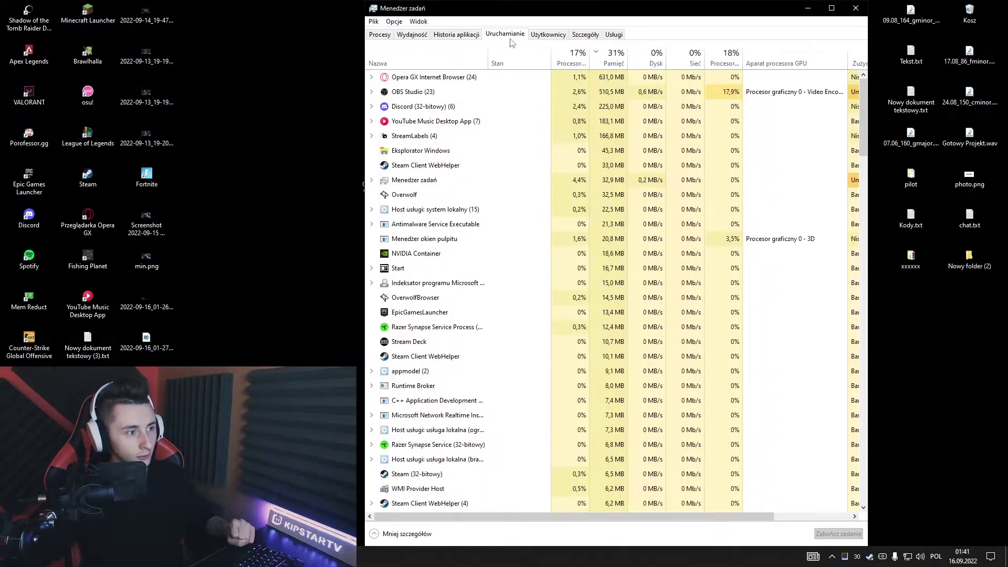
{"action": "left_click", "coordinate": [577, 94]}
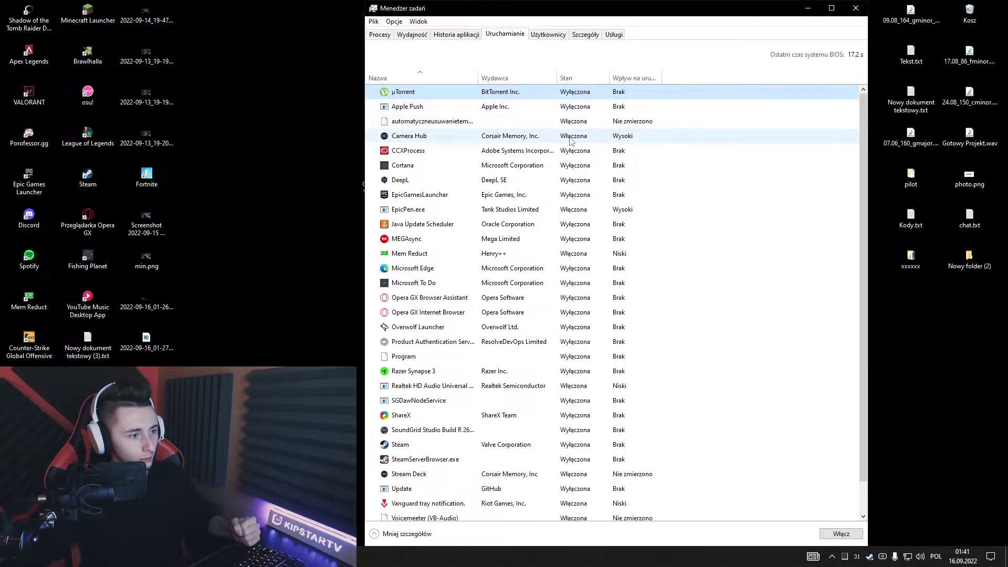
{"action": "right_click", "coordinate": [572, 212]}
{"action": "left_click", "coordinate": [585, 216]}
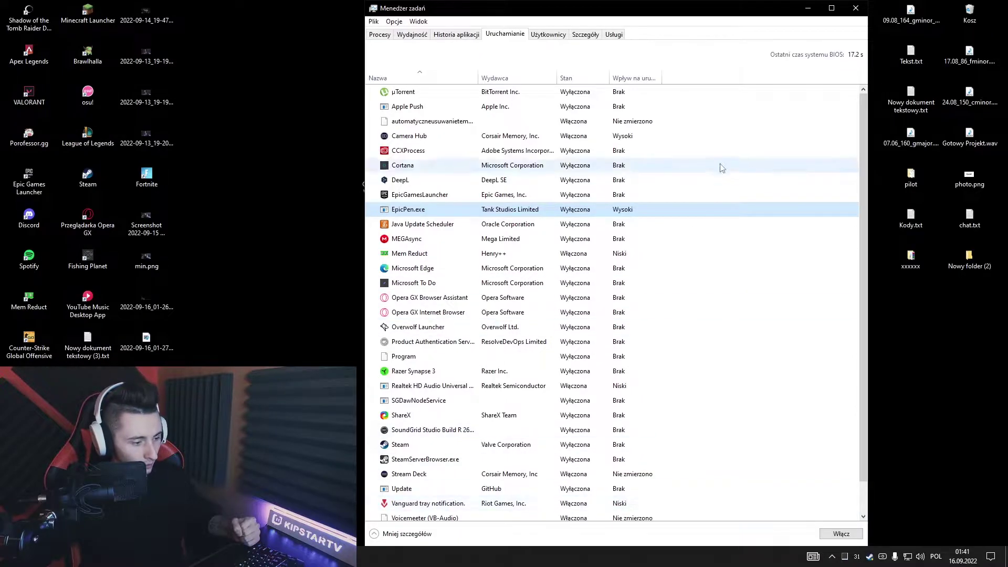
{"action": "left_click", "coordinate": [857, 8]}
{"action": "right_click", "coordinate": [668, 393]}
{"action": "mouse_move", "coordinate": [682, 403]}
{"action": "left_click", "coordinate": [697, 422]}
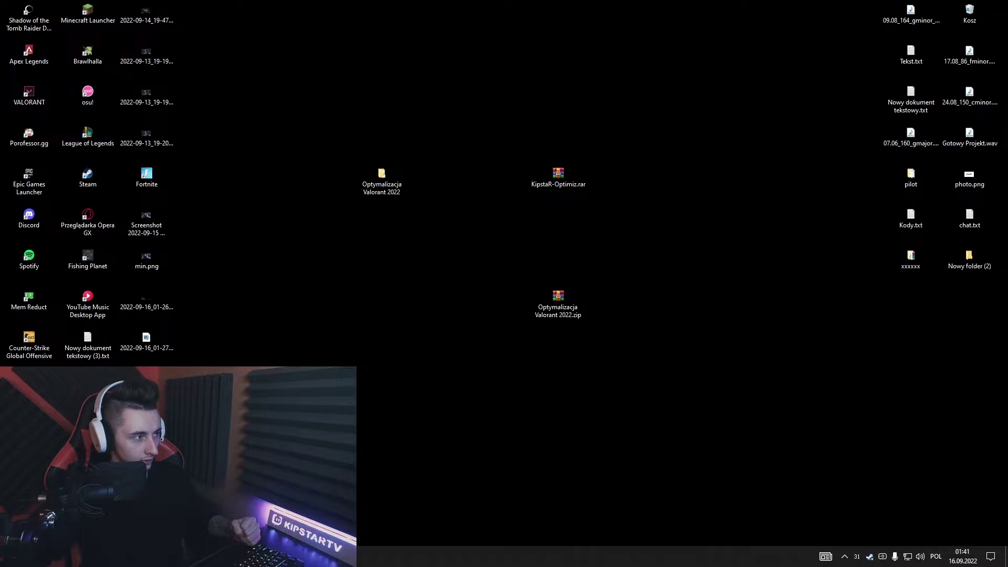
{"action": "left_click", "coordinate": [843, 555]}
{"action": "left_click", "coordinate": [638, 434]}
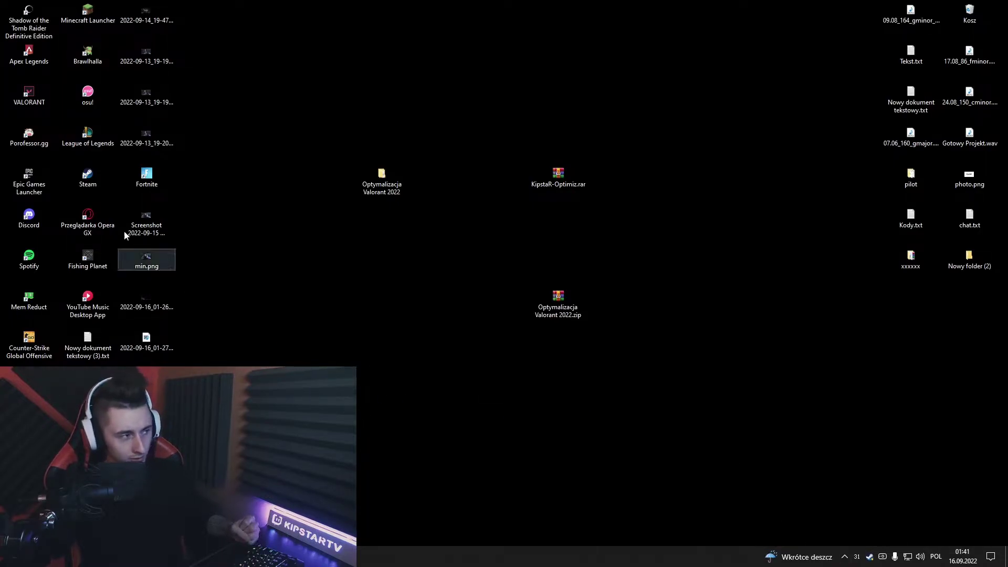
- Open the VALORANT shortcut's file location, go to Riot Games\VALORANT\live and select VALORANT.exe
{"action": "right_click", "coordinate": [29, 97]}
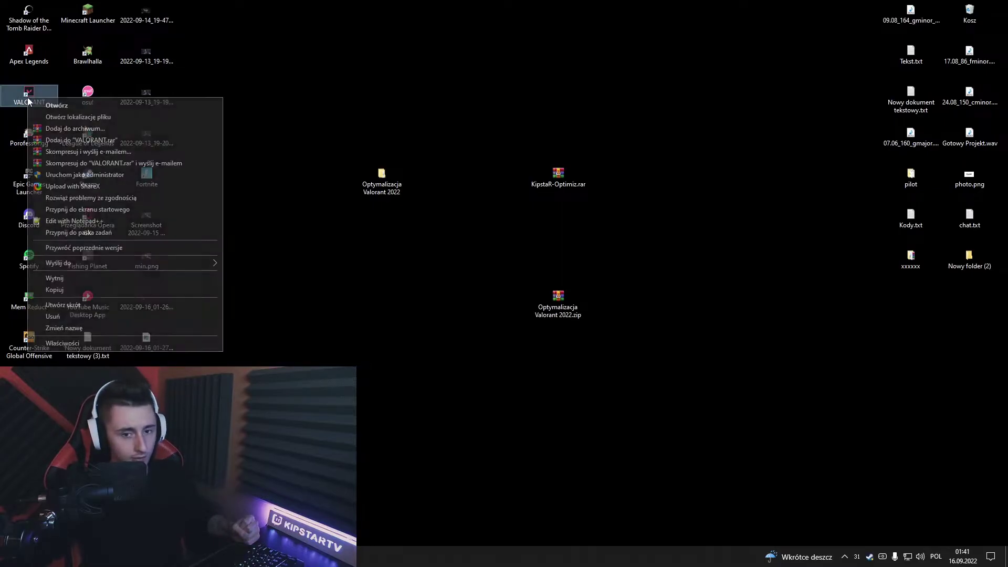
{"action": "left_click", "coordinate": [106, 117]}
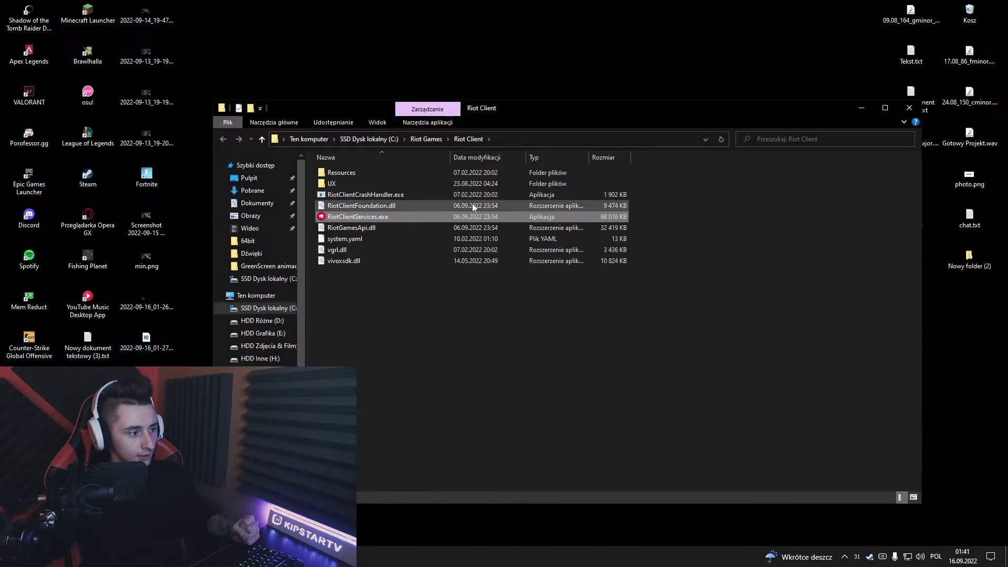
{"action": "left_click", "coordinate": [496, 120]}
{"action": "double_click", "coordinate": [424, 174]}
{"action": "double_click", "coordinate": [420, 153]}
{"action": "left_click", "coordinate": [420, 199]}
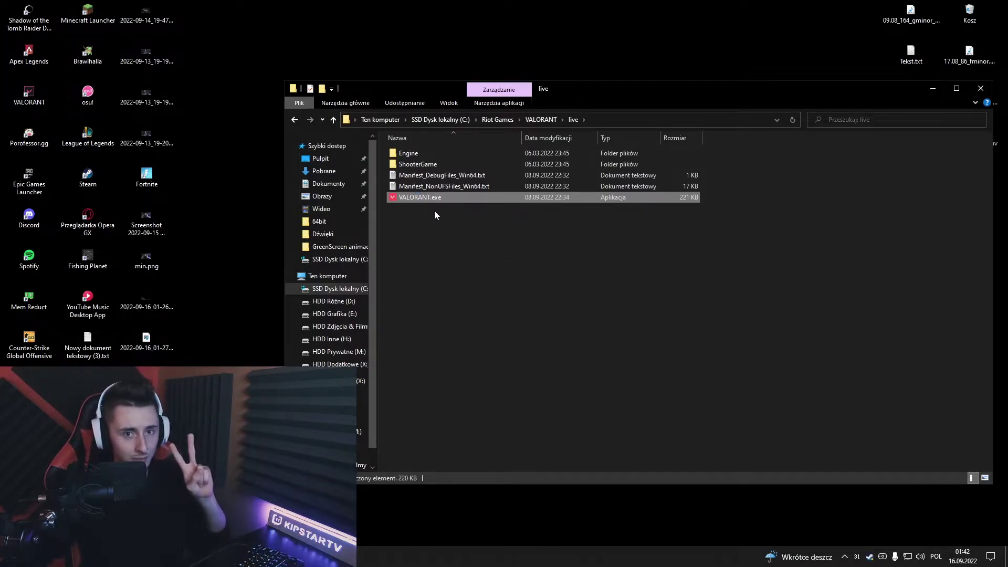
- In VALORANT.exe's compatibility settings for all users, confirm the high-DPI scaling override with Aplikacja and close the properties
{"action": "right_click", "coordinate": [414, 200]}
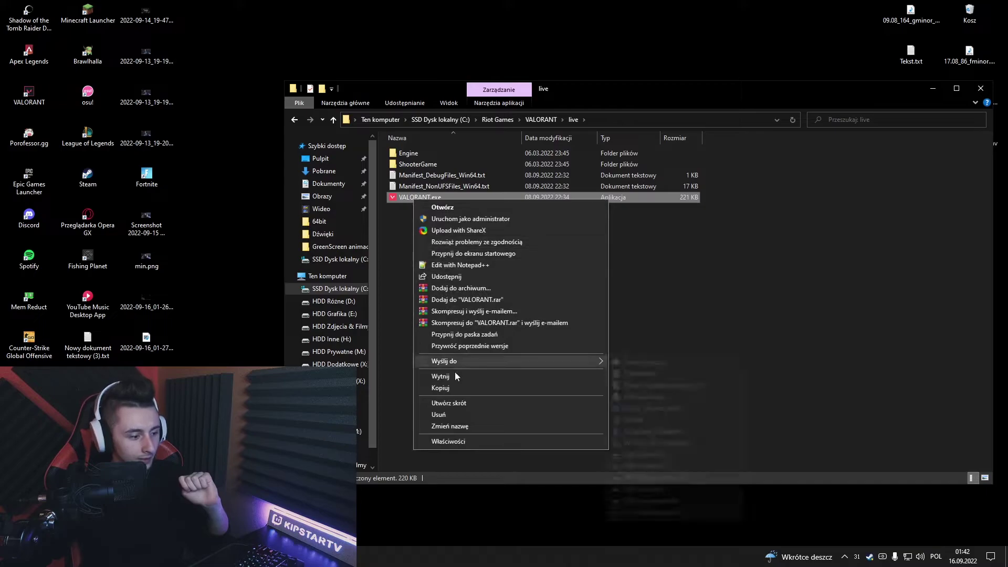
{"action": "left_click", "coordinate": [470, 446]}
{"action": "left_click", "coordinate": [521, 234]}
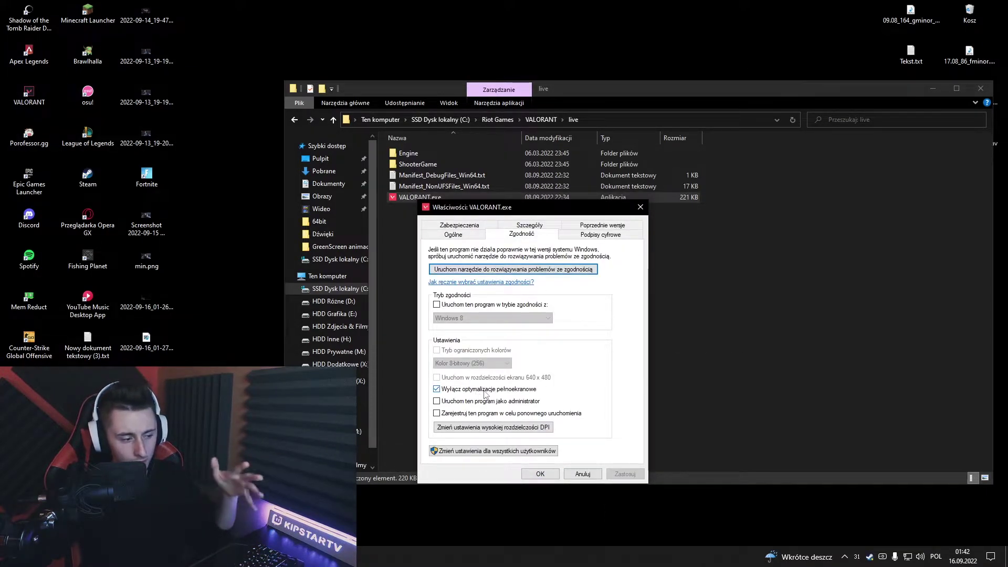
{"action": "left_click", "coordinate": [493, 450]}
{"action": "left_click", "coordinate": [491, 449]}
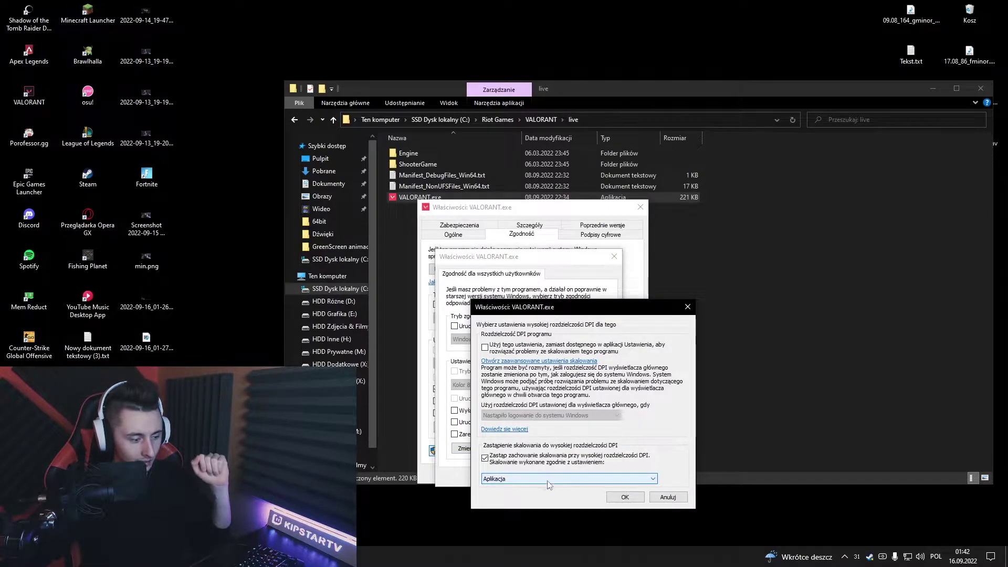
{"action": "left_click", "coordinate": [625, 497]}
{"action": "left_click", "coordinate": [558, 478]}
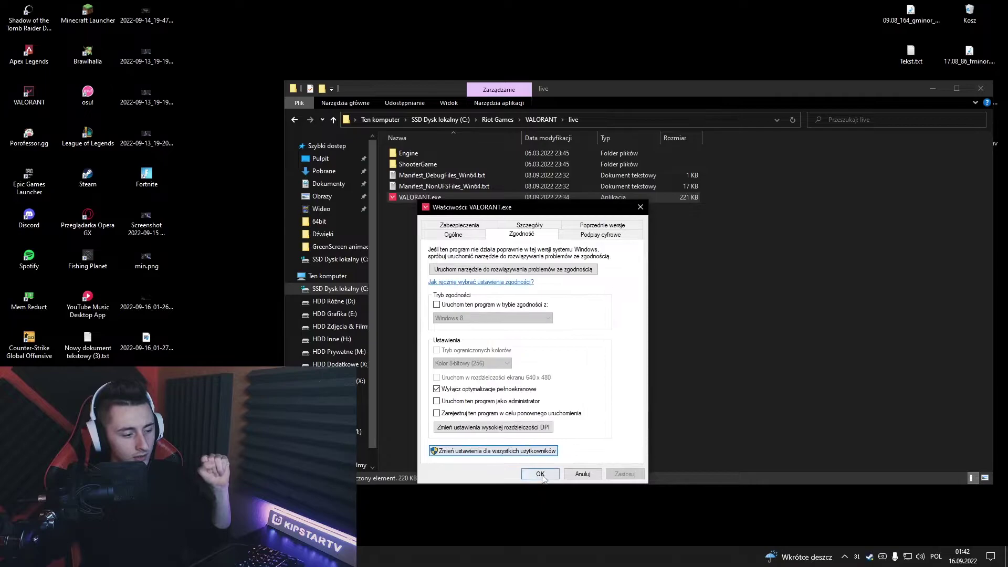
{"action": "left_click", "coordinate": [541, 475]}
- Open the ShooterGame\Binaries\Win64 folder and find VALORANT-Win64-Shipping.exe
{"action": "double_click", "coordinate": [430, 164]}
{"action": "double_click", "coordinate": [431, 154]}
{"action": "double_click", "coordinate": [431, 154]}
{"action": "scroll", "coordinate": [448, 326], "scroll_direction": "down", "scroll_amount": 10}
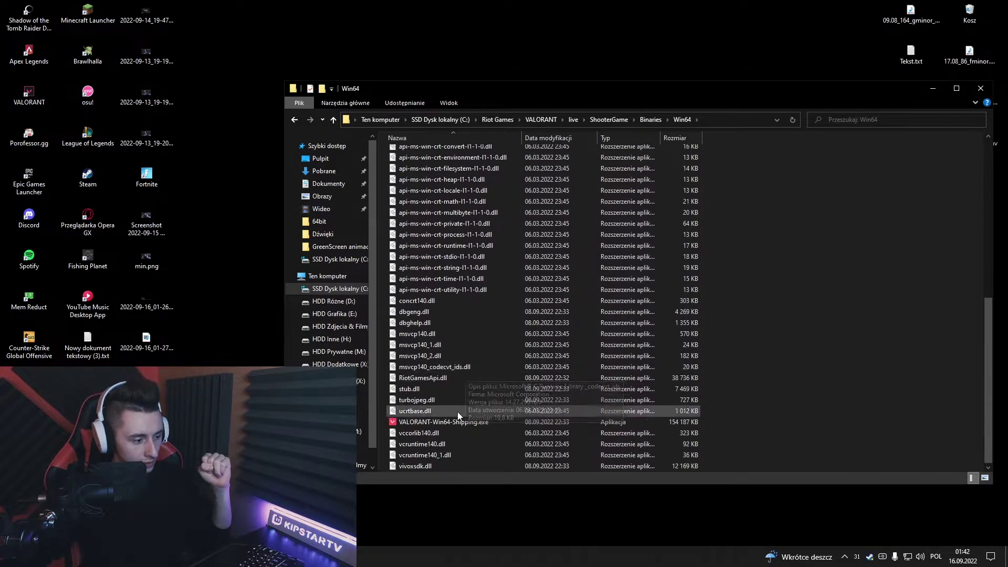
- In VALORANT-Win64-Shipping.exe's compatibility settings for all users, apply the high-DPI scaling override with Aplikacja and close the properties
{"action": "right_click", "coordinate": [453, 424]}
{"action": "left_click", "coordinate": [487, 418]}
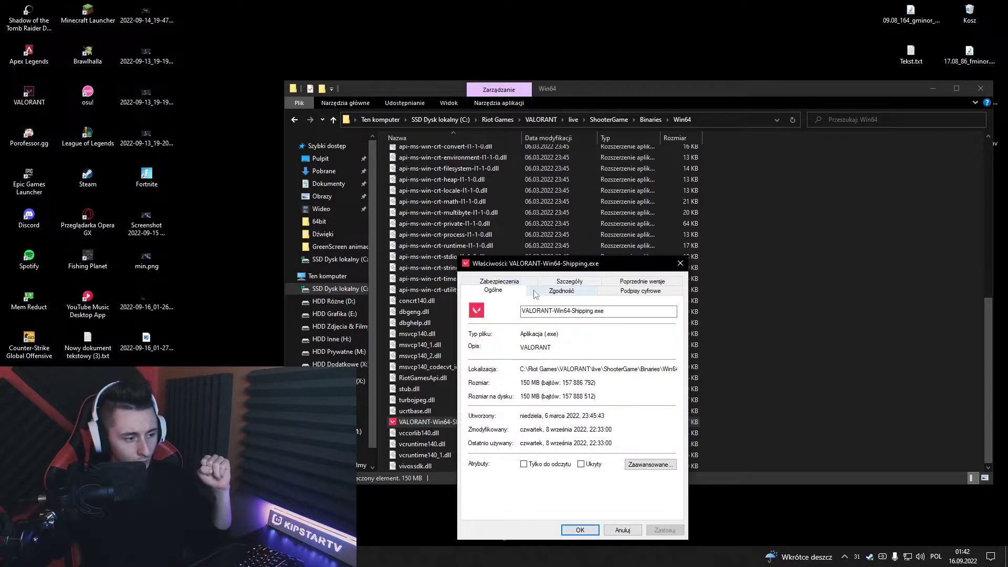
{"action": "left_click", "coordinate": [562, 290]}
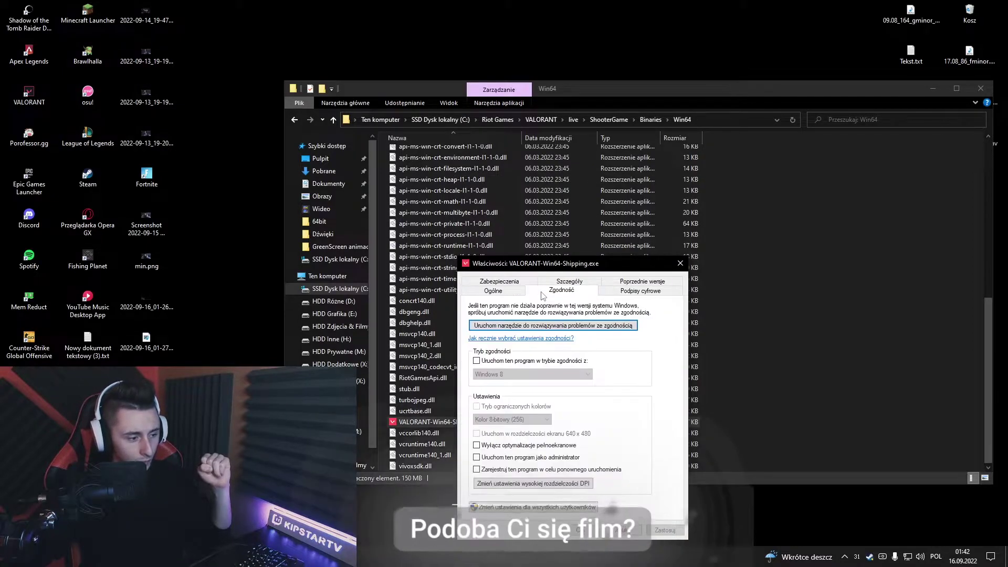
{"action": "left_click", "coordinate": [562, 507]}
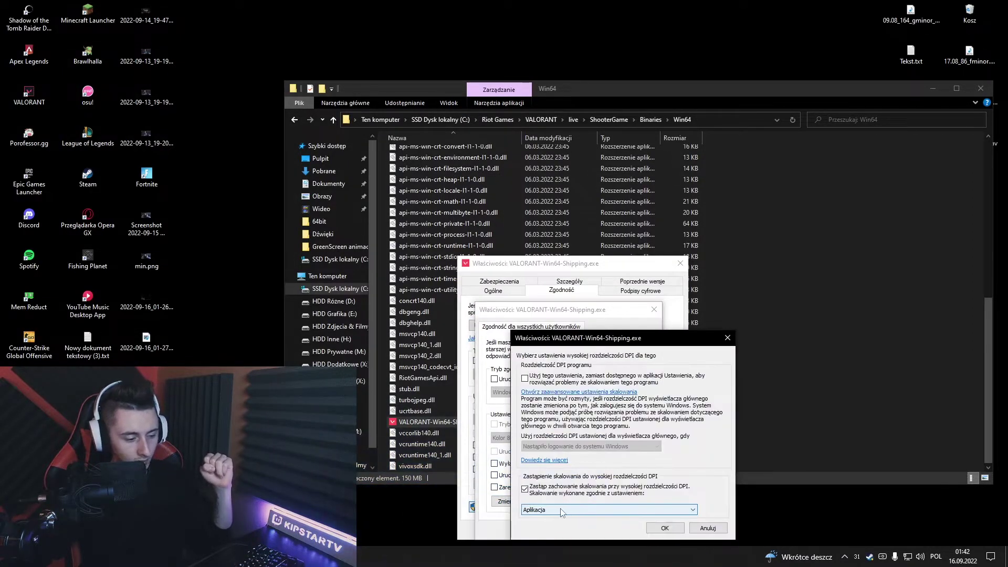
{"action": "left_click", "coordinate": [546, 529]}
{"action": "left_click", "coordinate": [581, 531]}
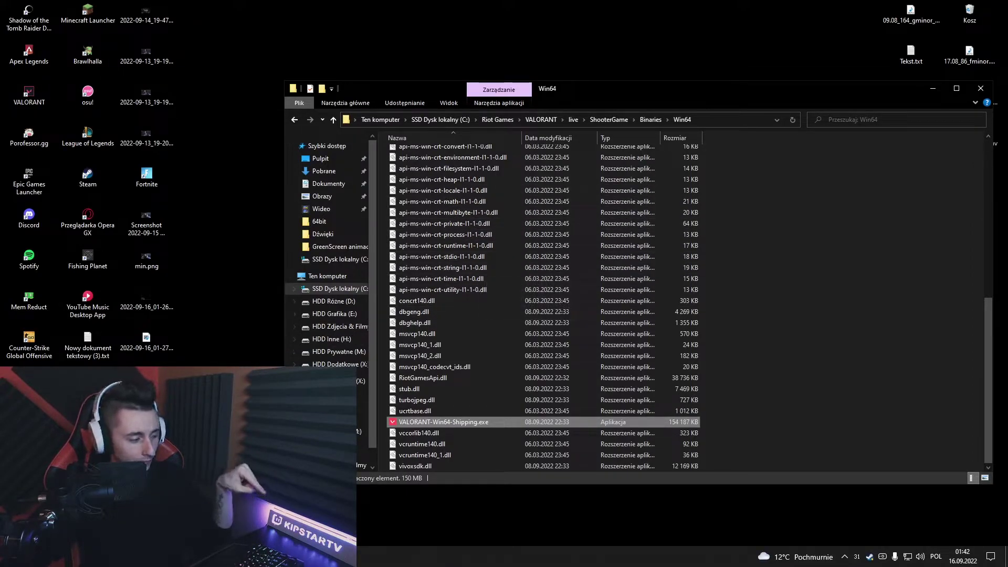
- Open the power and sleep settings, view the screen timeout choices, and open the additional power settings (Opcje zasilania)
{"action": "key", "text": "super+x"}
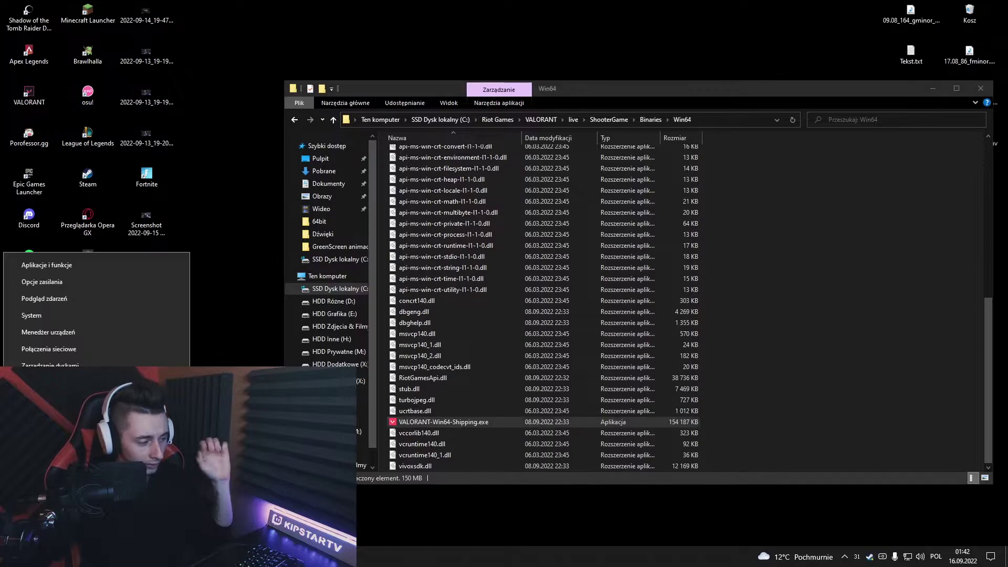
{"action": "left_click", "coordinate": [69, 281]}
{"action": "left_click", "coordinate": [580, 117]}
{"action": "key", "text": "Escape"}
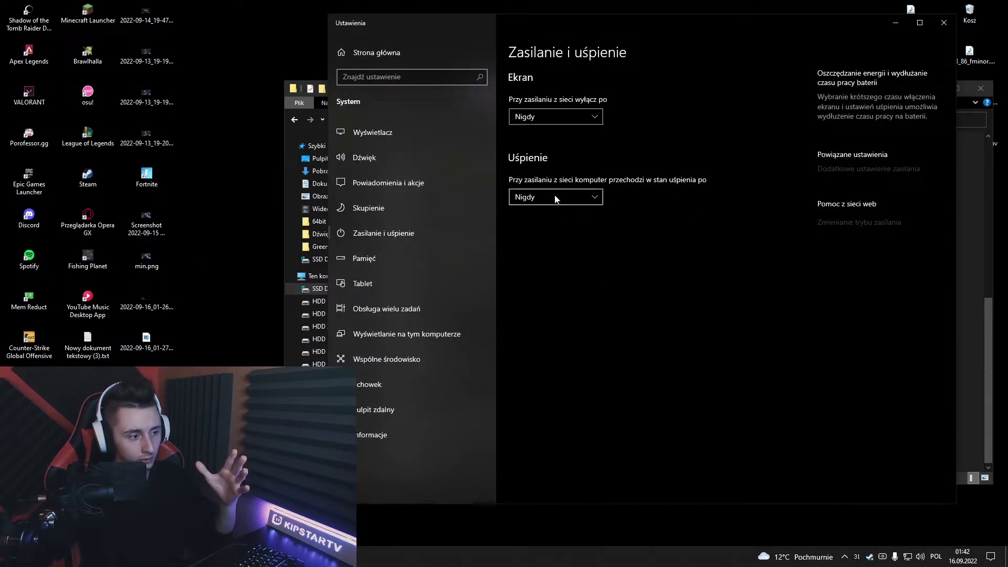
{"action": "left_click", "coordinate": [861, 169]}
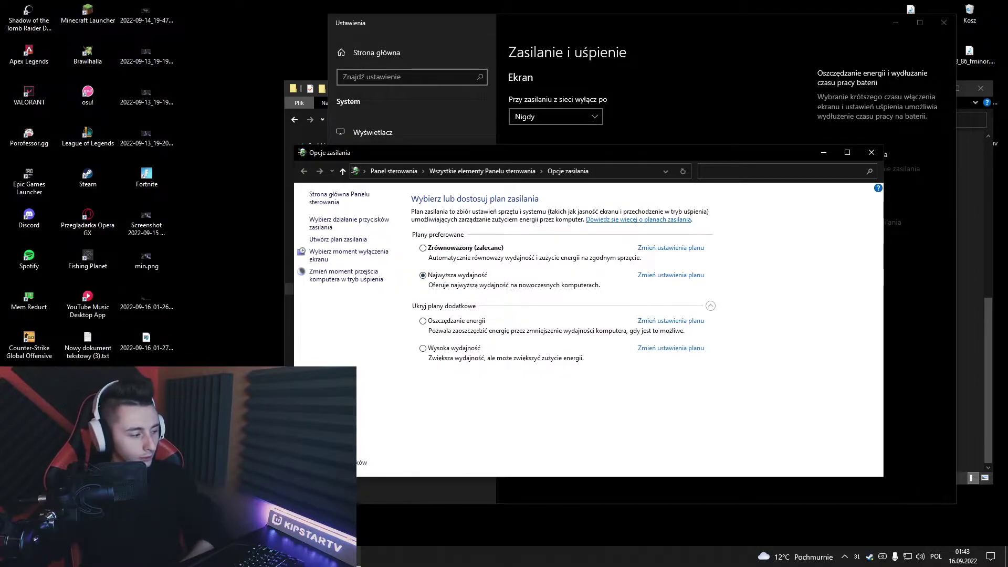
- Open Command Prompt (cmd) as administrator and move its window clear of the webcam area
{"action": "key", "text": "super"}
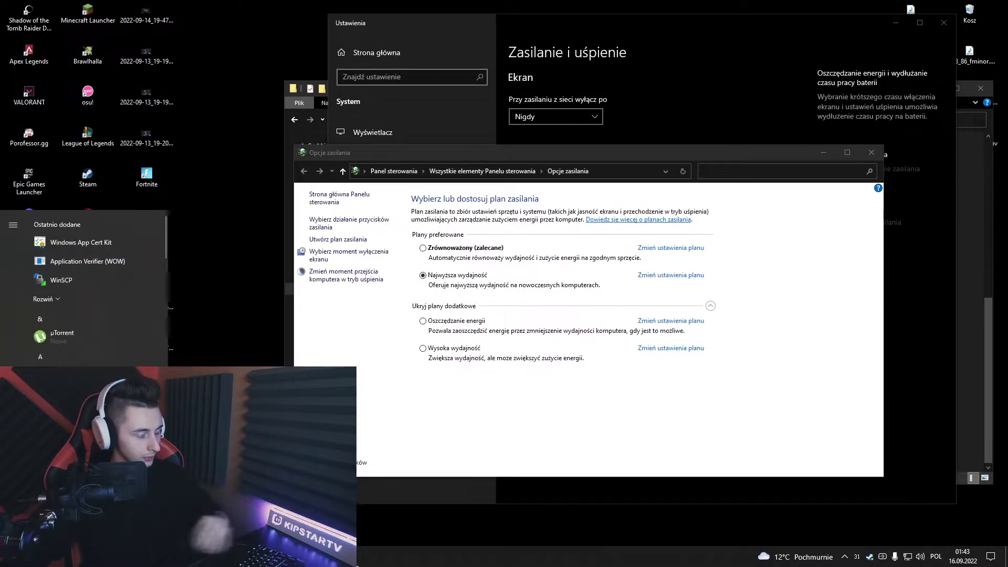
{"action": "type", "text": "cmd"}
{"action": "right_click", "coordinate": [88, 260]}
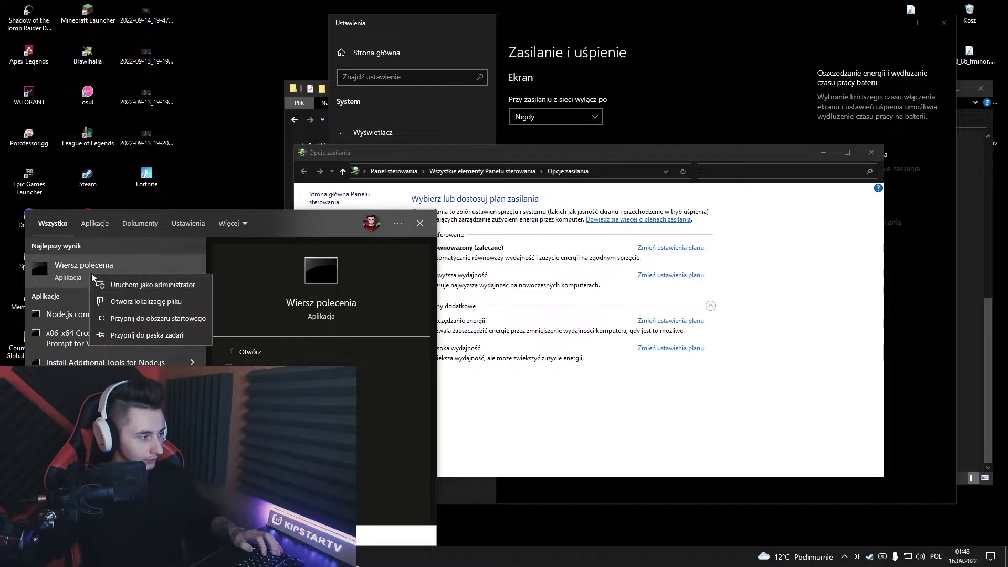
{"action": "left_click", "coordinate": [130, 285]}
{"action": "left_click_drag", "start_coordinate": [253, 93], "coordinate": [431, 78]}
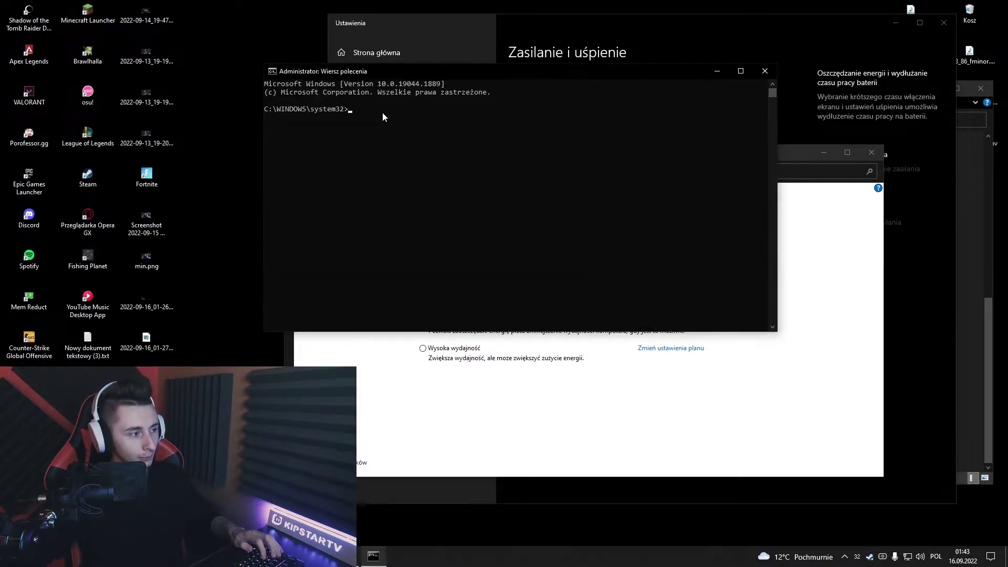
- Switch back to Power Options and select the Najwyższa wydajność power plan
{"action": "key", "text": "alt+Tab"}
{"action": "key", "text": "alt+Tab"}
{"action": "left_click", "coordinate": [428, 281]}
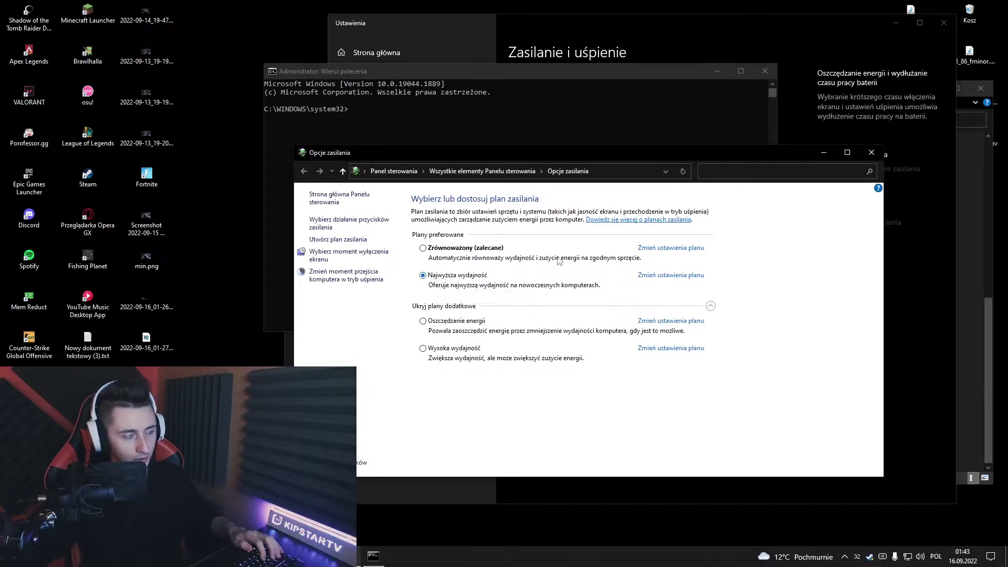
- Close the power settings window, open the graphics settings (Ustawienia grafiki), and move that window clear of the webcam area
{"action": "key", "text": "alt+Tab"}
{"action": "left_click", "coordinate": [943, 23]}
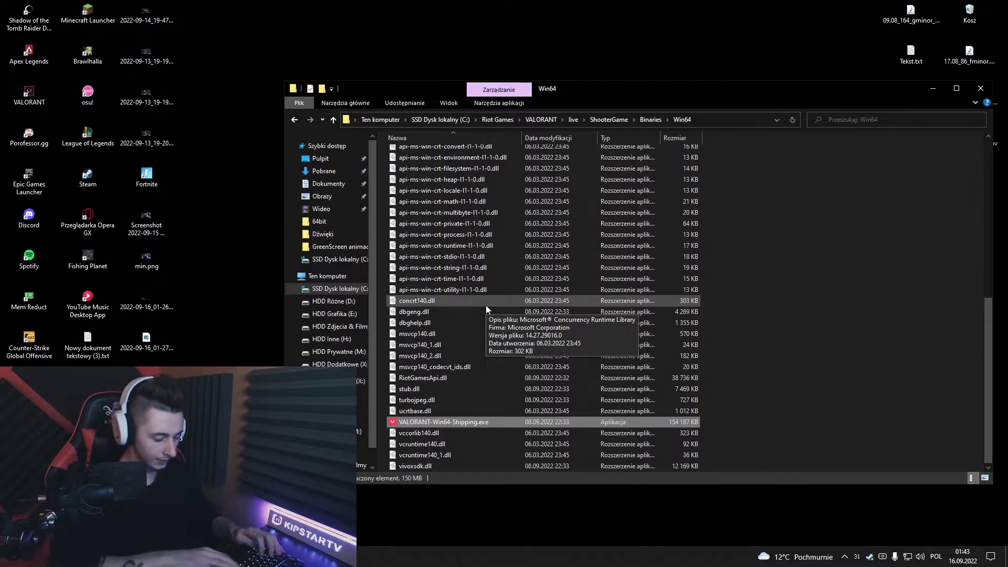
{"action": "key", "text": "super"}
{"action": "type", "text": "ustawienia"}
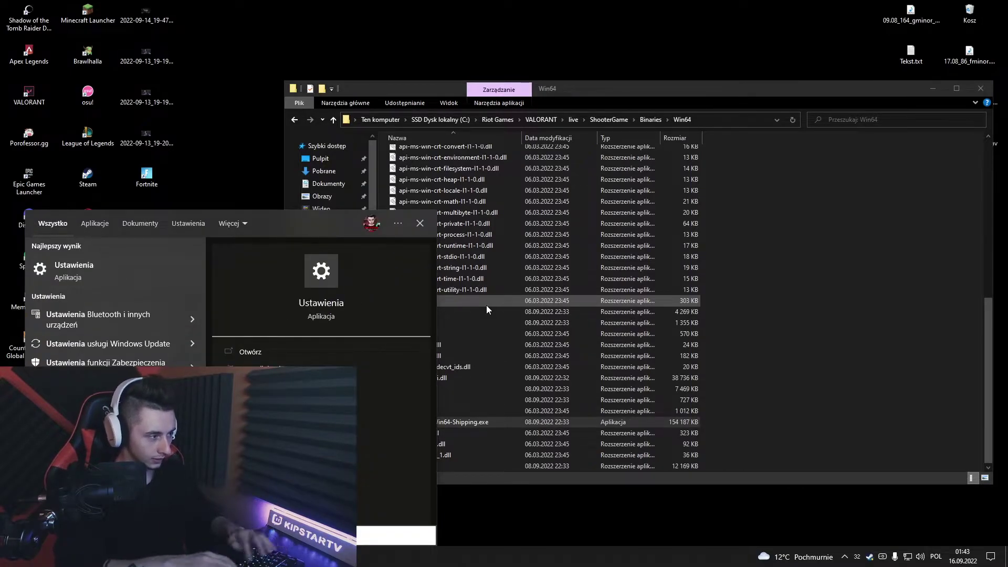
{"action": "type", "text": " grafiki"}
{"action": "key", "text": "Return"}
{"action": "left_click_drag", "start_coordinate": [475, 33], "coordinate": [706, 34]}
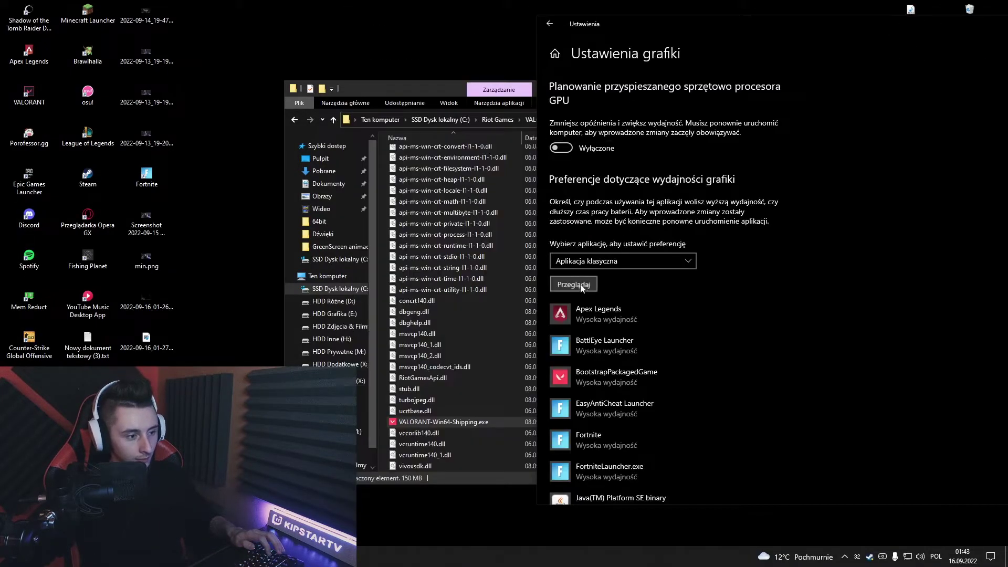
- Try to add the VALORANT executable to the graphics performance list as a classic app (Aplikacja klasyczna)
{"action": "left_click", "coordinate": [582, 289]}
{"action": "left_click", "coordinate": [721, 41]}
{"action": "double_click", "coordinate": [635, 118]}
{"action": "double_click", "coordinate": [629, 95]}
{"action": "double_click", "coordinate": [619, 111]}
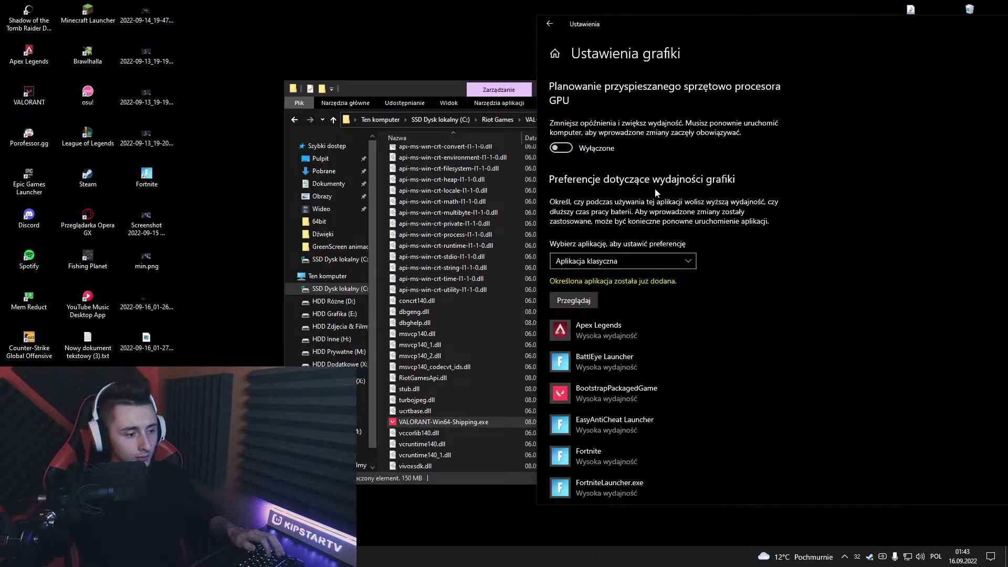
- Save VALORANT's graphics preference as Wysoka wydajność, and close the graphics settings and the Win64 folder
{"action": "scroll", "coordinate": [629, 330], "scroll_direction": "down", "scroll_amount": 6}
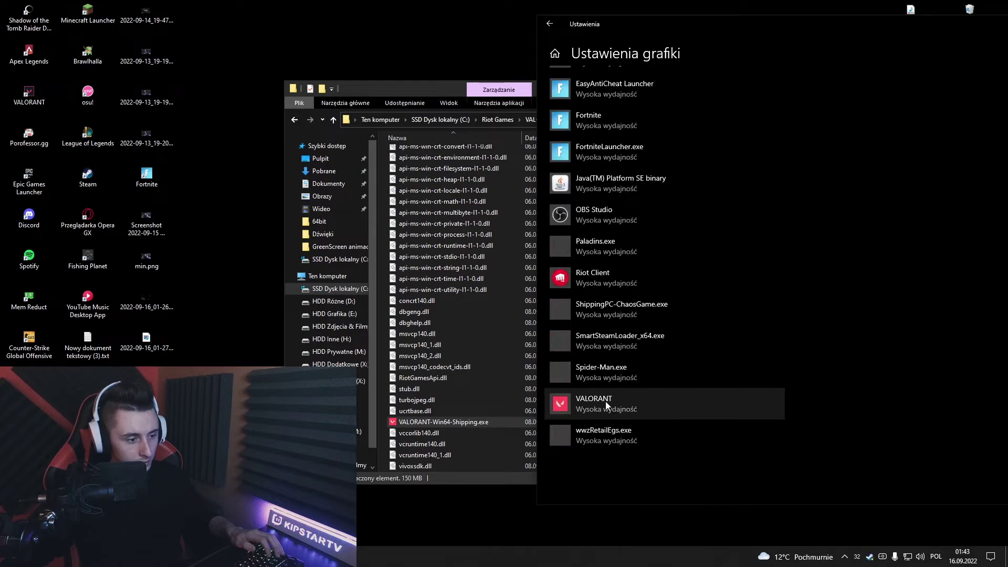
{"action": "left_click", "coordinate": [607, 402]}
{"action": "left_click", "coordinate": [699, 456]}
{"action": "left_click", "coordinate": [801, 321]}
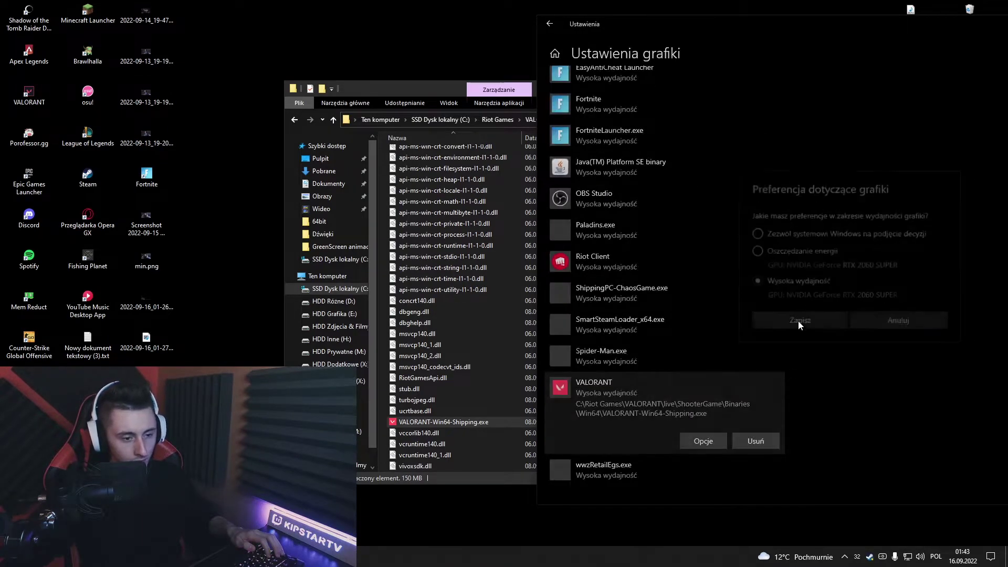
{"action": "key", "text": "alt+F4"}
{"action": "scroll", "coordinate": [593, 204], "scroll_direction": "up", "scroll_amount": 10}
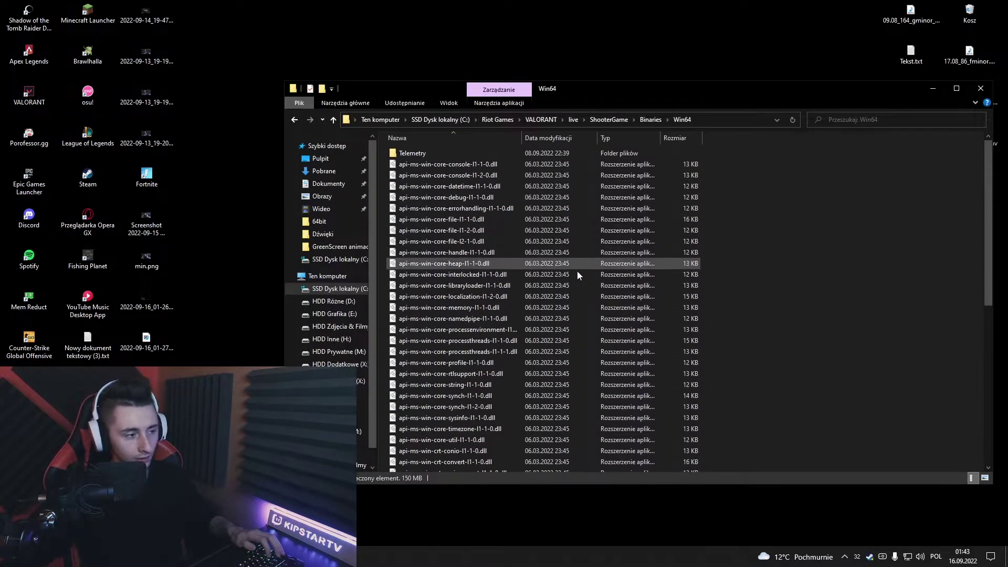
{"action": "left_click", "coordinate": [980, 88]}
- Undo the last file move on the desktop (Cofnij Przenieś)
{"action": "right_click", "coordinate": [447, 275]}
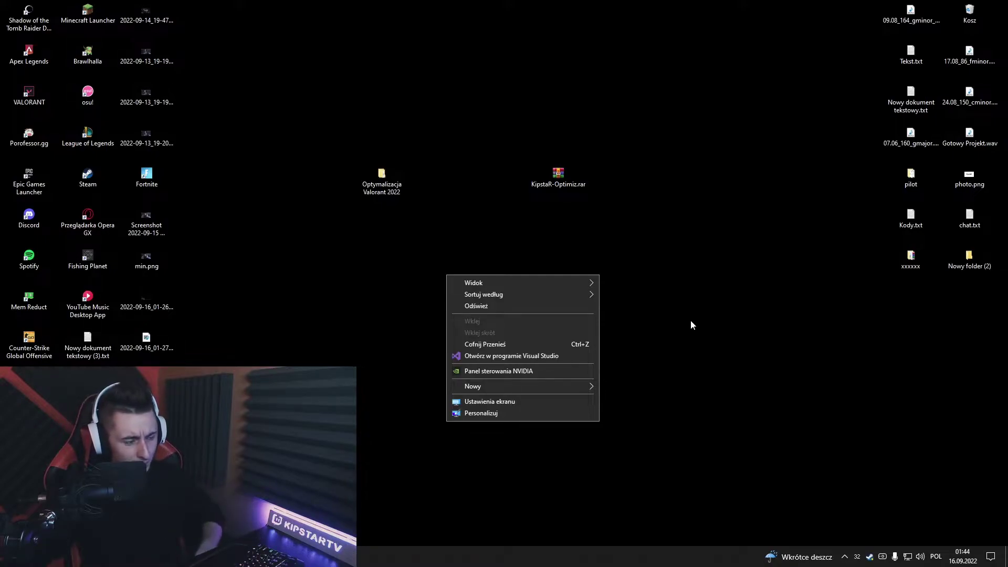
{"action": "left_click", "coordinate": [512, 344]}
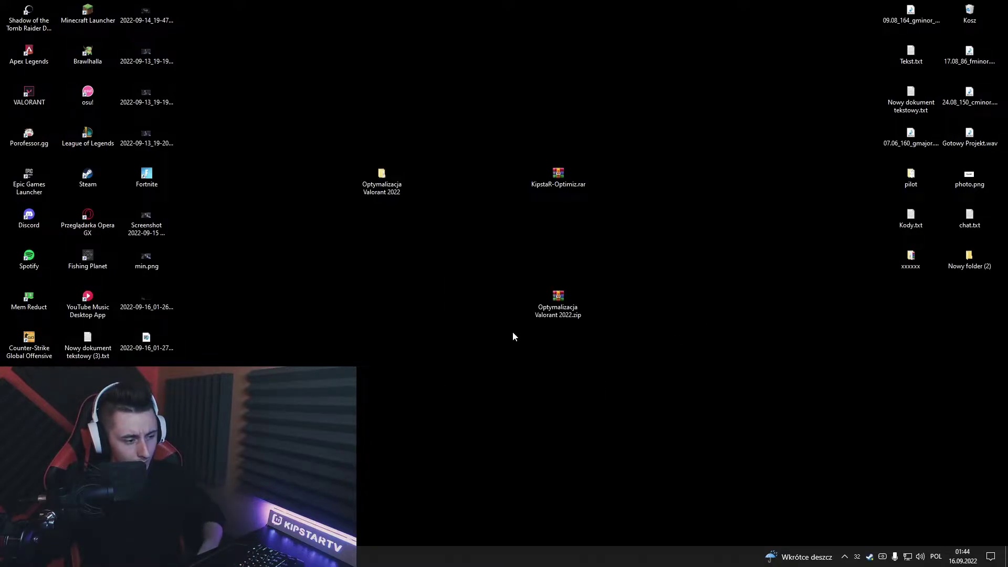
- Open the NVIDIA Control Panel (Panel sterowania NVIDIA) and move its window clear of the webcam area
{"action": "right_click", "coordinate": [491, 326]}
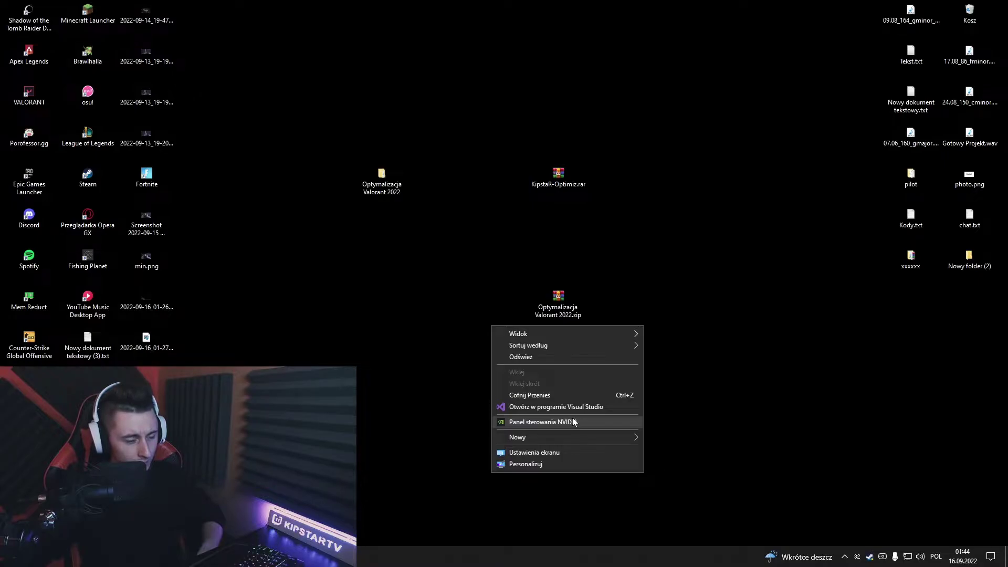
{"action": "left_click", "coordinate": [537, 421]}
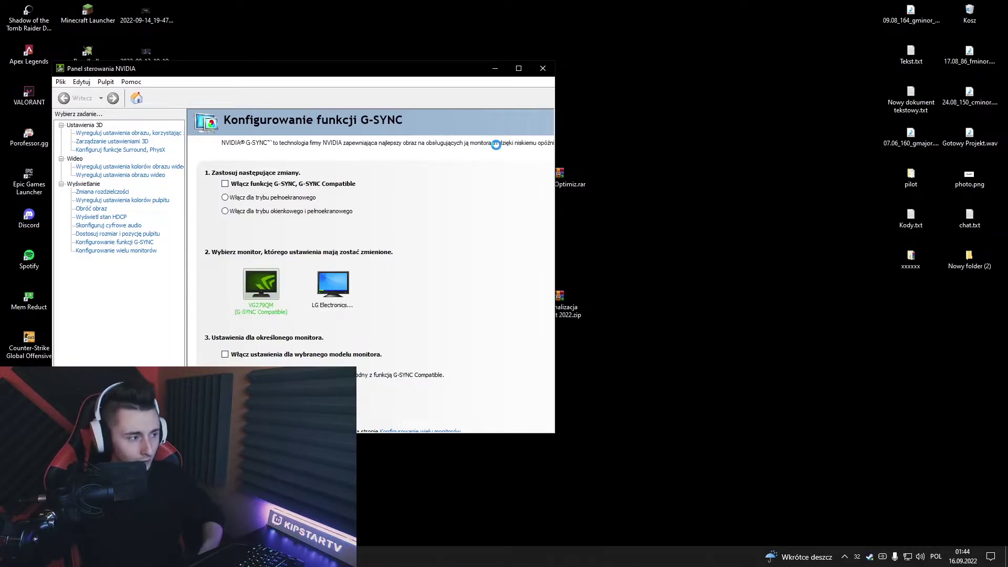
{"action": "left_click_drag", "start_coordinate": [270, 72], "coordinate": [593, 72]}
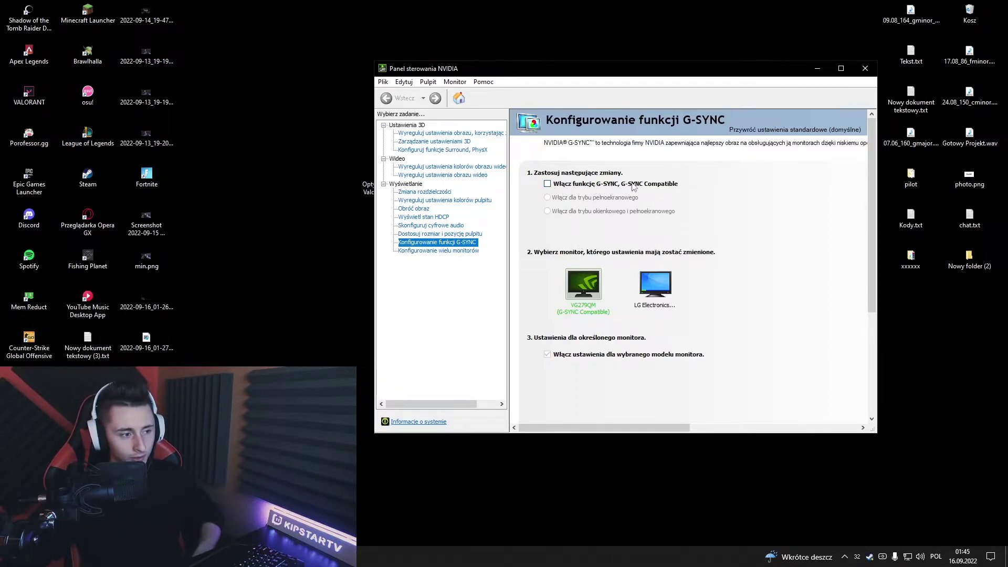
- Review the global 3D settings, including the choices for low latency mode (Tryb niskiego opóźnienia), without changing them
{"action": "left_click", "coordinate": [463, 144]}
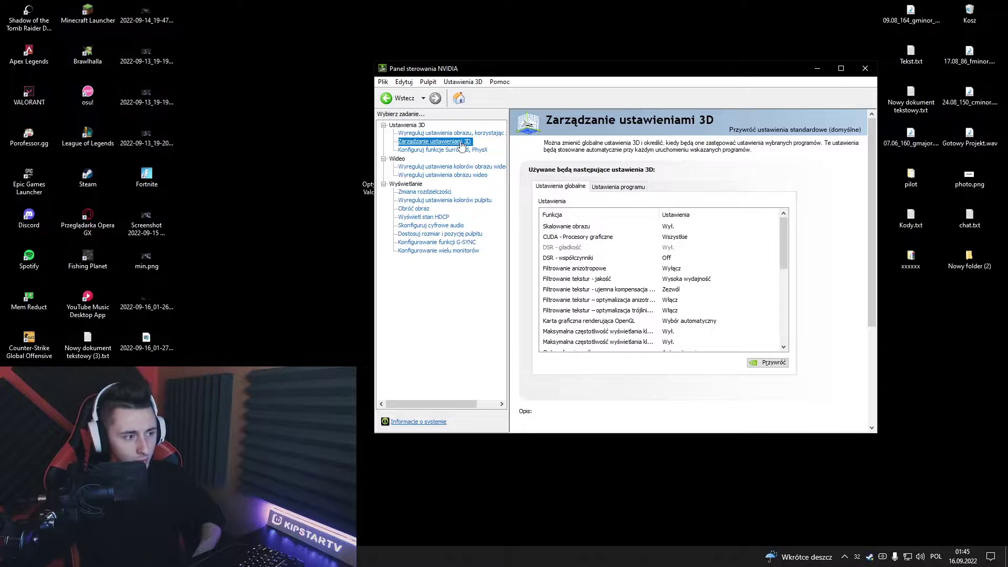
{"action": "mouse_move", "coordinate": [684, 282]}
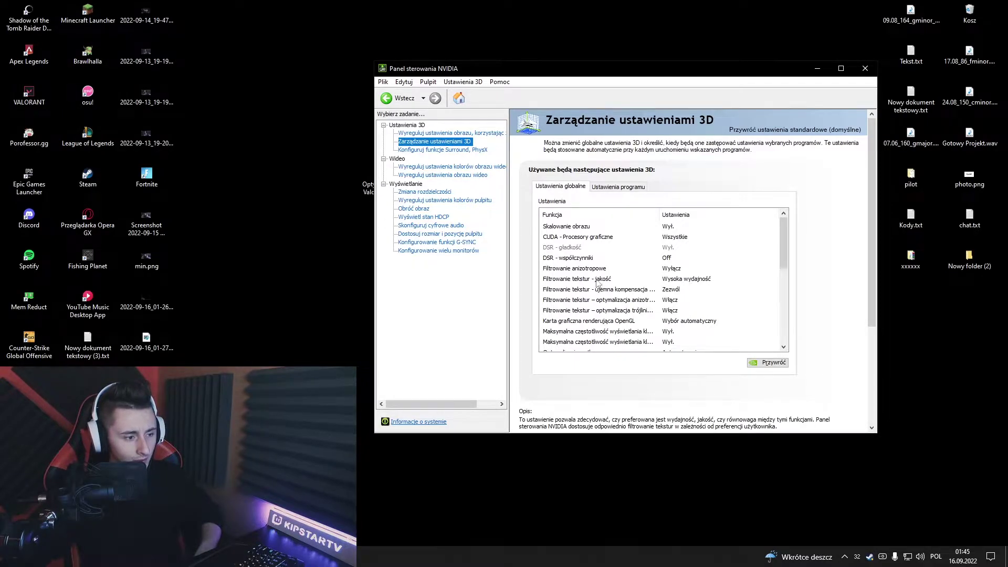
{"action": "scroll", "coordinate": [677, 294], "scroll_direction": "down", "scroll_amount": 3}
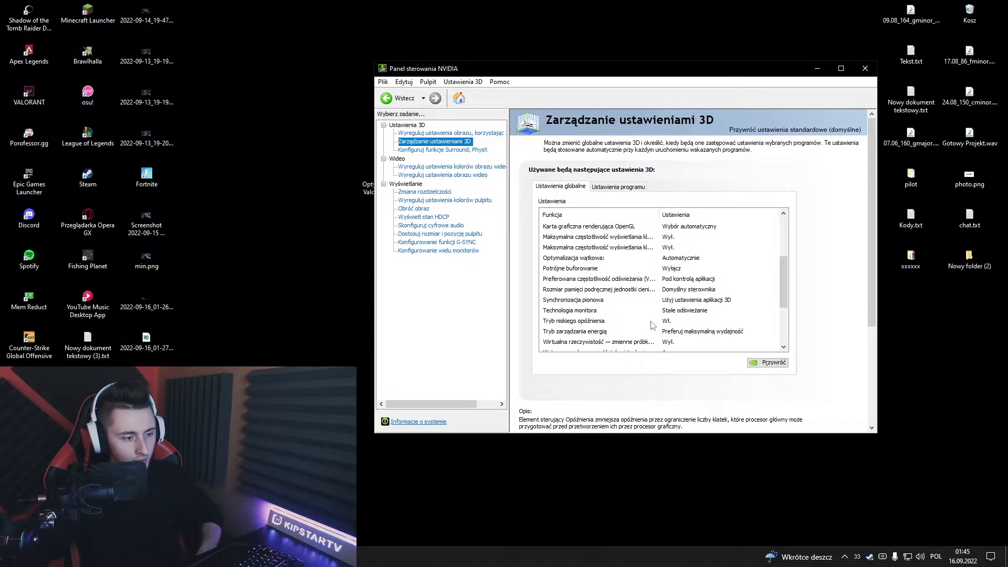
{"action": "scroll", "coordinate": [652, 322], "scroll_direction": "down", "scroll_amount": 1}
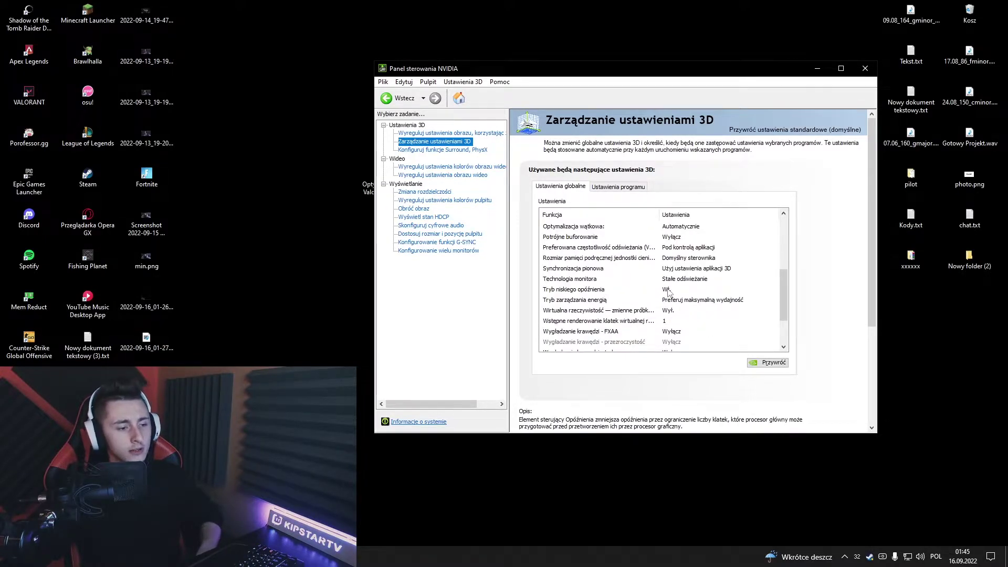
{"action": "left_click", "coordinate": [685, 297]}
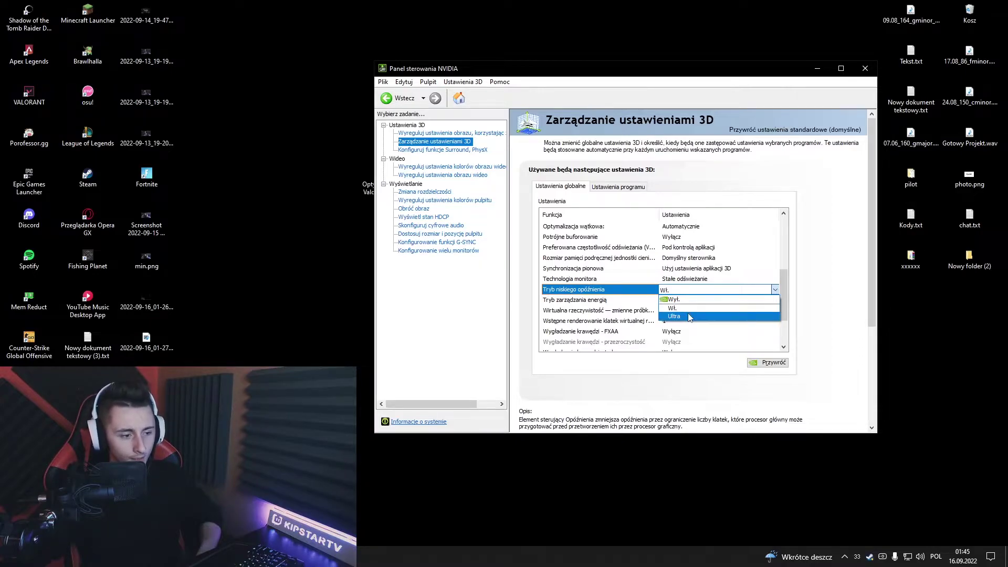
{"action": "left_click", "coordinate": [670, 281]}
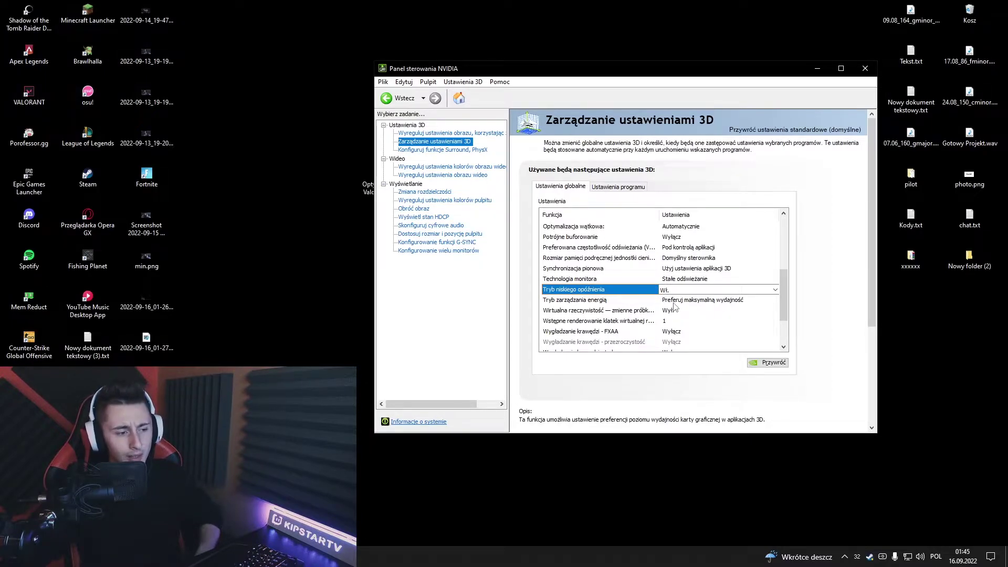
{"action": "scroll", "coordinate": [675, 307], "scroll_direction": "up", "scroll_amount": 2}
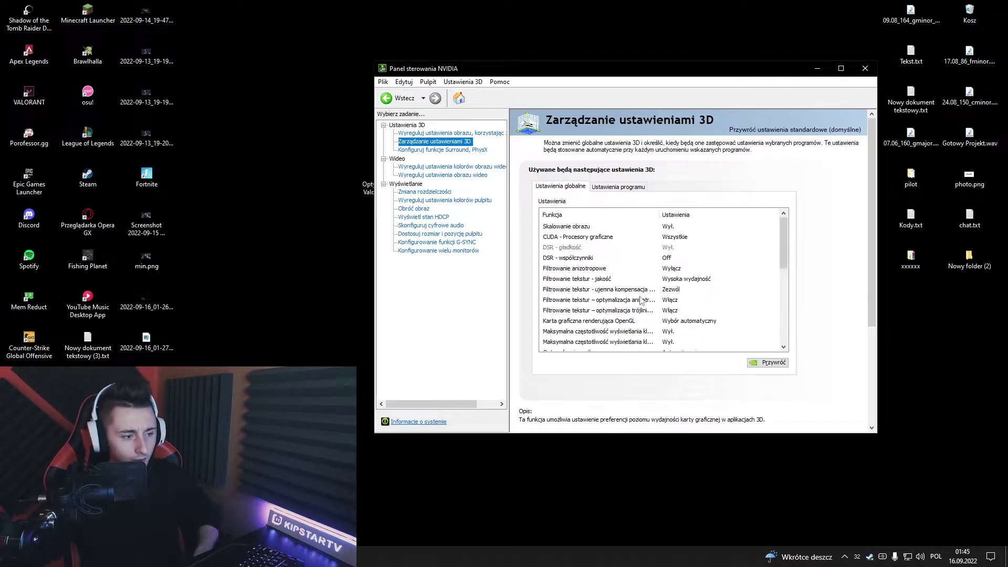
- Compare the per-program 3D settings for Apex Legends with the global ones, and close the NVIDIA Control Panel
{"action": "left_click", "coordinate": [605, 187]}
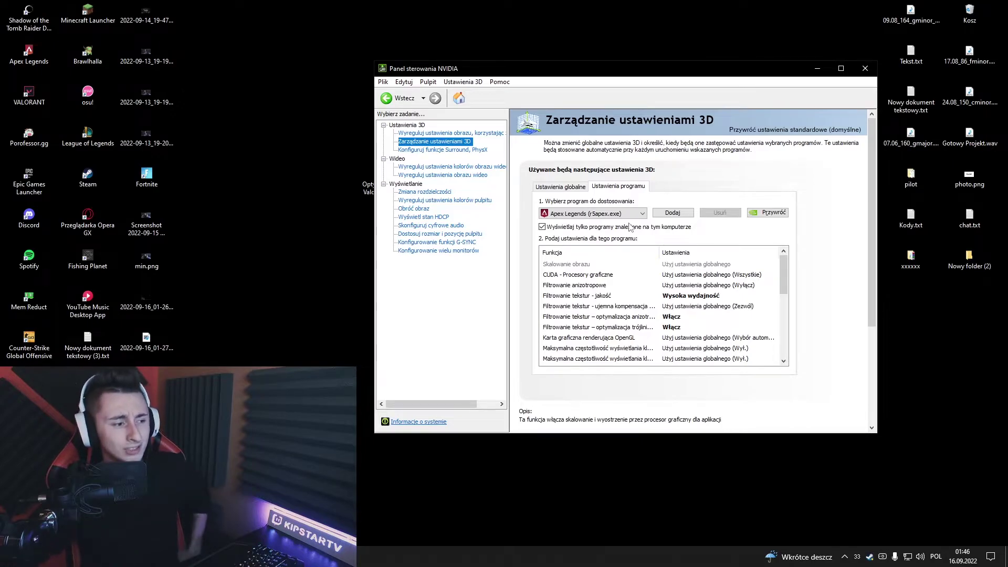
{"action": "key", "text": "ctrl+Tab"}
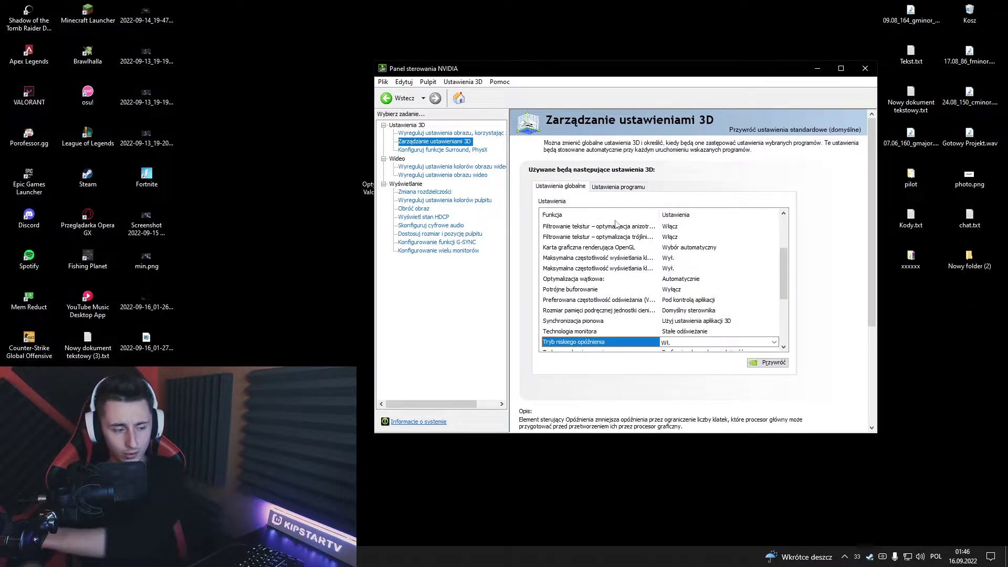
{"action": "left_click", "coordinate": [618, 188]}
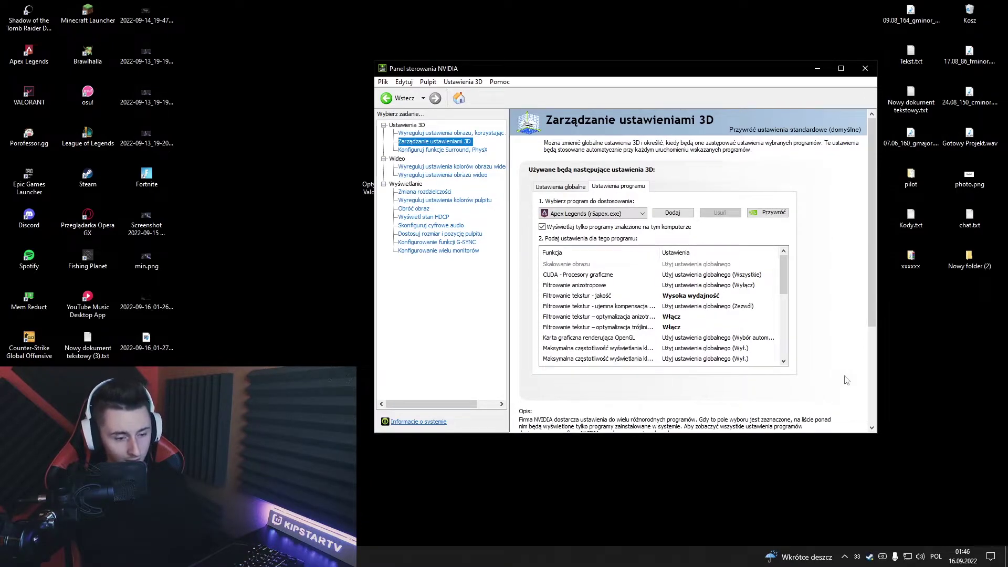
{"action": "left_click", "coordinate": [865, 68]}
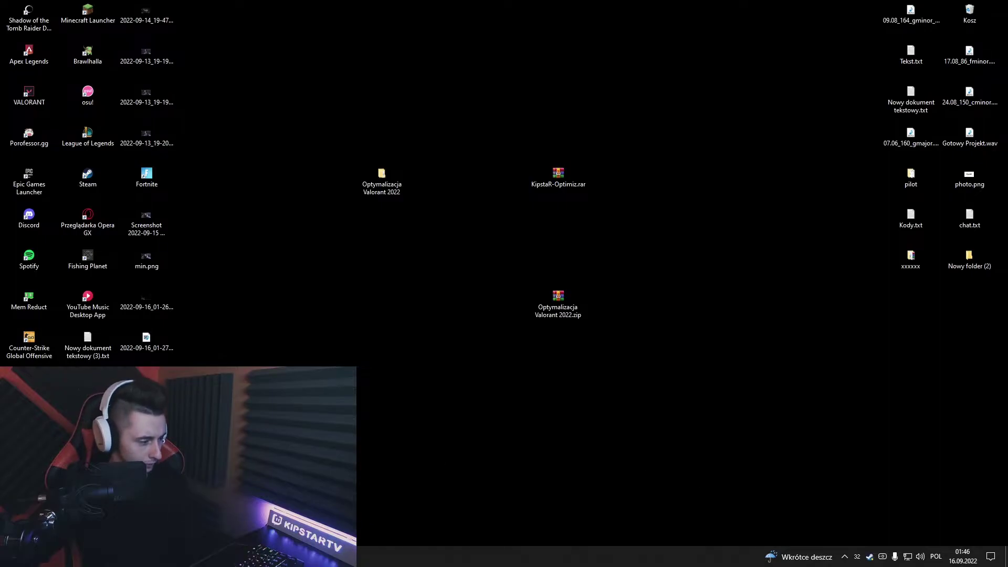
- Open Windows Settings, view the temporary files list (Pliki tymczasowe) in the System storage settings, and return to the Settings home page
{"action": "key", "text": "super"}
{"action": "type", "text": "ustawienia"}
{"action": "key", "text": "Return"}
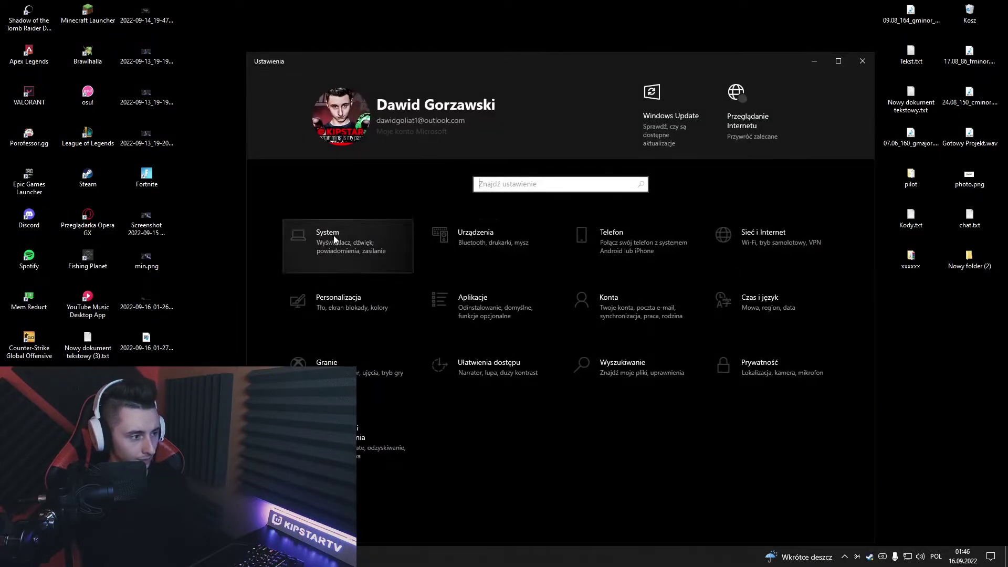
{"action": "left_click", "coordinate": [333, 235]}
{"action": "left_click", "coordinate": [525, 351]}
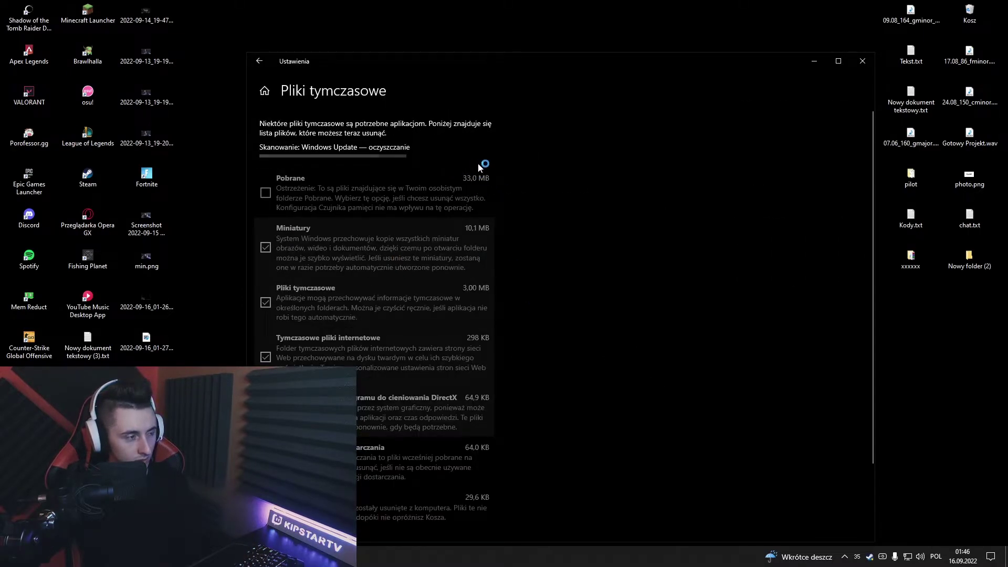
{"action": "key", "text": "alt+Left"}
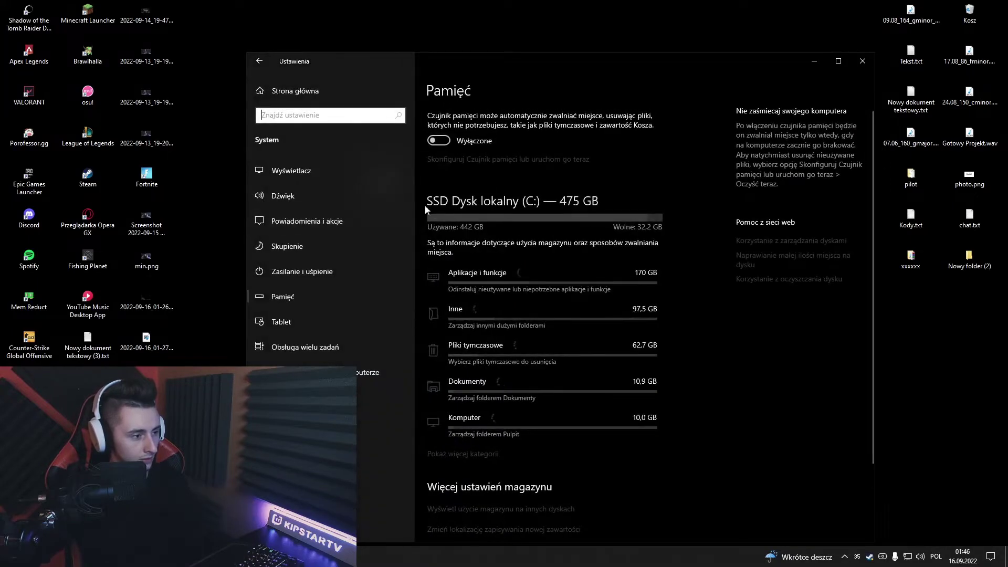
{"action": "key", "text": "alt+Left"}
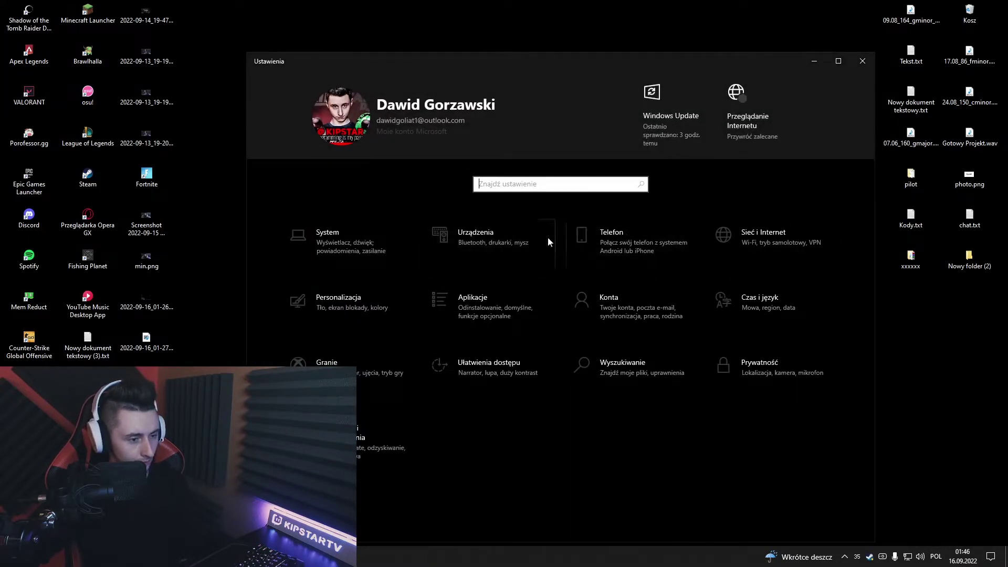
- Look through the Telefon, Sieć i Internet, Personalizacja and Aplikacje settings, including the offline maps page
{"action": "left_click", "coordinate": [594, 251]}
{"action": "key", "text": "alt+Left"}
{"action": "left_click", "coordinate": [759, 256]}
{"action": "key", "text": "alt+Left"}
{"action": "left_click", "coordinate": [377, 298]}
{"action": "key", "text": "alt+Left"}
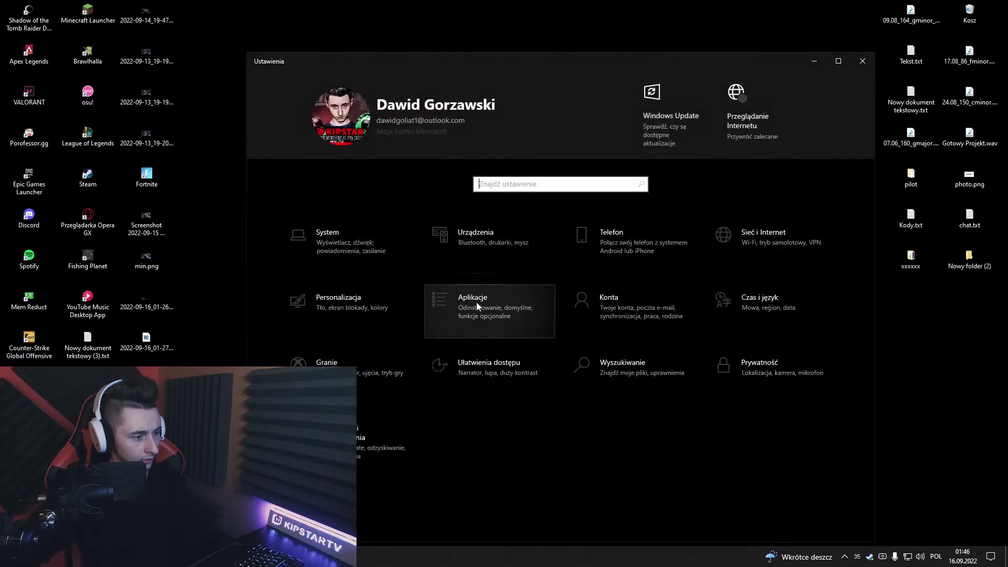
{"action": "left_click", "coordinate": [474, 302]}
{"action": "left_click", "coordinate": [293, 221]}
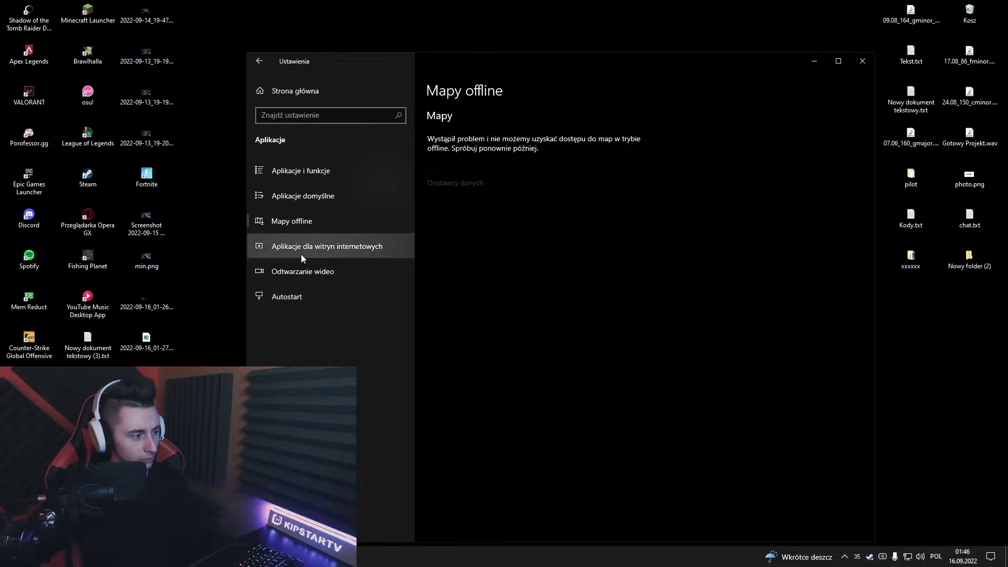
{"action": "key", "text": "alt+Left"}
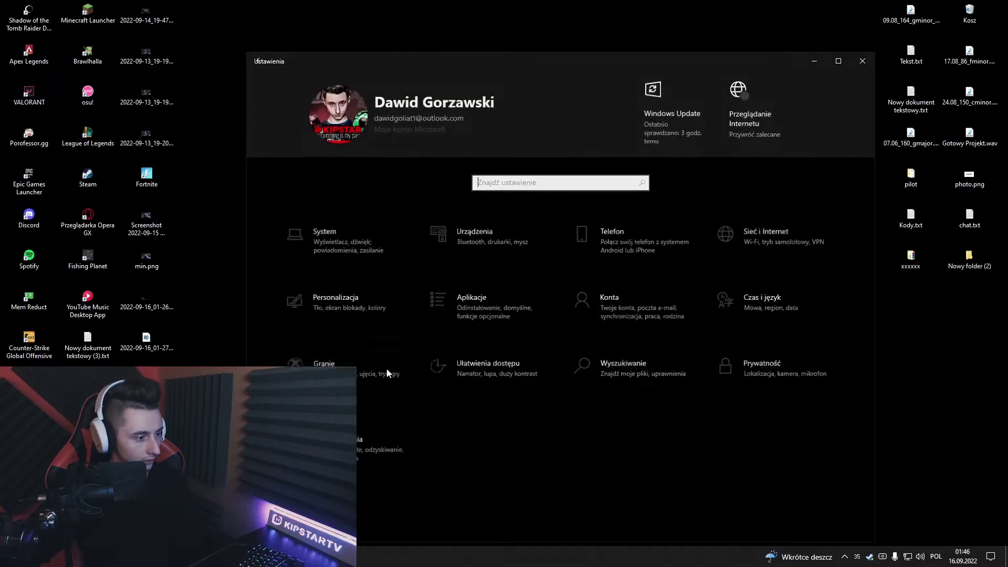
- Check the Xbox Game Bar and game mode (Tryb gry) pages, and glance at the Ułatwienia dostępu and Wyszukiwanie settings
{"action": "left_click", "coordinate": [386, 371]}
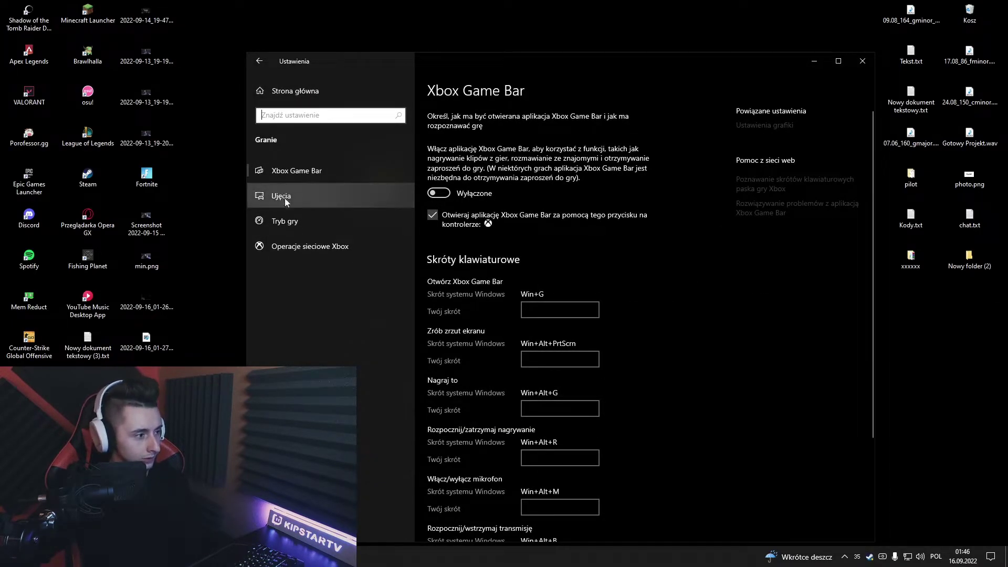
{"action": "left_click", "coordinate": [284, 221]}
{"action": "key", "text": "alt+Left"}
{"action": "key", "text": "alt+Left"}
{"action": "left_click", "coordinate": [502, 386]}
{"action": "key", "text": "alt+Left"}
{"action": "left_click", "coordinate": [635, 357]}
{"action": "key", "text": "alt+Left"}
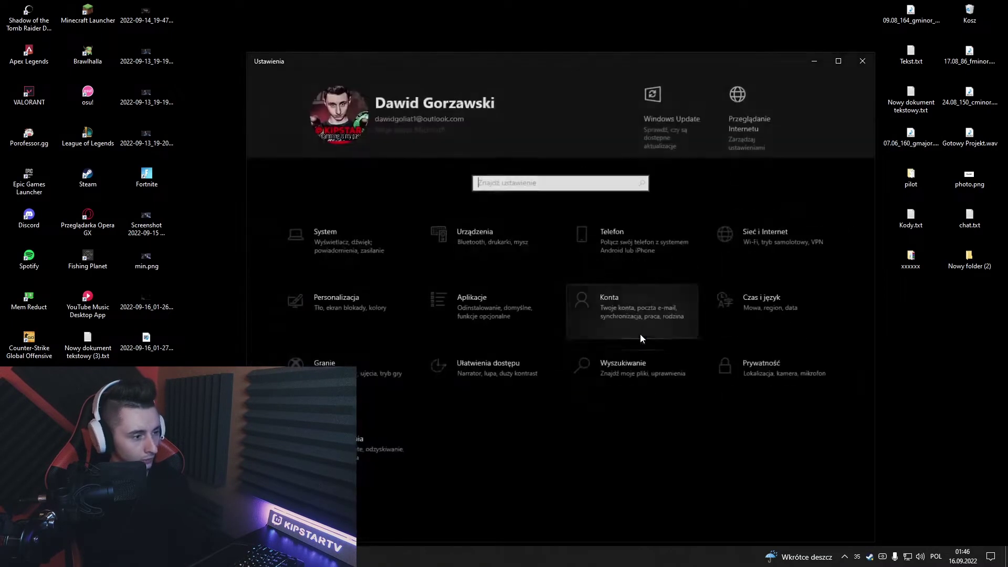
- Examine the general privacy options and the app permissions list under Prywatność, and open the Windows Update page
{"action": "left_click", "coordinate": [730, 371]}
{"action": "scroll", "coordinate": [282, 235], "scroll_direction": "down", "scroll_amount": 3}
{"action": "scroll", "coordinate": [294, 263], "scroll_direction": "up", "scroll_amount": 3}
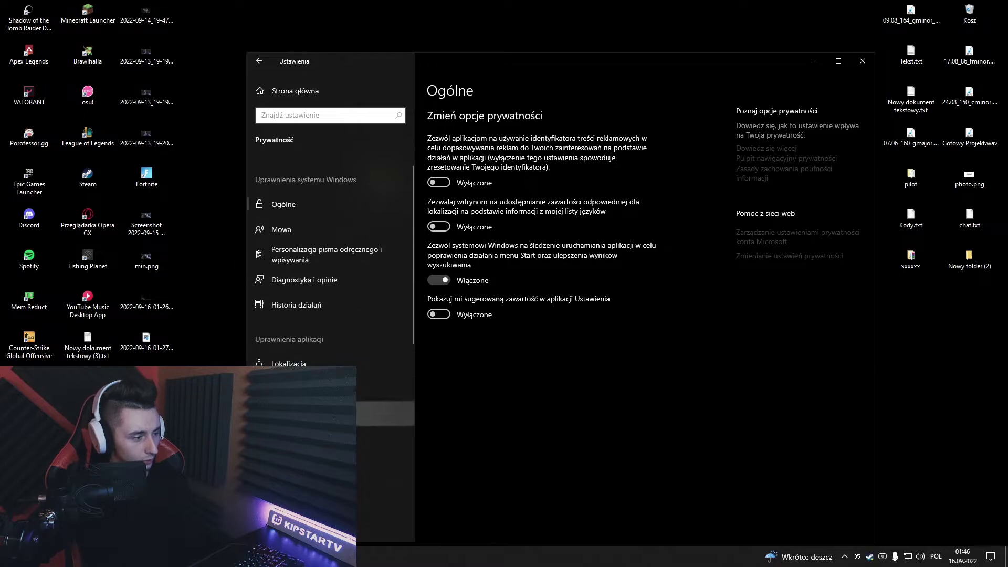
{"action": "scroll", "coordinate": [309, 325], "scroll_direction": "down", "scroll_amount": 4}
{"action": "scroll", "coordinate": [313, 346], "scroll_direction": "down", "scroll_amount": 3}
{"action": "scroll", "coordinate": [320, 336], "scroll_direction": "up", "scroll_amount": 8}
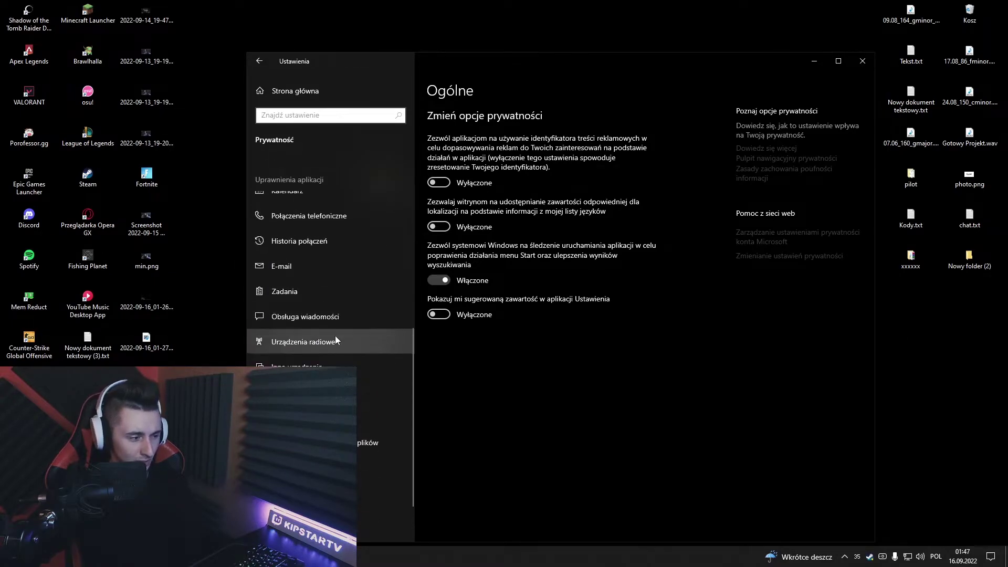
{"action": "key", "text": "alt+Left"}
{"action": "left_click", "coordinate": [371, 418]}
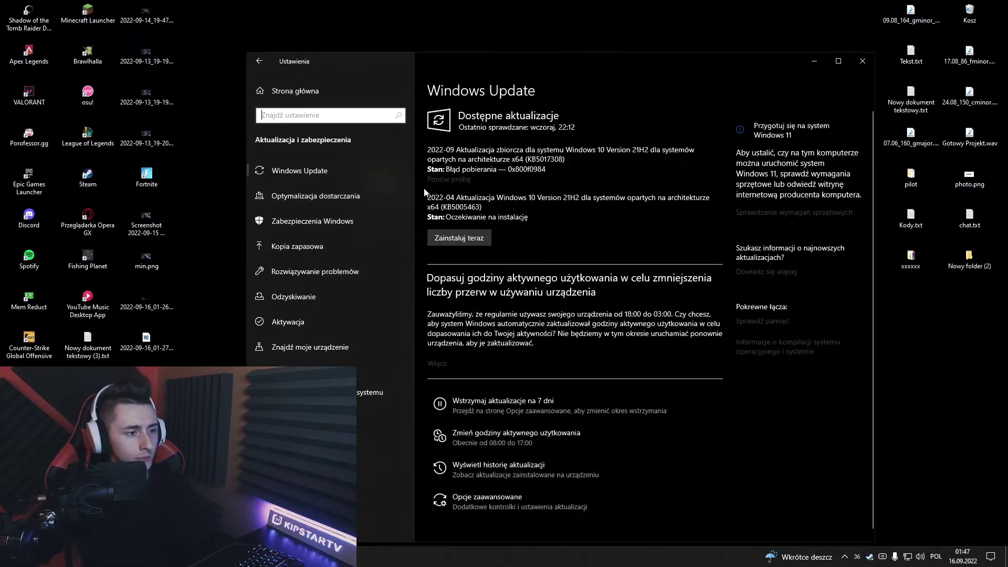
- View the delivery optimization settings (Optymalizacja dostarczania) and close Windows Settings
{"action": "left_click_drag", "start_coordinate": [526, 70], "coordinate": [545, 49]}
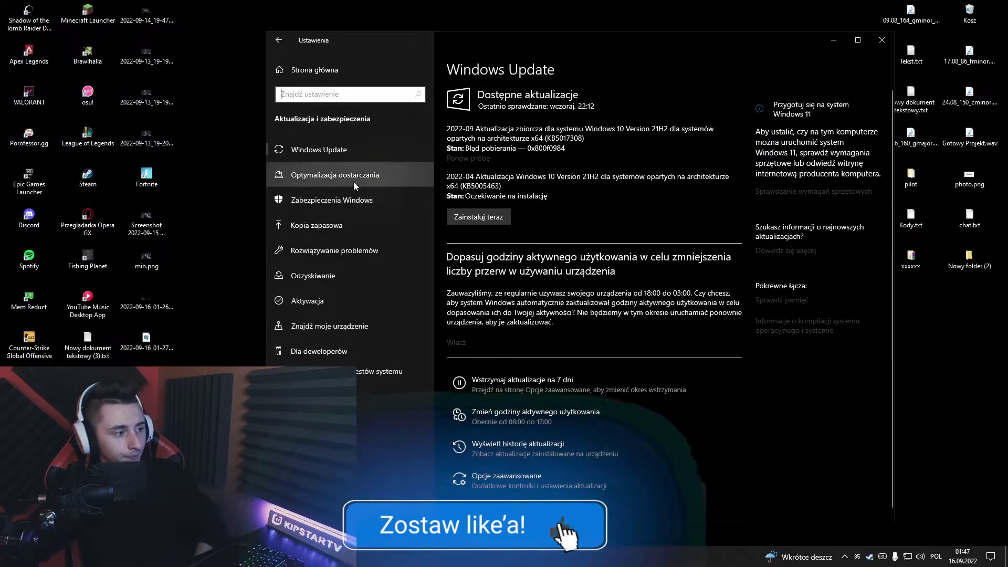
{"action": "left_click", "coordinate": [354, 182]}
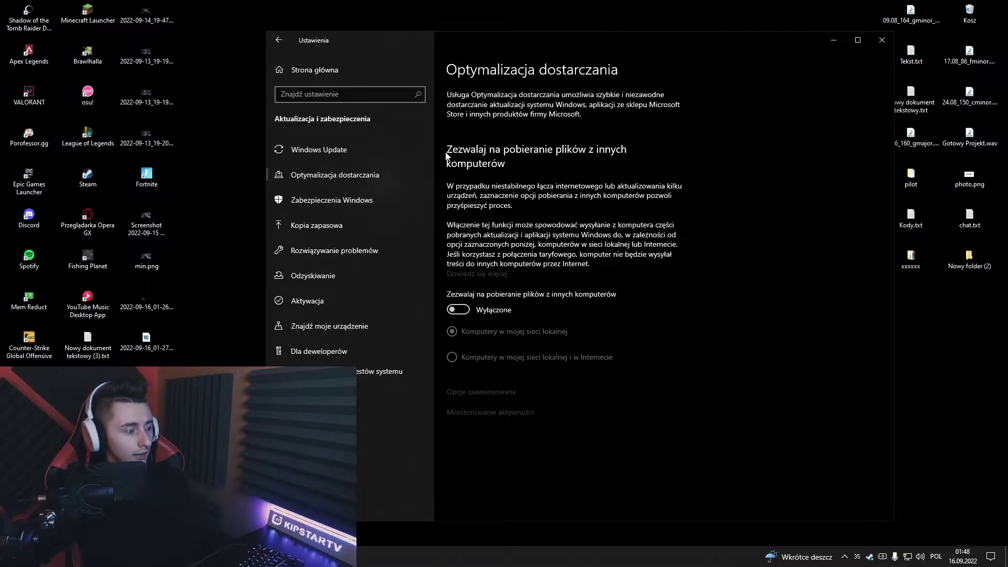
{"action": "left_click", "coordinate": [882, 40]}
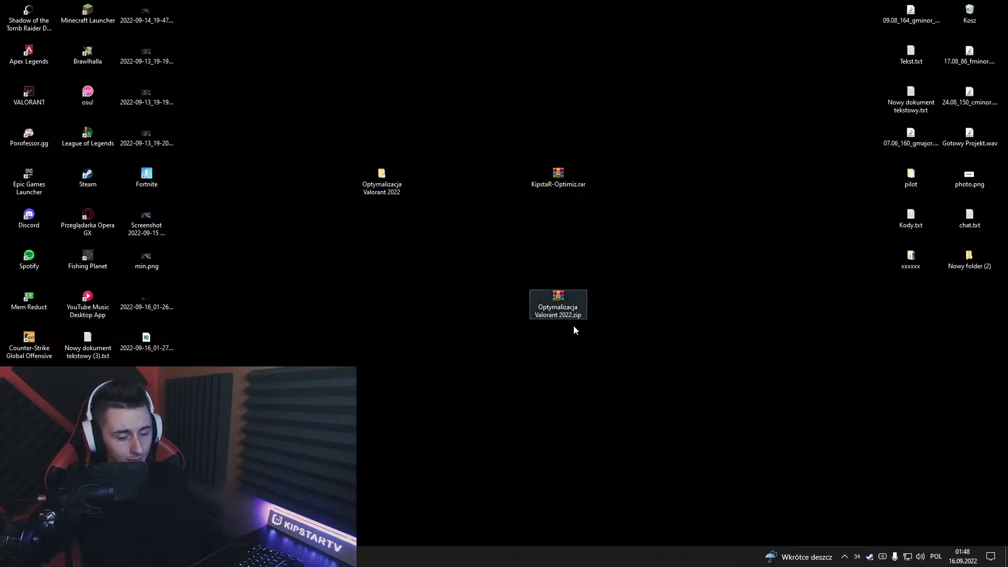
- Switch to the Opera GX browser and search the web for "cloudflare dns 1.1.1.2" in a new tab
{"action": "key", "text": "alt+Tab"}
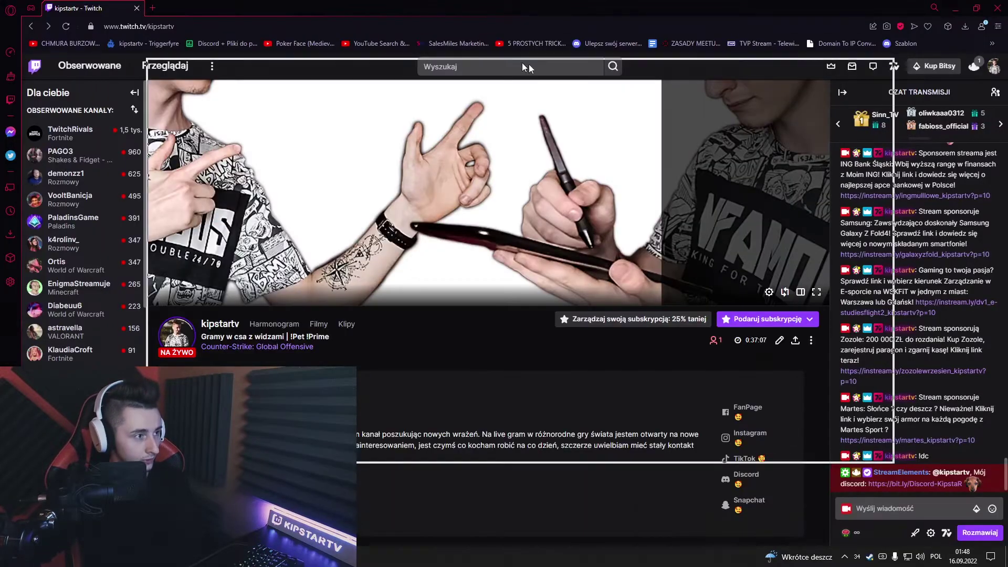
{"action": "left_click_drag", "start_coordinate": [368, 8], "coordinate": [324, 82]}
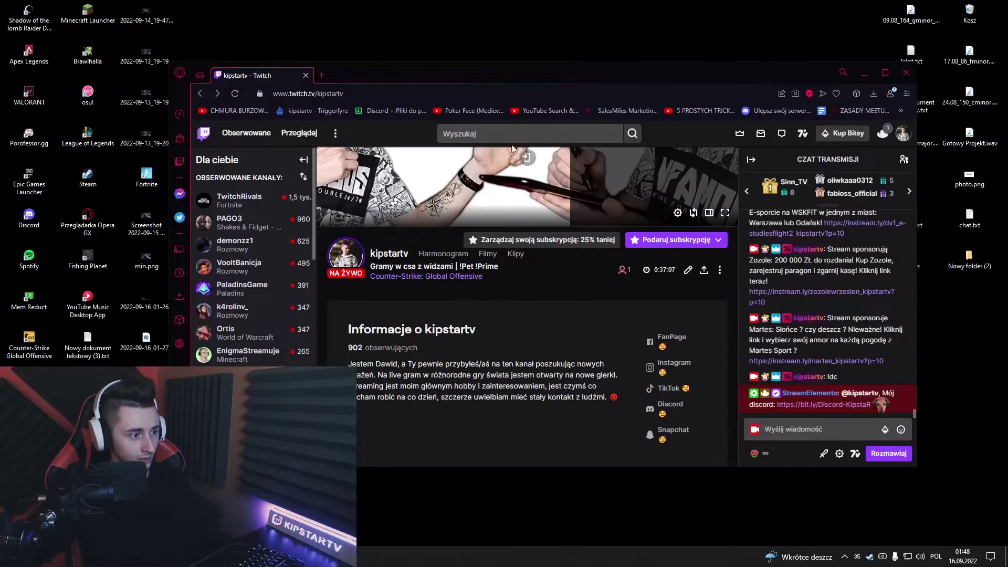
{"action": "left_click", "coordinate": [322, 76]}
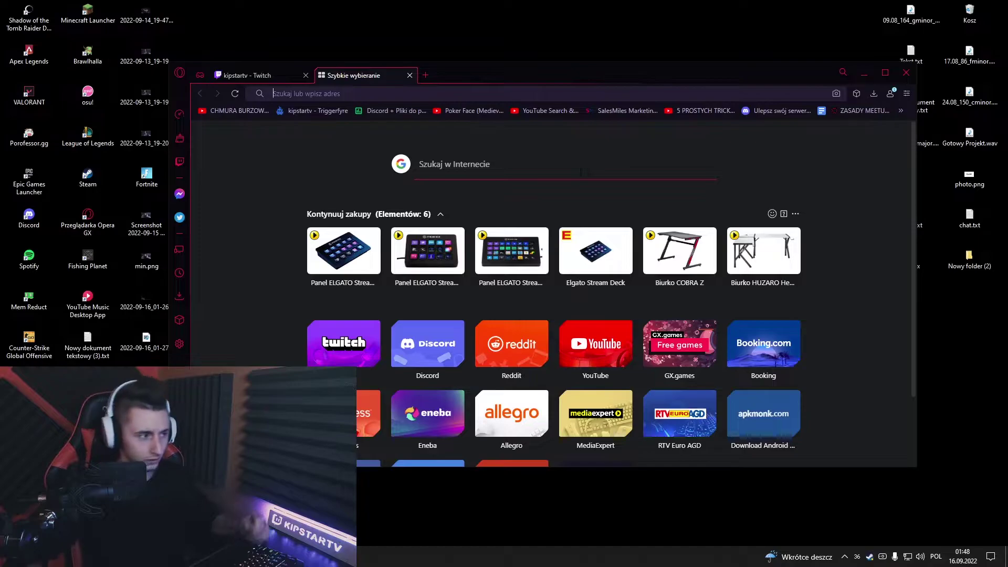
{"action": "type", "text": "cloudf"}
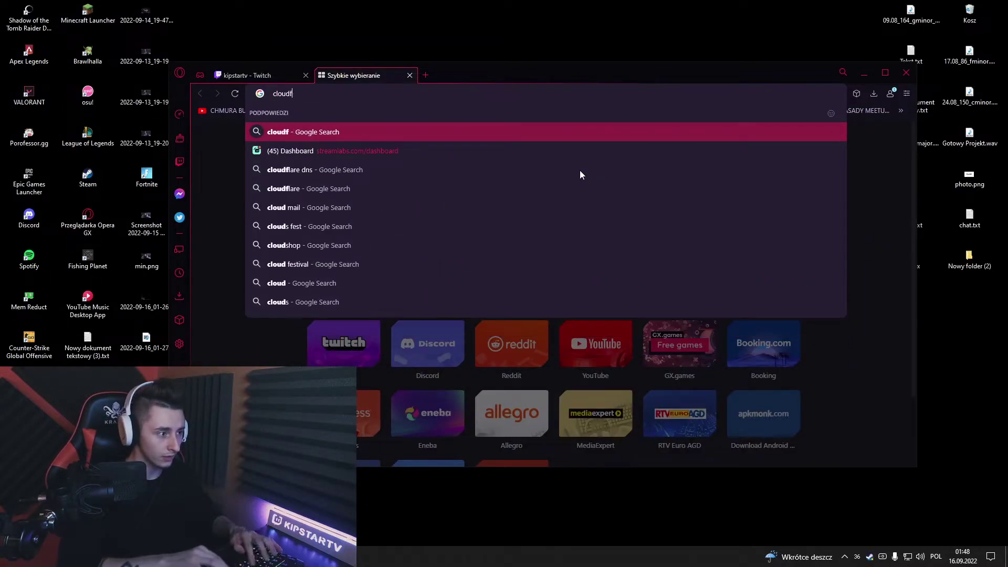
{"action": "type", "text": "lare dns 1.1.1.2"}
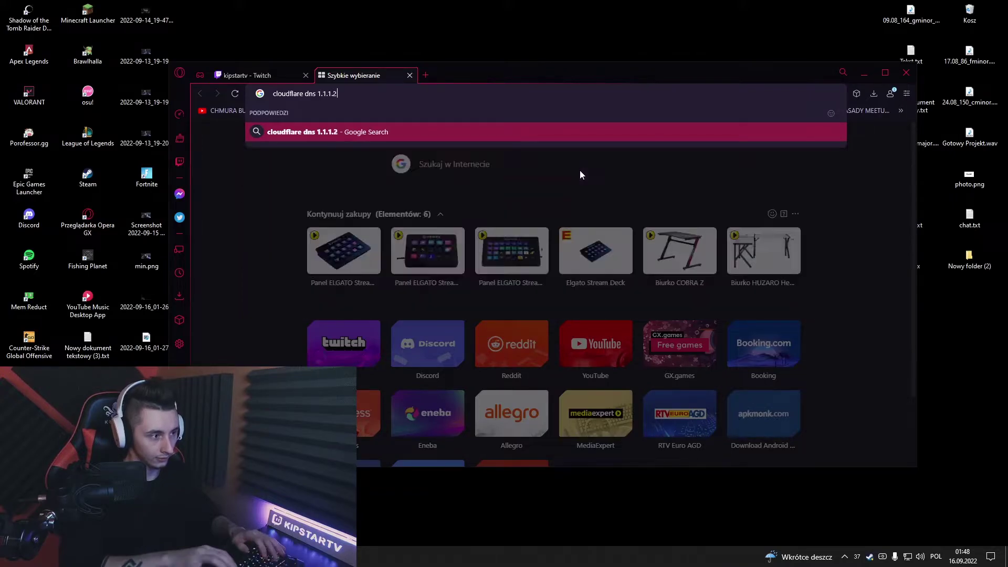
{"action": "key", "text": "Return"}
- Look through the Cloudflare Community results on 1.1.1.2 and 1.0.0.2, opening them in separate tabs, and return to the search results
{"action": "left_click", "coordinate": [420, 306]}
{"action": "double_click", "coordinate": [594, 78]}
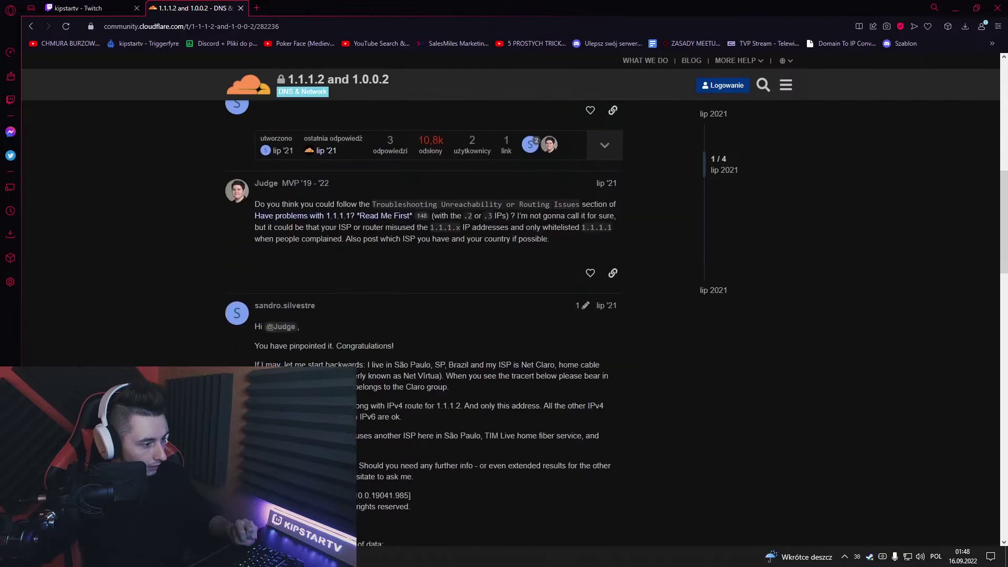
{"action": "key", "text": "alt+Left"}
{"action": "middle_click", "coordinate": [268, 317]}
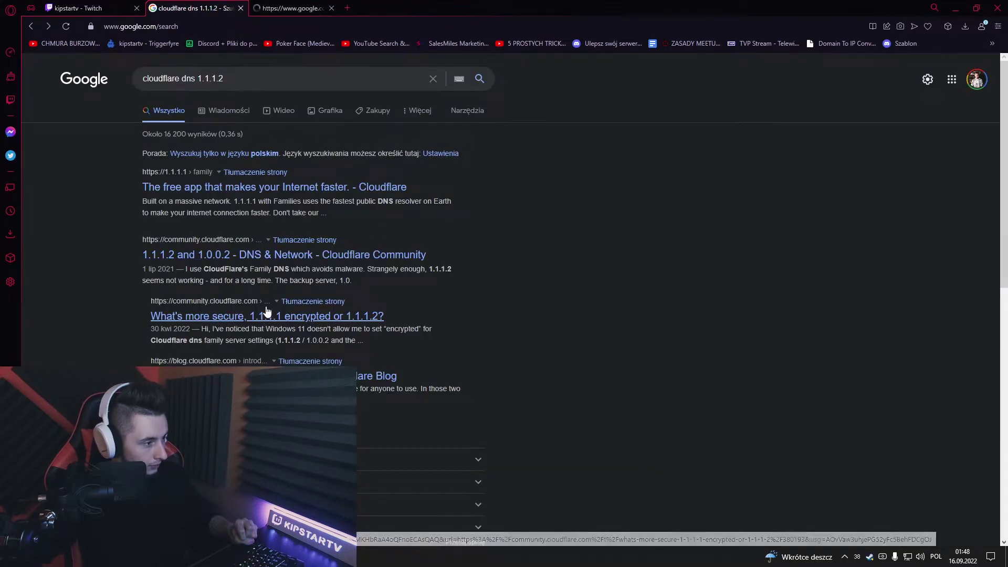
{"action": "middle_click", "coordinate": [268, 254]}
{"action": "key", "text": "ctrl+Tab"}
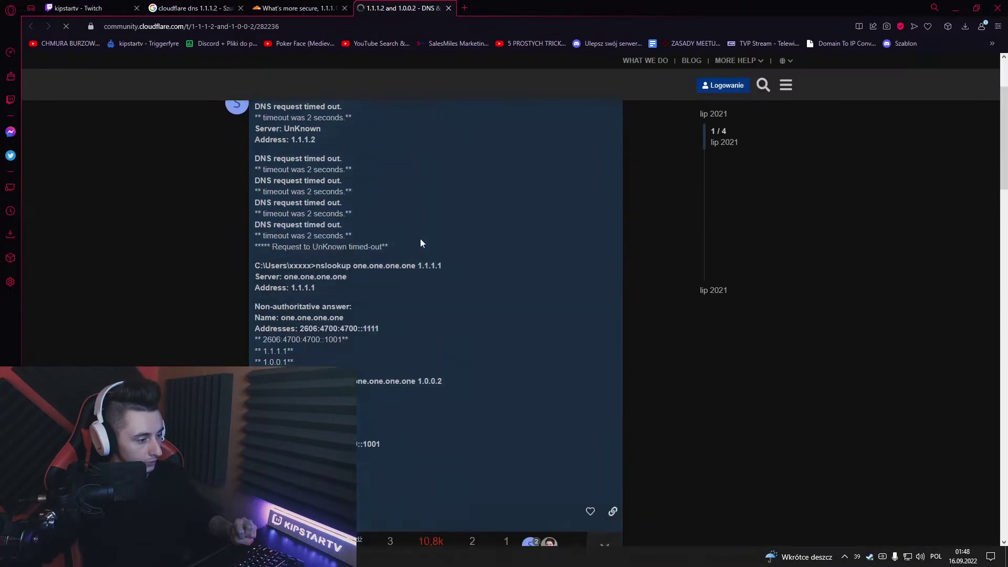
{"action": "scroll", "coordinate": [319, 263], "scroll_direction": "down", "scroll_amount": 5}
{"action": "scroll", "coordinate": [326, 275], "scroll_direction": "down", "scroll_amount": 5}
{"action": "key", "text": "ctrl+shift+Tab"}
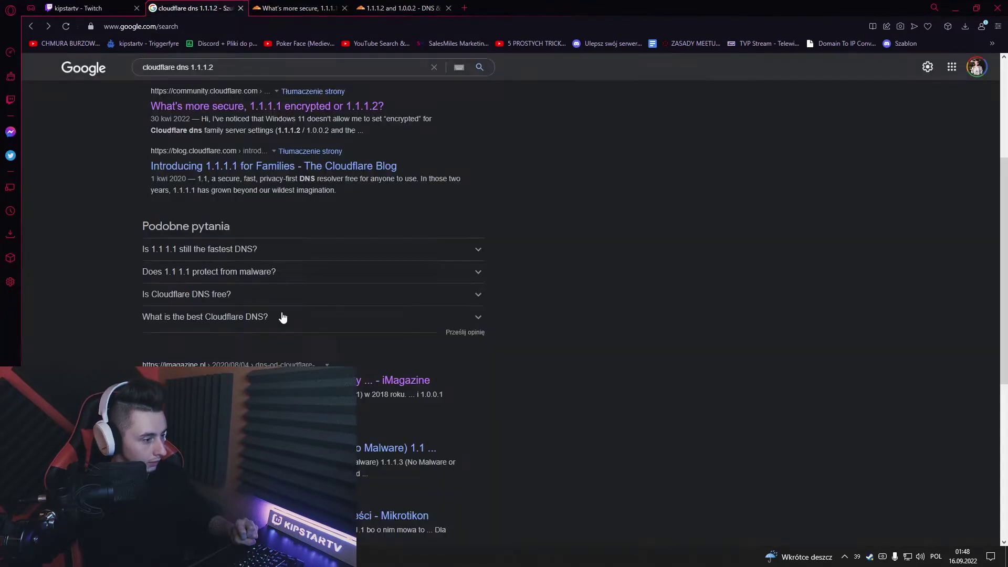
- Open the Ausdroid article and the Spiceworks discussion on Cloudflare 1.1.1.2 and 1.1.1.3, and read the Spiceworks posts
{"action": "middle_click", "coordinate": [315, 447]}
{"action": "scroll", "coordinate": [315, 447], "scroll_direction": "down", "scroll_amount": 4}
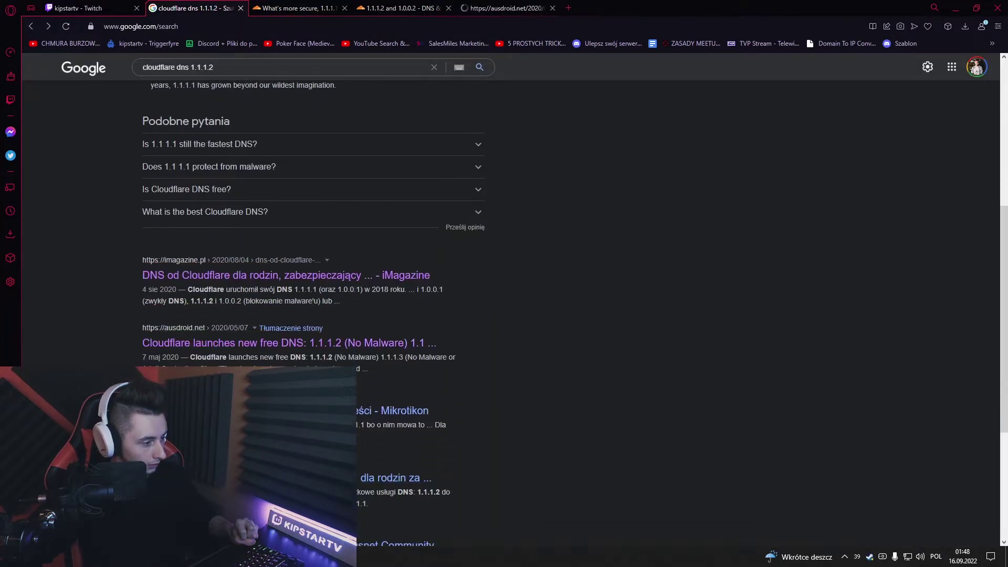
{"action": "left_click", "coordinate": [389, 509], "text": "ctrl+shift"}
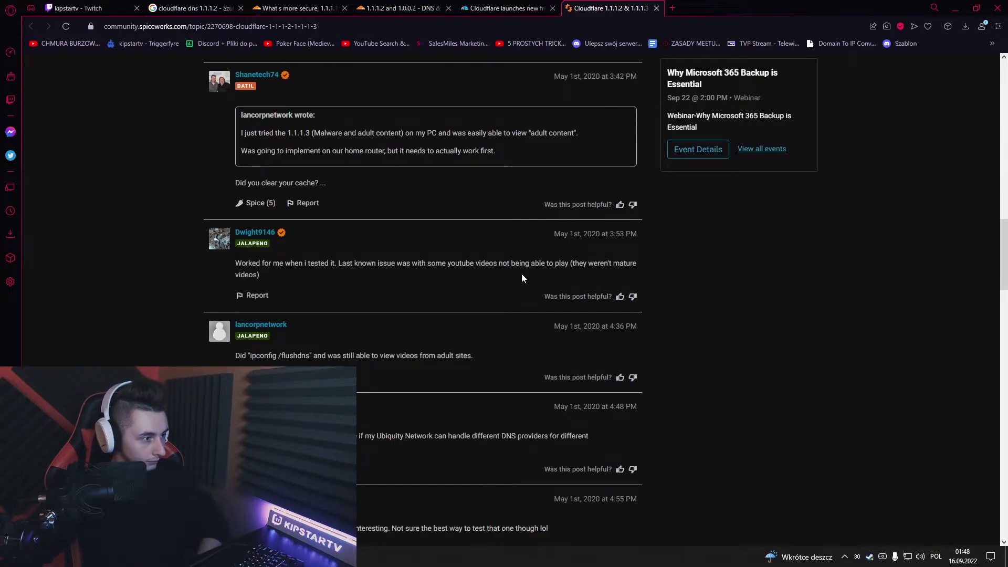
{"action": "scroll", "coordinate": [522, 273], "scroll_direction": "up", "scroll_amount": 4}
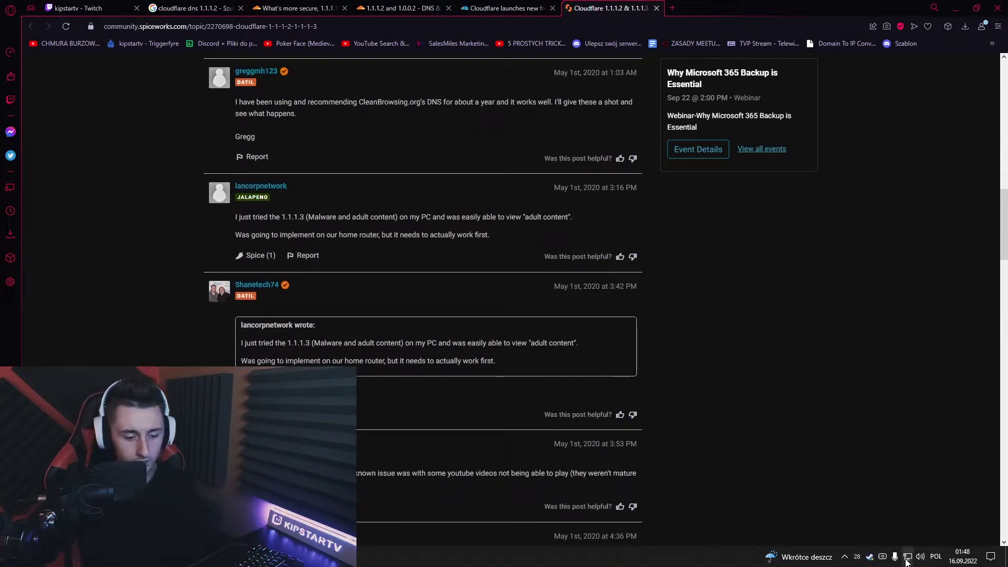
- Open the Windows network settings, go to the adapter options, and open the Ethernet connection's properties
{"action": "right_click", "coordinate": [906, 559]}
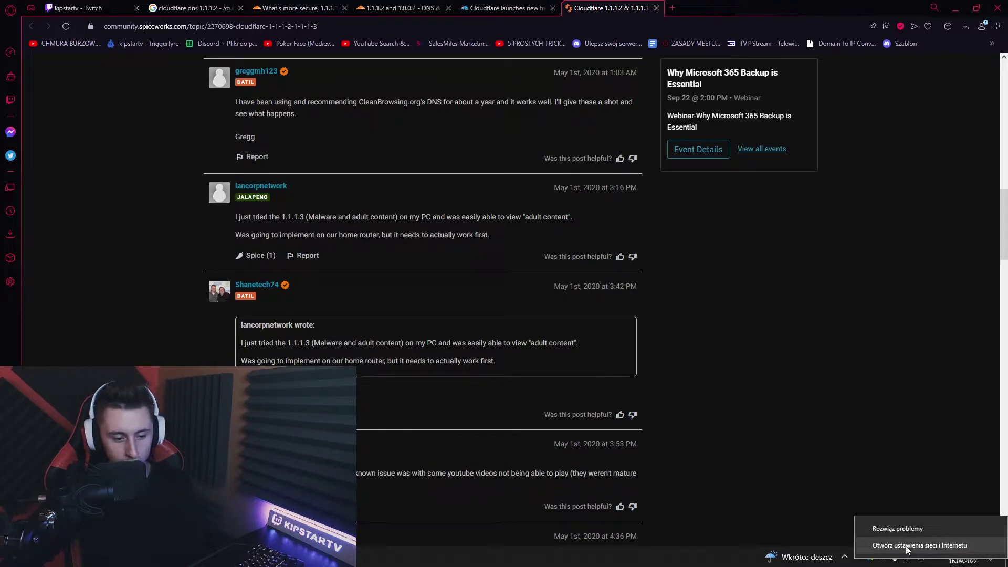
{"action": "left_click", "coordinate": [908, 546]}
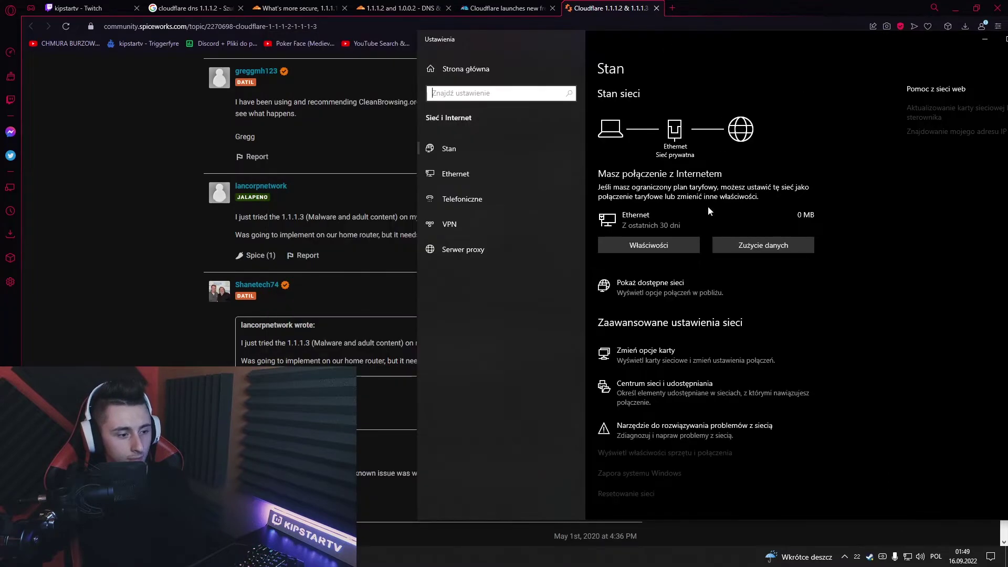
{"action": "left_click", "coordinate": [647, 353]}
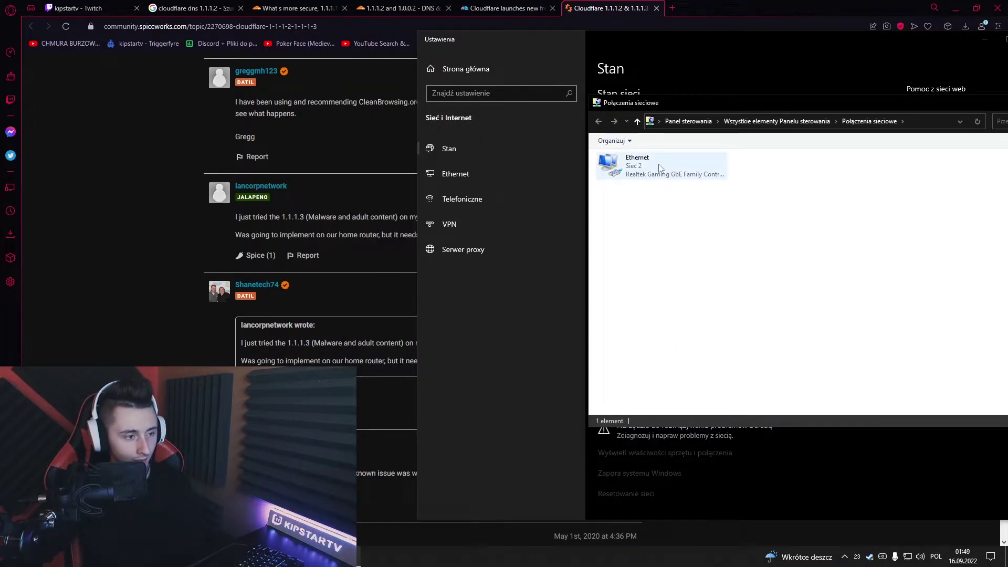
{"action": "double_click", "coordinate": [661, 168]}
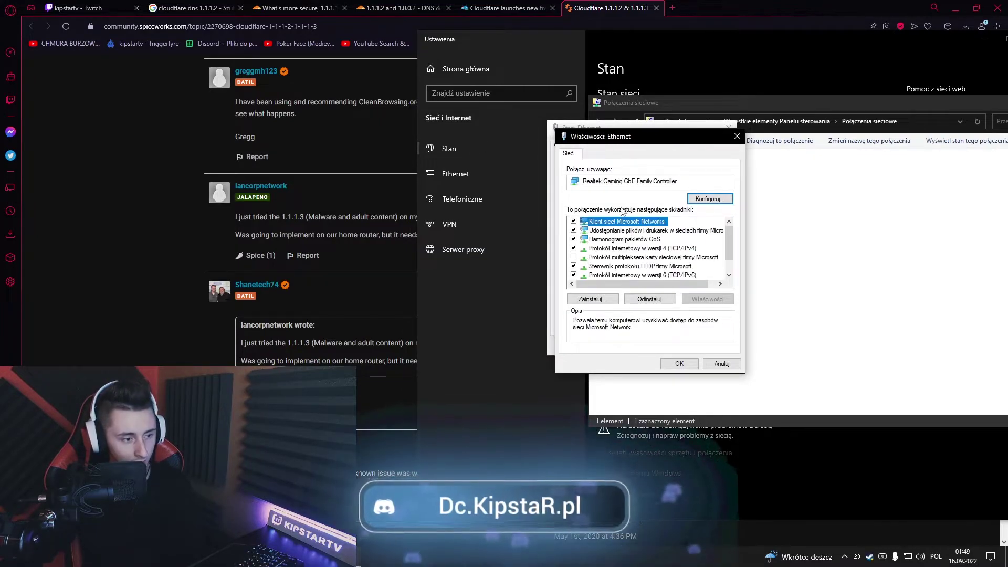
- Check the Szybkość i dupleks options in the Realtek adapter's advanced properties, cancel, and close the Ethernet status window
{"action": "left_click", "coordinate": [706, 198]}
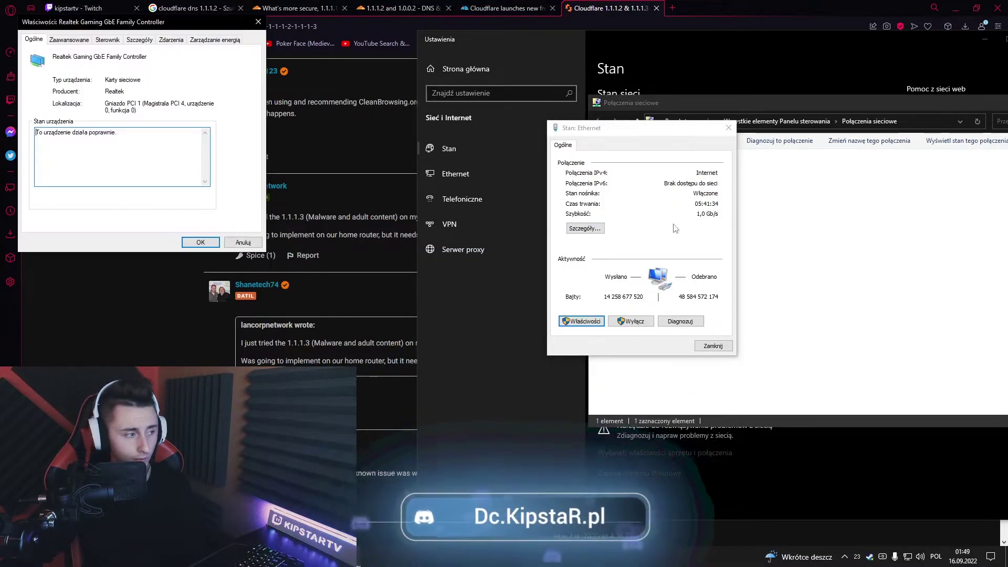
{"action": "left_click", "coordinate": [692, 125]}
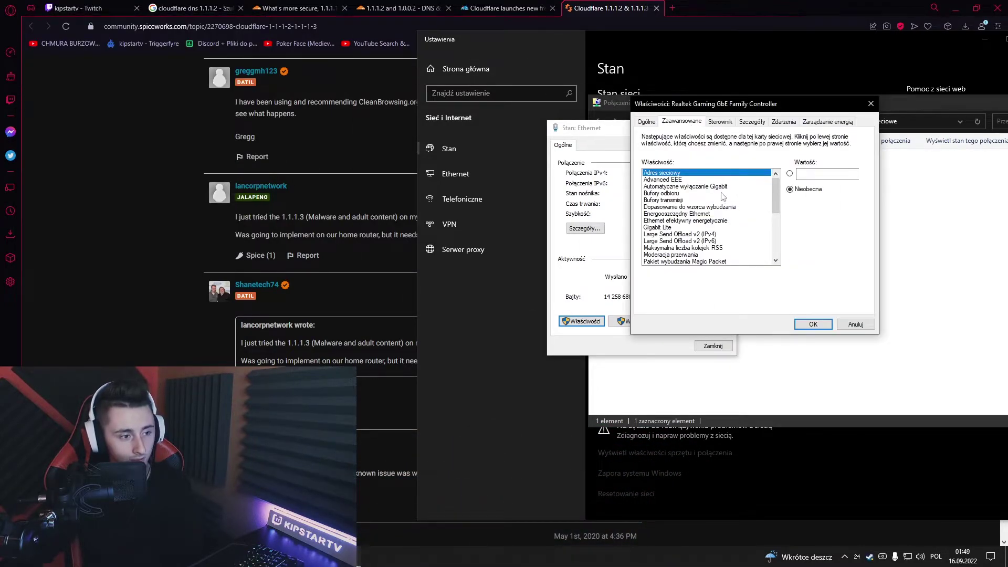
{"action": "scroll", "coordinate": [720, 210], "scroll_direction": "down", "scroll_amount": 3}
{"action": "scroll", "coordinate": [671, 210], "scroll_direction": "down", "scroll_amount": 3}
{"action": "left_click", "coordinate": [670, 234]}
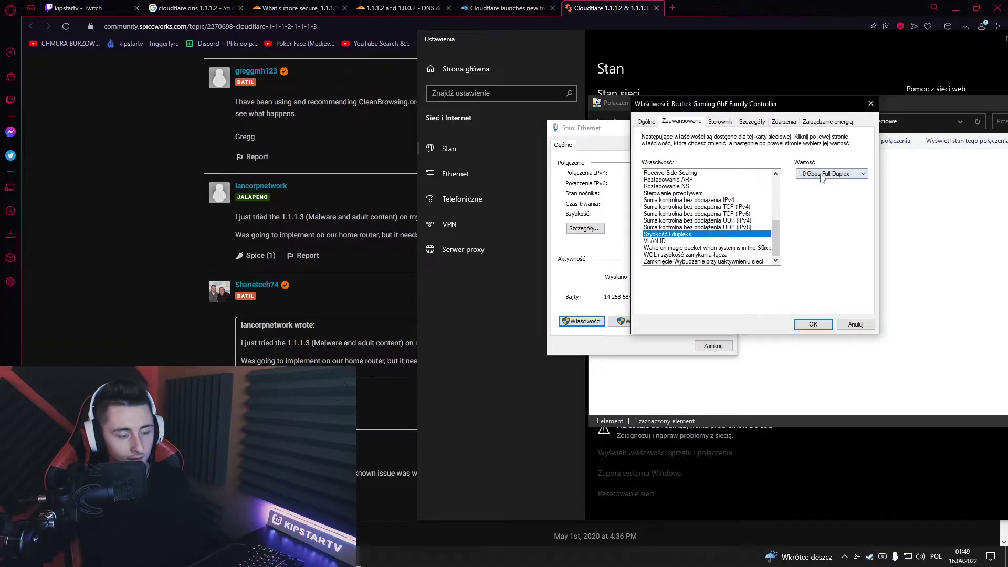
{"action": "left_click", "coordinate": [822, 178]}
{"action": "left_click", "coordinate": [855, 325]}
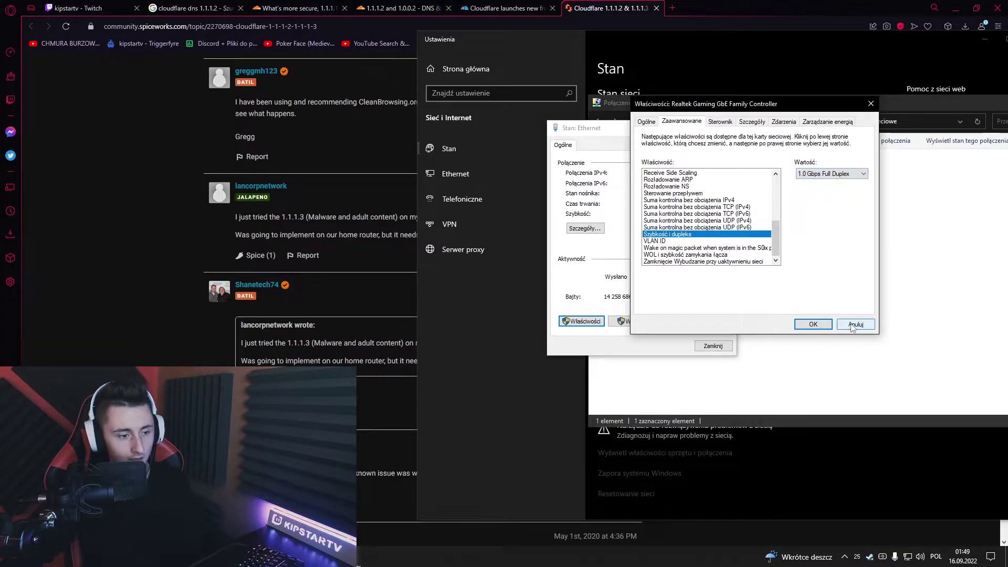
{"action": "left_click", "coordinate": [855, 326]}
{"action": "left_click", "coordinate": [724, 348]}
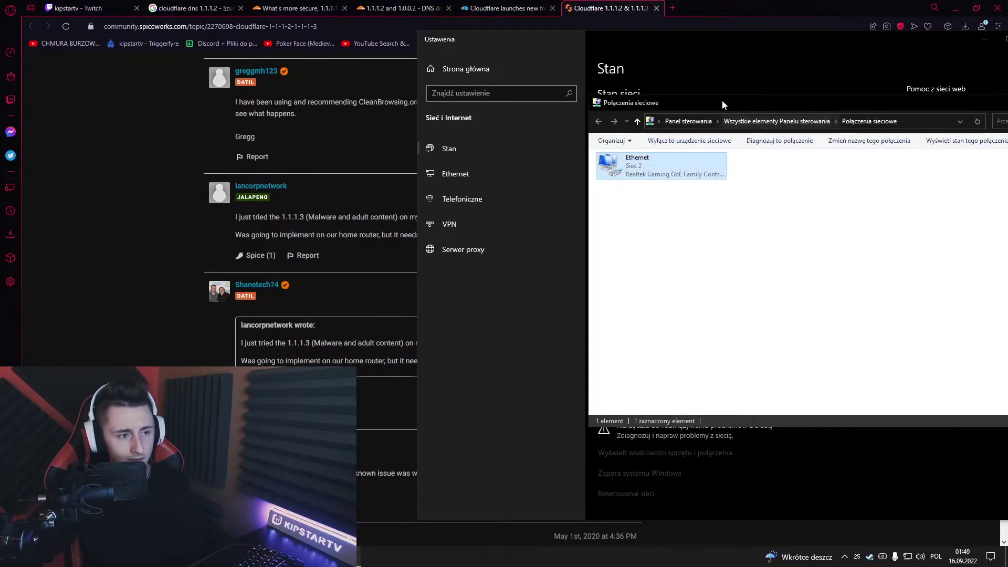
- Open the Internet Protocol version 4 (TCP/IPv4) properties of the Ethernet connection and move the dialog clear of the other windows
{"action": "left_click_drag", "start_coordinate": [723, 103], "coordinate": [584, 124]}
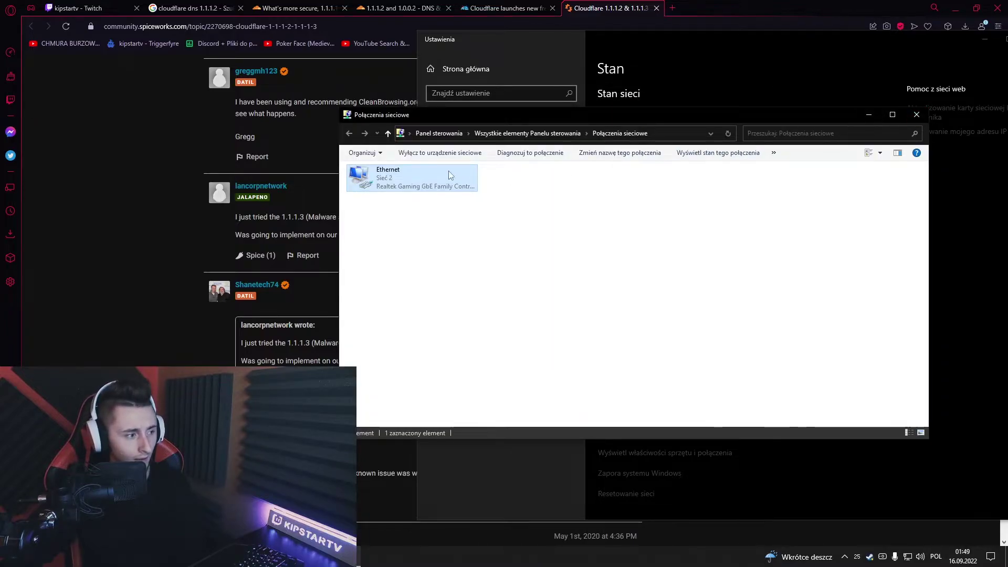
{"action": "left_click_drag", "start_coordinate": [436, 115], "coordinate": [707, 87]}
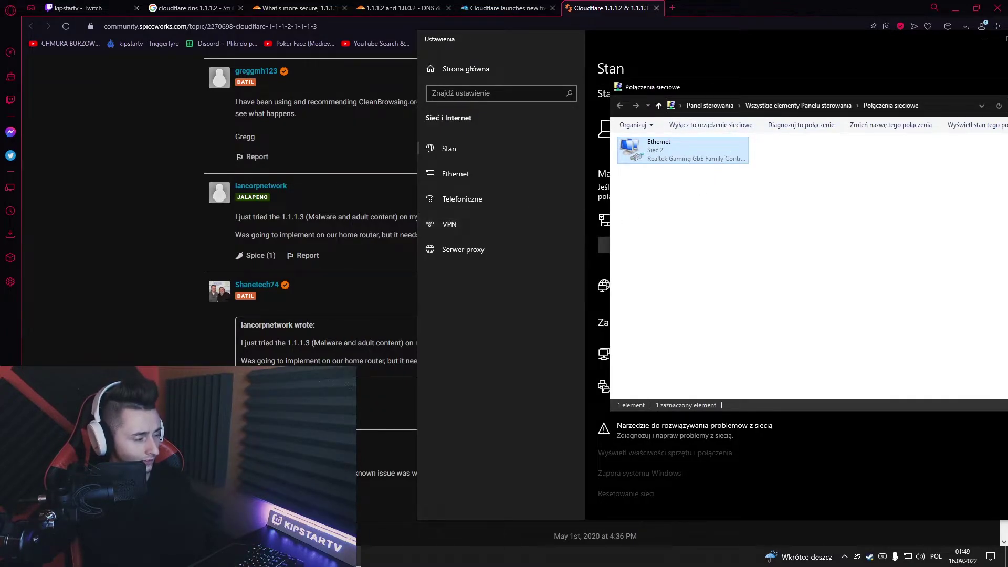
{"action": "double_click", "coordinate": [678, 158]}
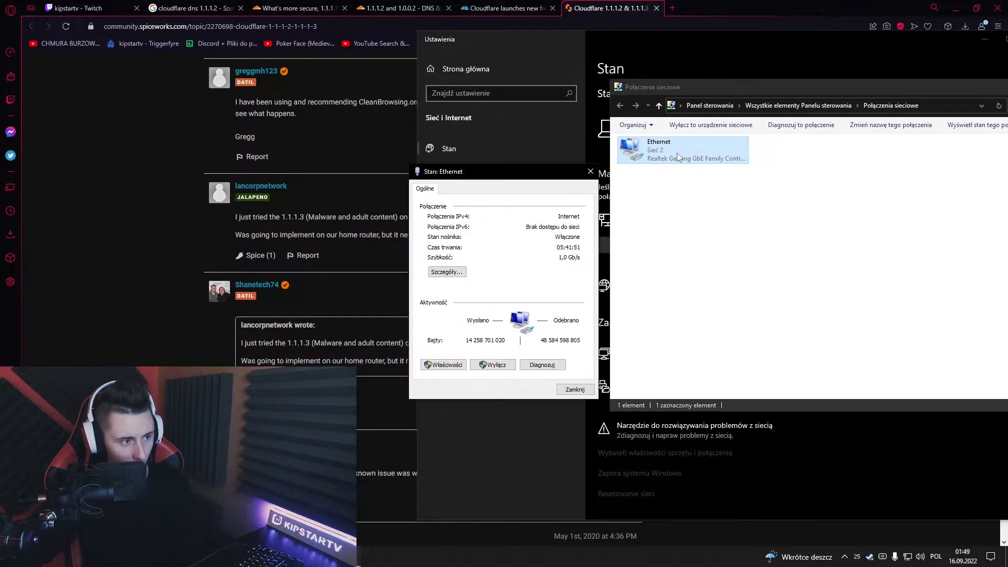
{"action": "left_click", "coordinate": [448, 364]}
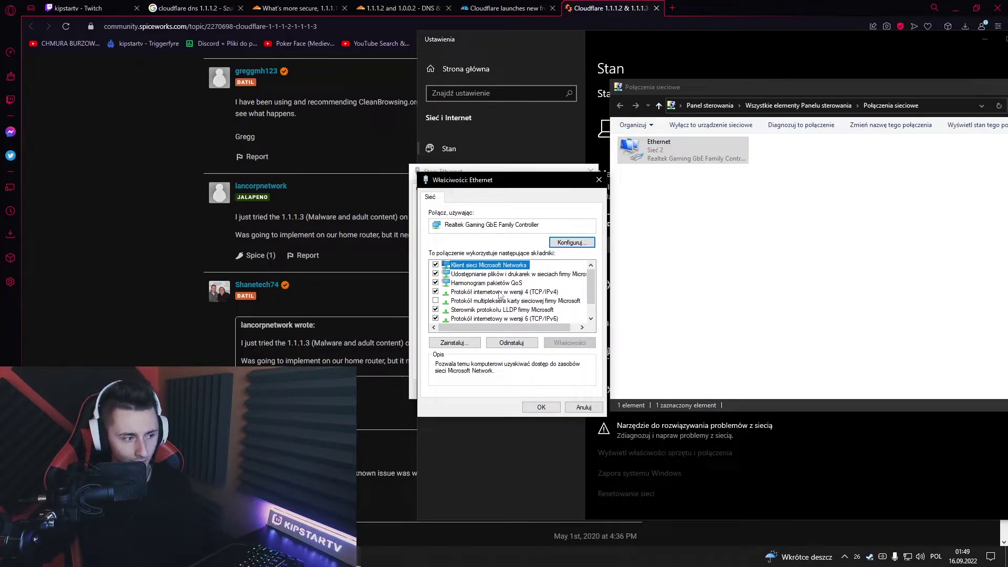
{"action": "double_click", "coordinate": [499, 292]}
{"action": "left_click_drag", "start_coordinate": [525, 194], "coordinate": [773, 189]}
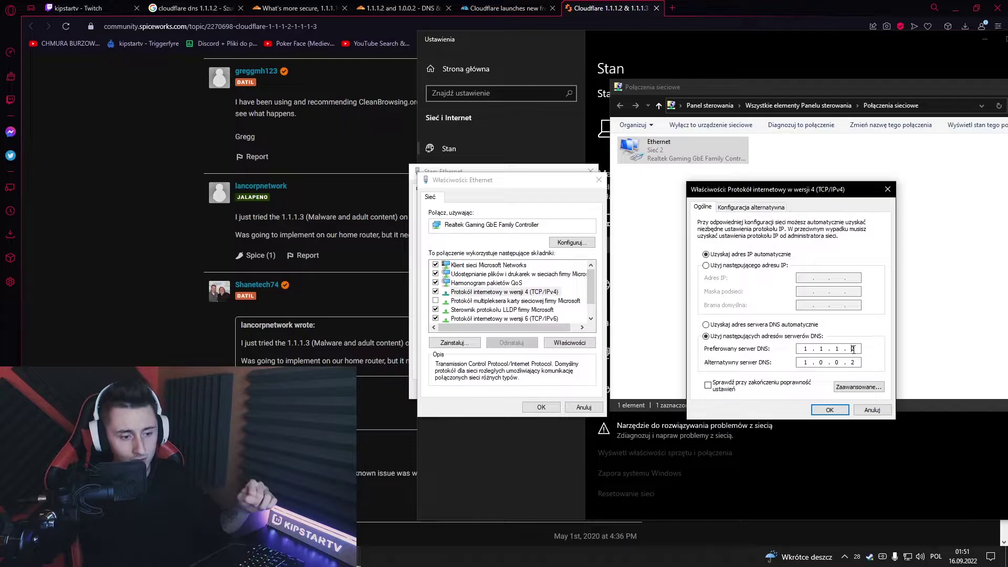
- Try setting the IPv4 DNS servers to 1.1.1.2 and 1.0.0.2, cancel the connection dialogs, and close the Network Connections window
{"action": "double_click", "coordinate": [853, 362]}
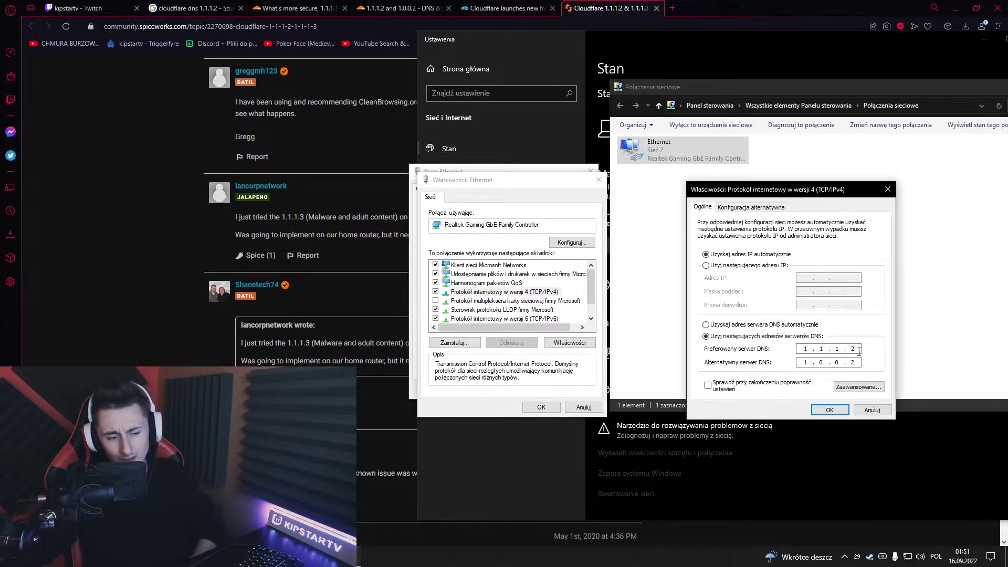
{"action": "type", "text": "2"}
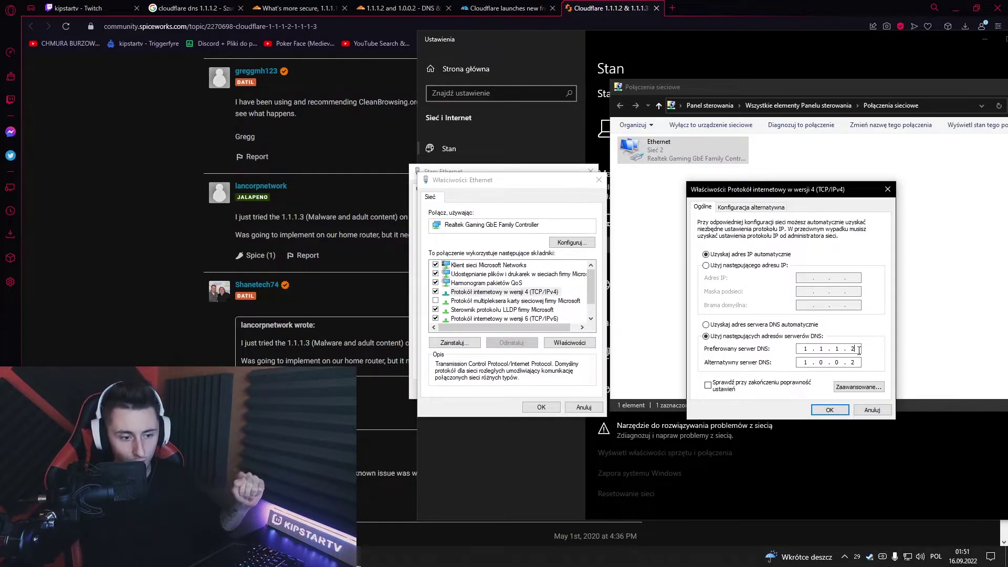
{"action": "left_click", "coordinate": [855, 350]}
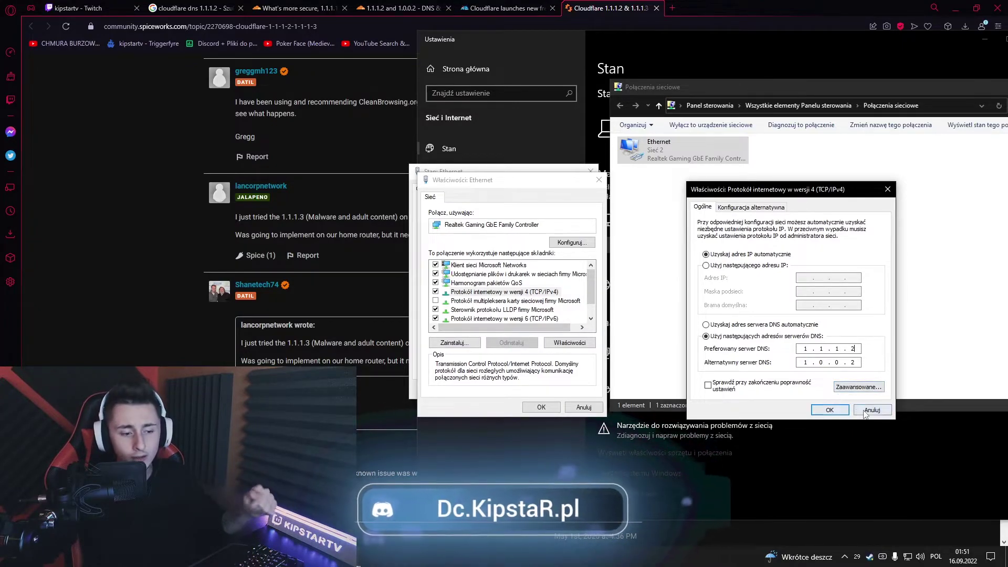
{"action": "left_click", "coordinate": [872, 410]}
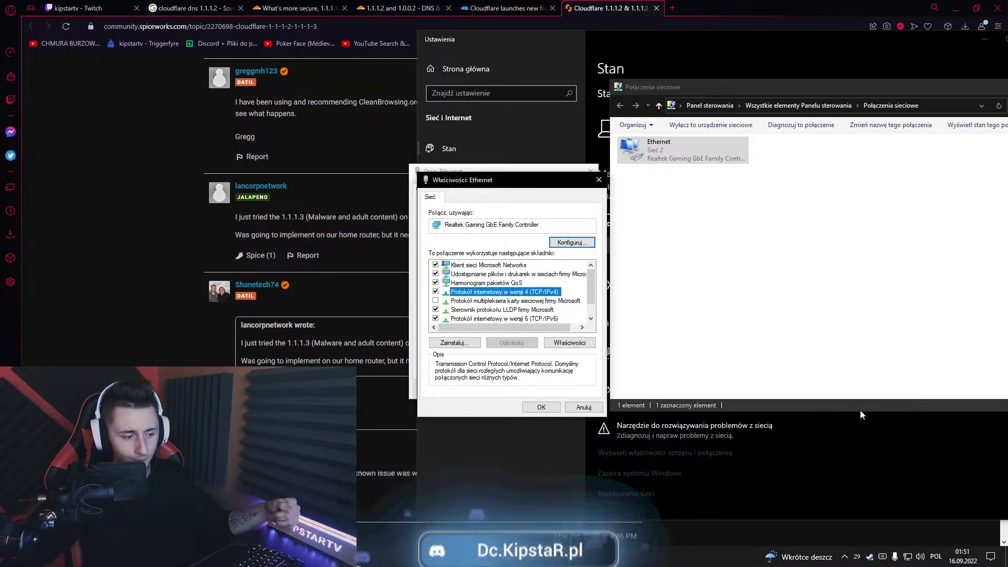
{"action": "left_click", "coordinate": [583, 408]}
{"action": "left_click", "coordinate": [583, 390]}
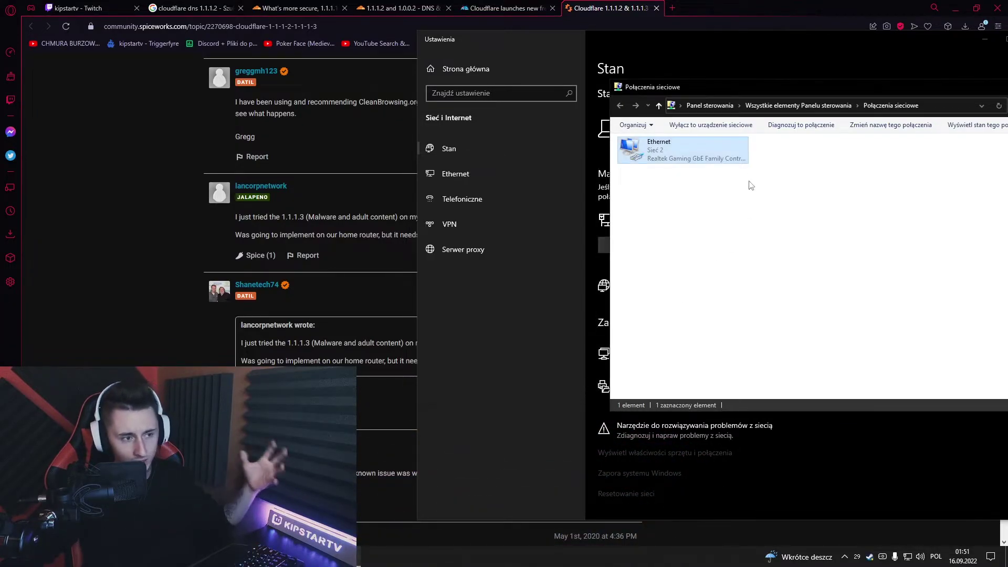
{"action": "left_click_drag", "start_coordinate": [756, 87], "coordinate": [767, 127]}
{"action": "left_click", "coordinate": [907, 124]}
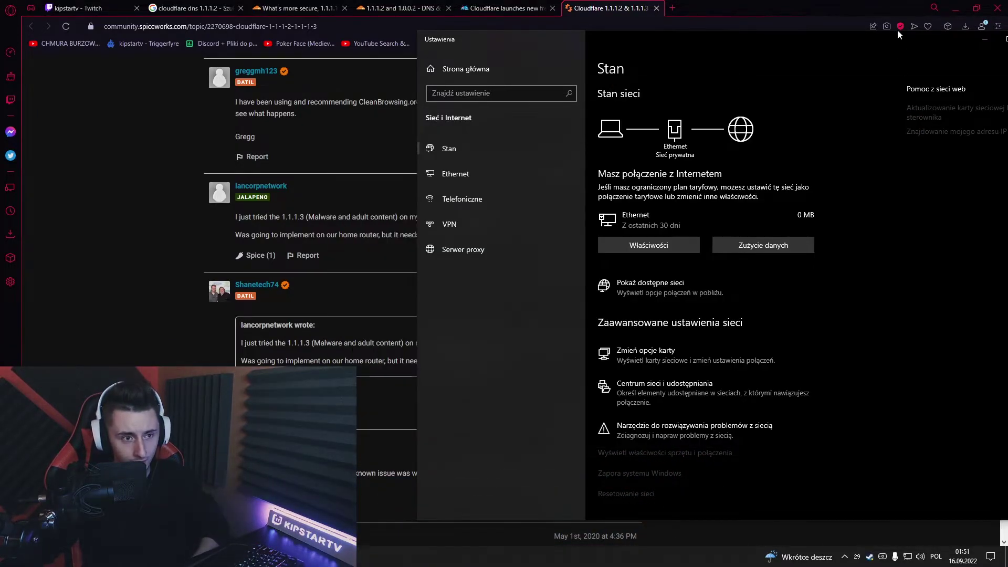
- Move the network settings window aside, close it, and minimize the browser
{"action": "left_click_drag", "start_coordinate": [901, 35], "coordinate": [692, 66]}
{"action": "left_click", "coordinate": [823, 72]}
{"action": "left_click", "coordinate": [955, 8]}
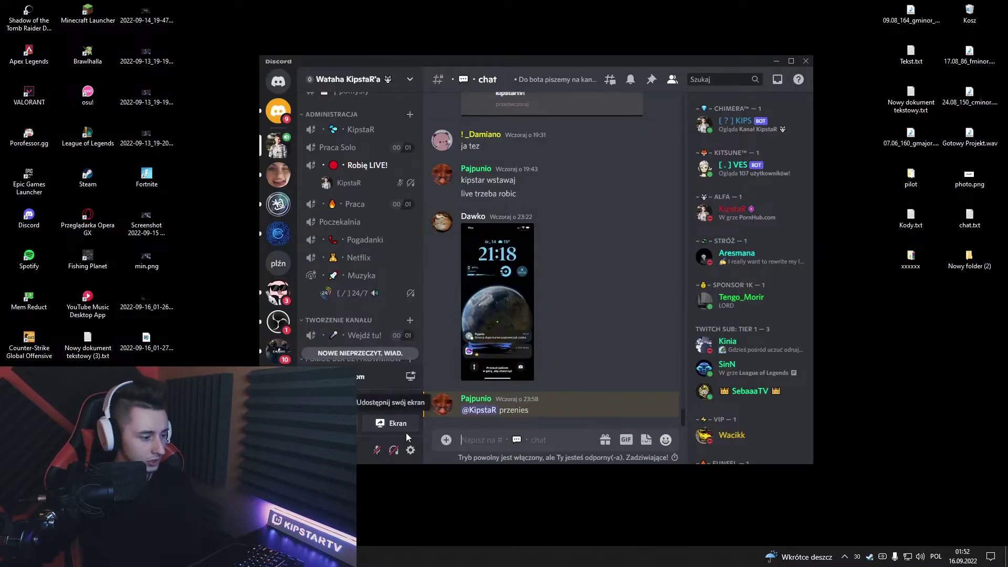
- Check the Akceleracja sprzętowa option in Discord's advanced settings, leave the settings, and minimize Discord
{"action": "left_click", "coordinate": [406, 433]}
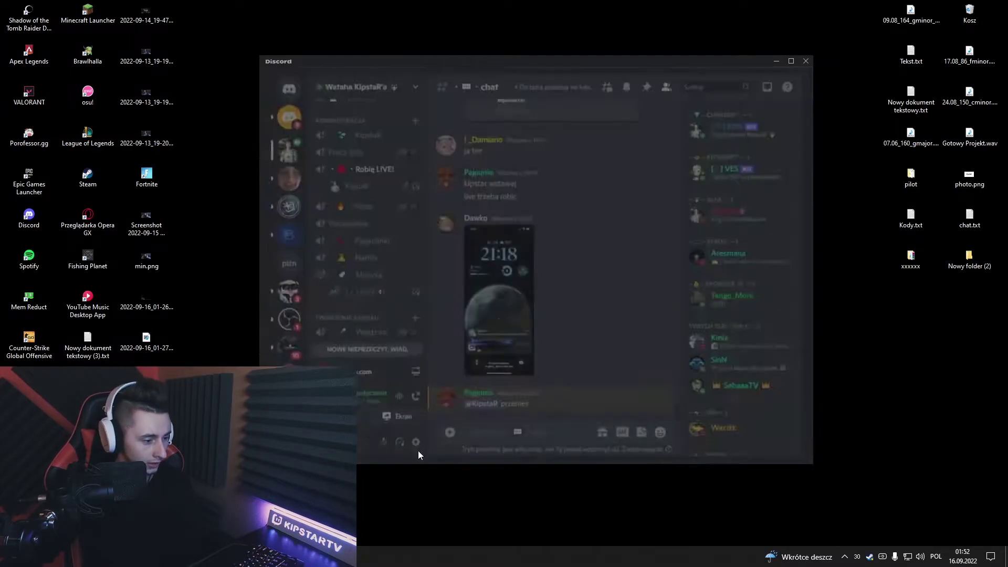
{"action": "scroll", "coordinate": [348, 341], "scroll_direction": "down", "scroll_amount": 3}
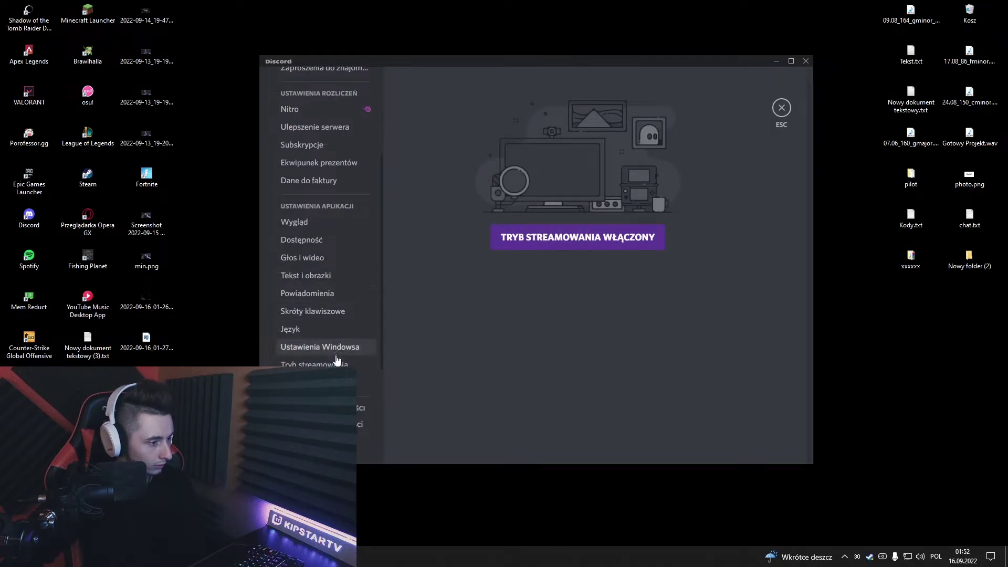
{"action": "left_click", "coordinate": [344, 383]}
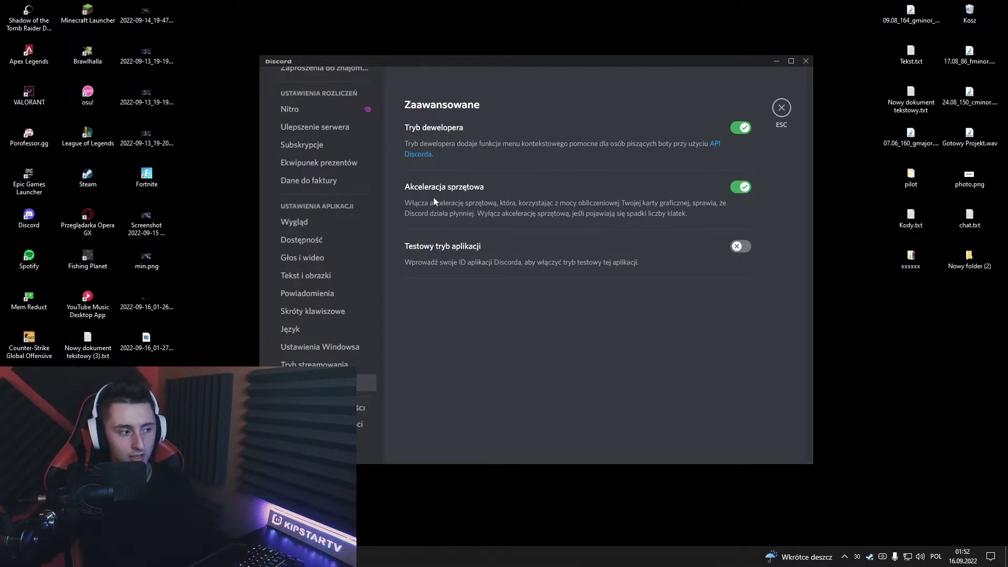
{"action": "left_click", "coordinate": [782, 108]}
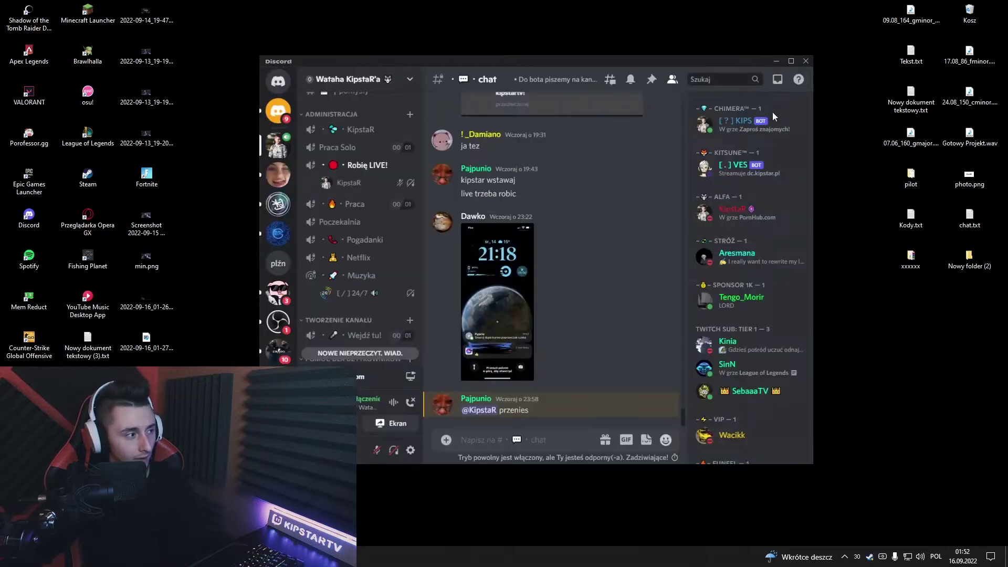
{"action": "left_click", "coordinate": [777, 61]}
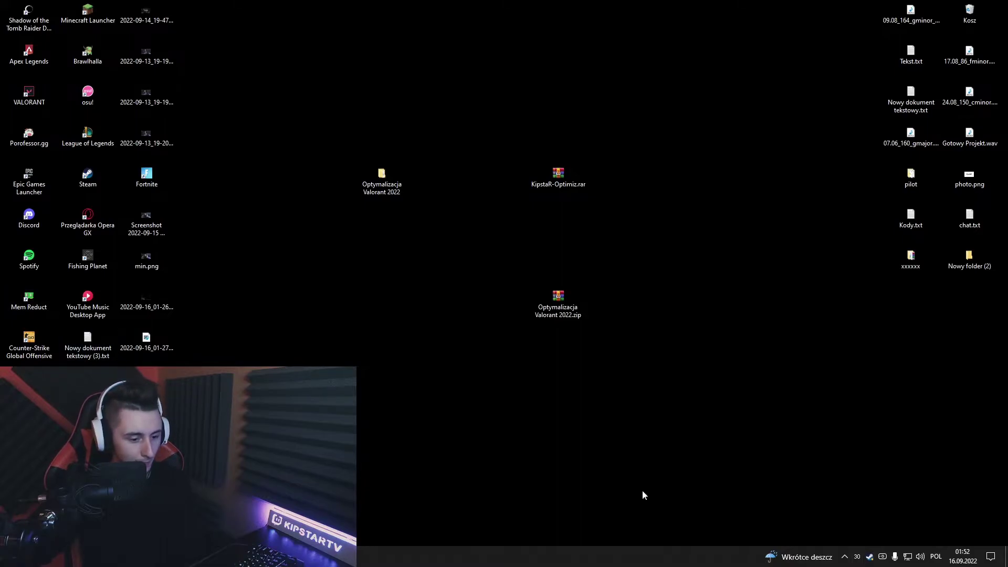
- Start Mem Reduct, open the Windows Task Manager, and move the Task Manager window to make room beside it
{"action": "double_click", "coordinate": [35, 295]}
{"action": "left_click_drag", "start_coordinate": [727, 189], "coordinate": [714, 188]}
{"action": "right_click", "coordinate": [565, 557]}
{"action": "left_click", "coordinate": [617, 519]}
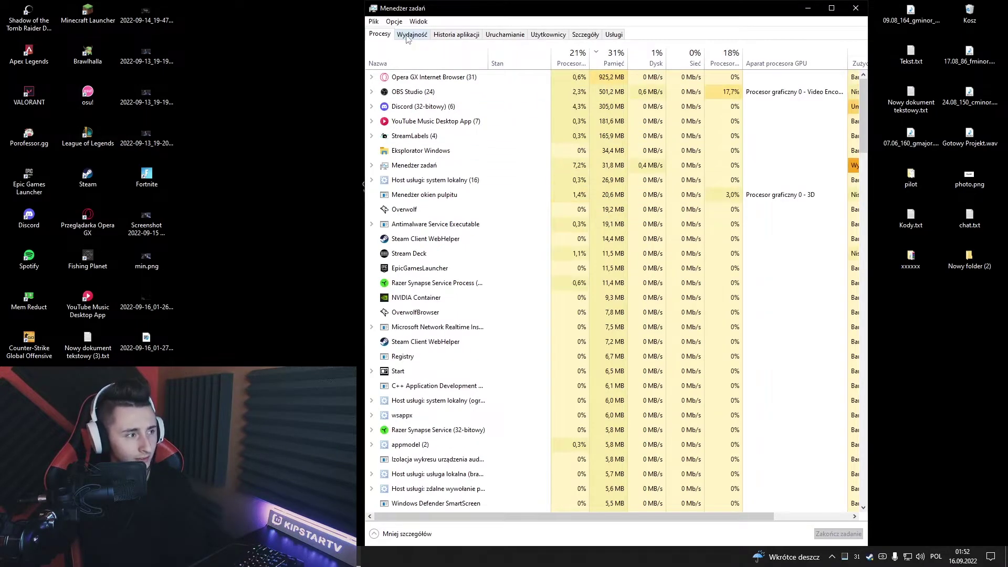
{"action": "left_click_drag", "start_coordinate": [388, 15], "coordinate": [292, 19]}
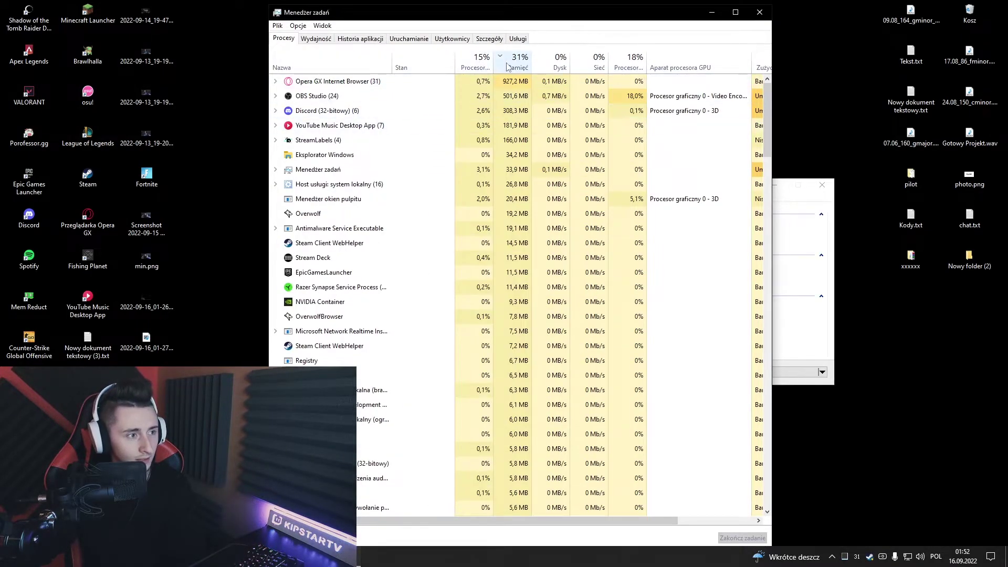
- Place the Mem Reduct window beside the Task Manager and clean the memory
{"action": "left_click", "coordinate": [803, 185]}
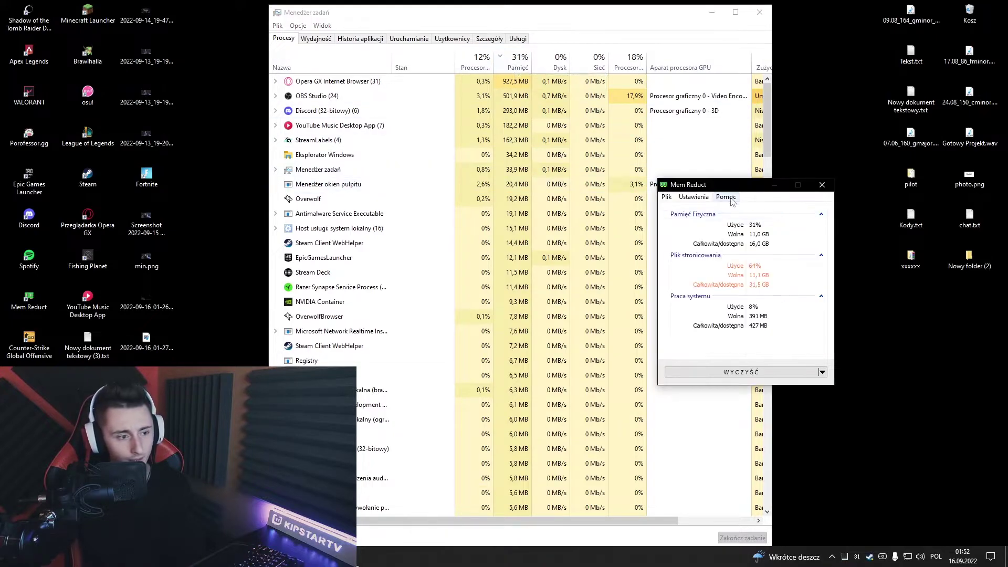
{"action": "left_click_drag", "start_coordinate": [715, 189], "coordinate": [844, 168]}
{"action": "left_click", "coordinate": [864, 352]}
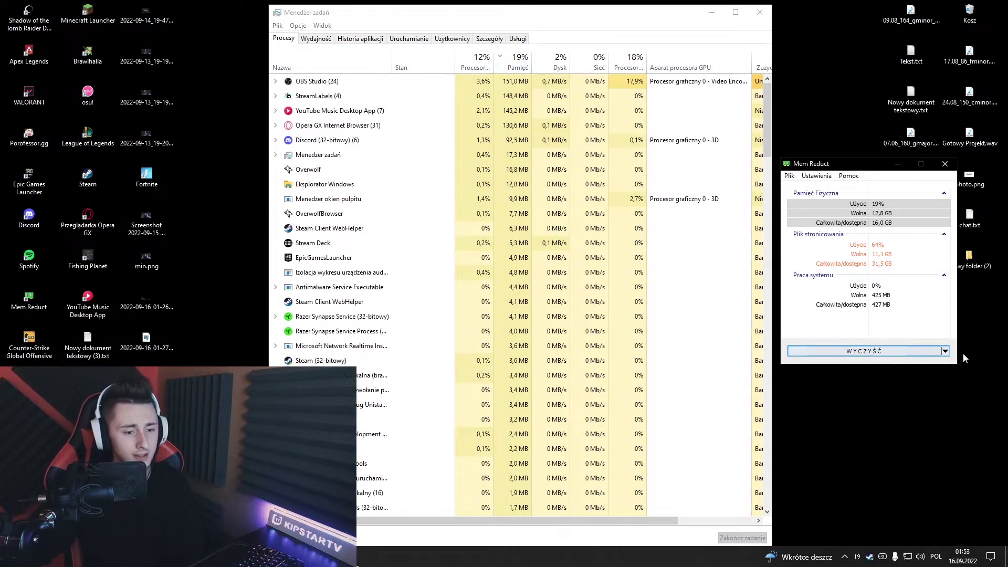
- Review Mem Reduct's general, memory cleaning, appearance, tray icon and advanced settings, and close Mem Reduct and the Task Manager
{"action": "left_click", "coordinate": [818, 176]}
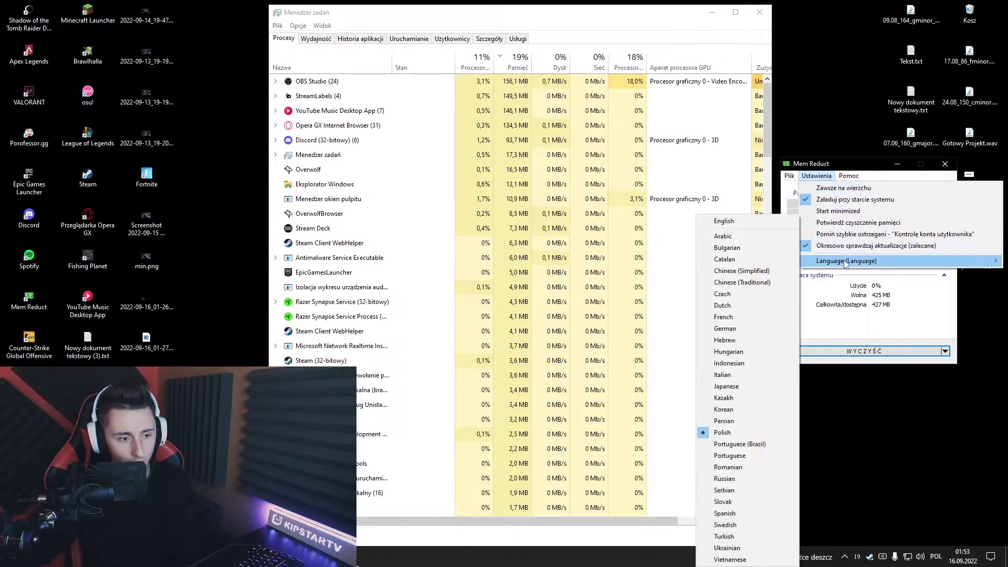
{"action": "mouse_move", "coordinate": [789, 177]}
{"action": "left_click", "coordinate": [814, 188]}
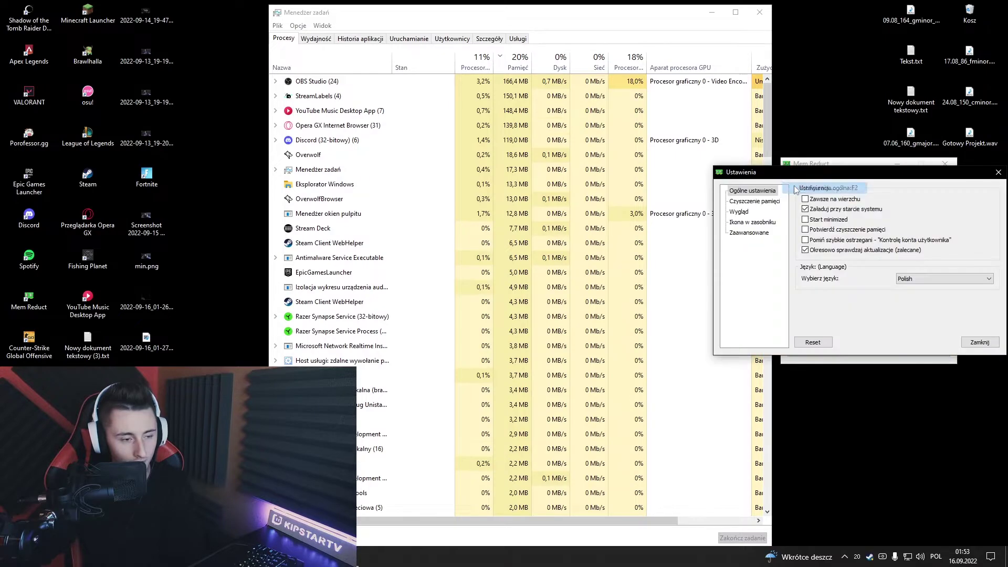
{"action": "left_click", "coordinate": [760, 203]}
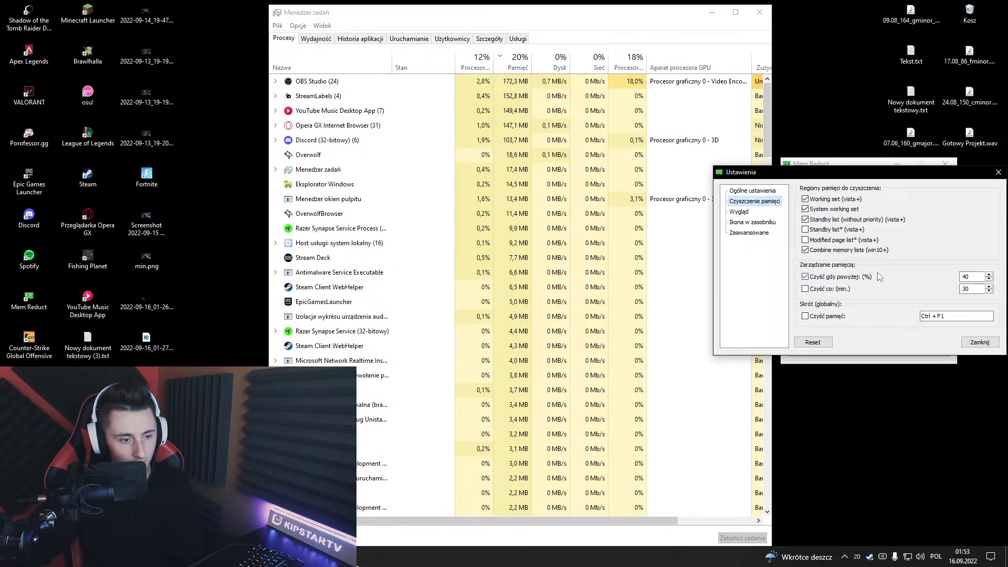
{"action": "left_click", "coordinate": [741, 212]}
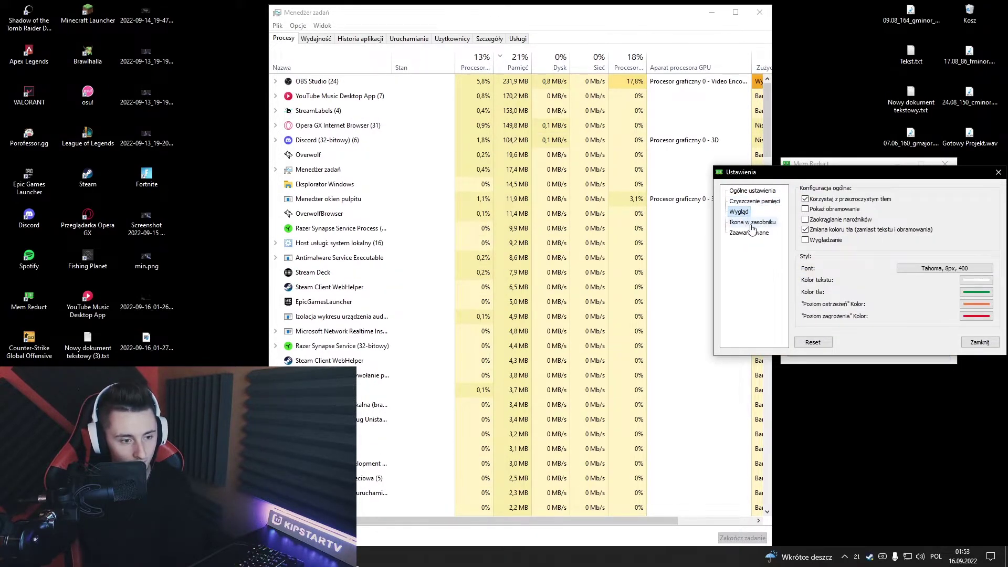
{"action": "left_click", "coordinate": [751, 224]}
{"action": "left_click", "coordinate": [753, 234]}
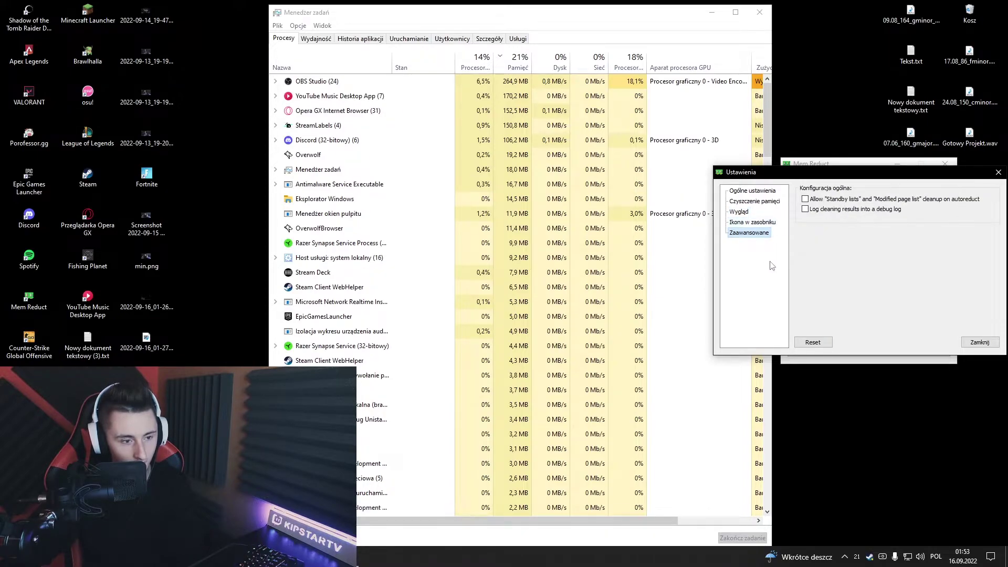
{"action": "left_click", "coordinate": [978, 344]}
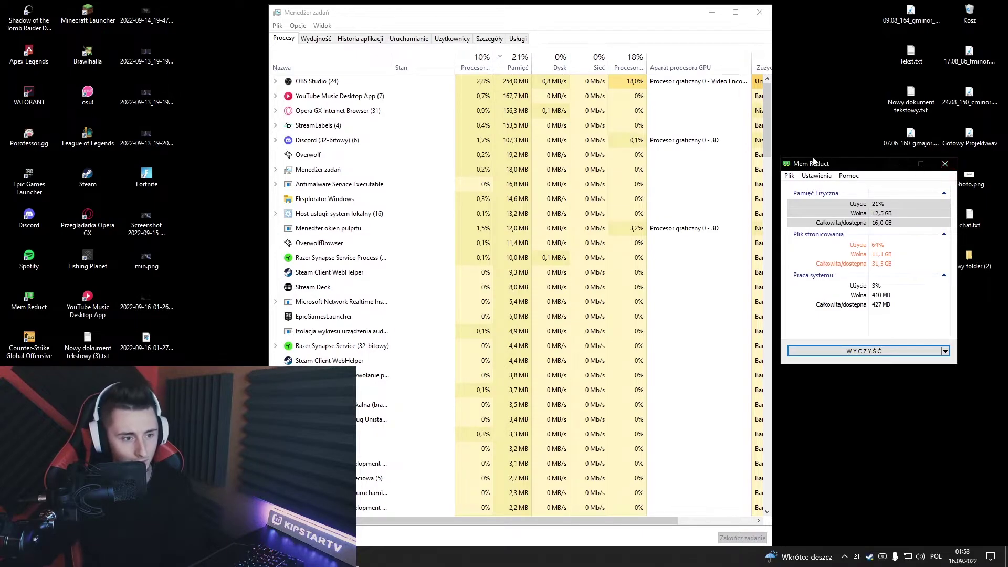
{"action": "left_click", "coordinate": [944, 165]}
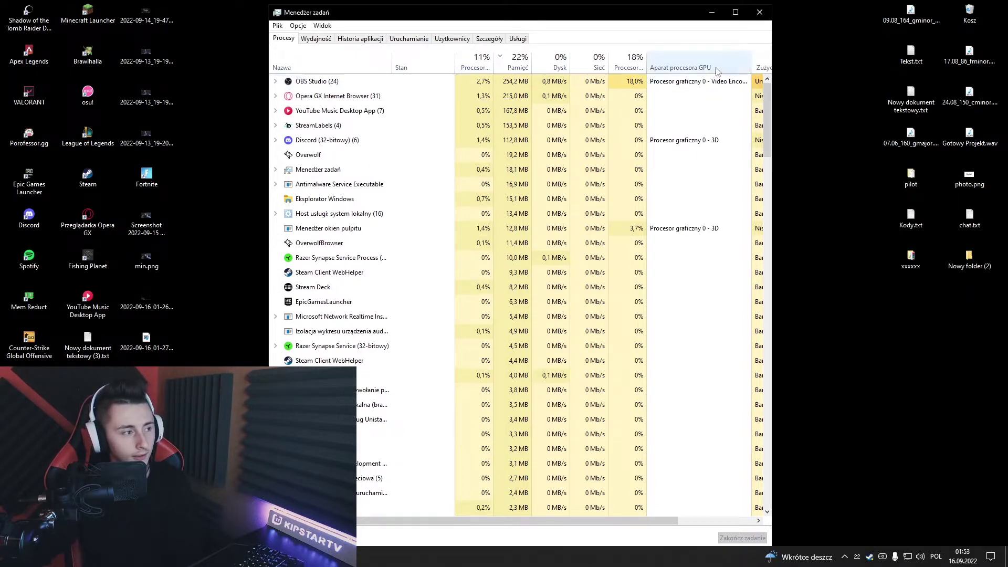
{"action": "left_click", "coordinate": [761, 13]}
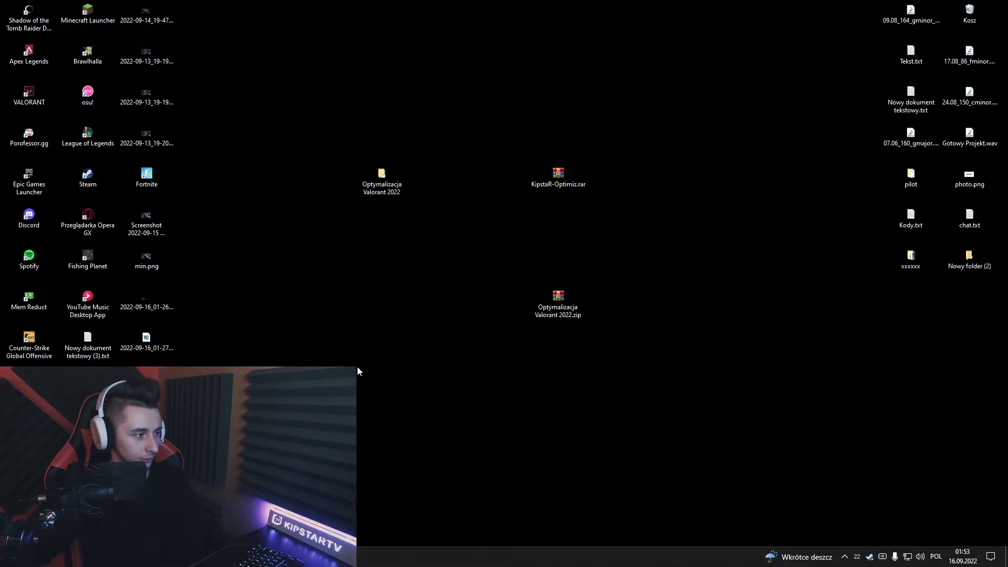
- Open the Epic Games Launcher, go to the game library, and find Fortnite among the games
{"action": "double_click", "coordinate": [28, 176]}
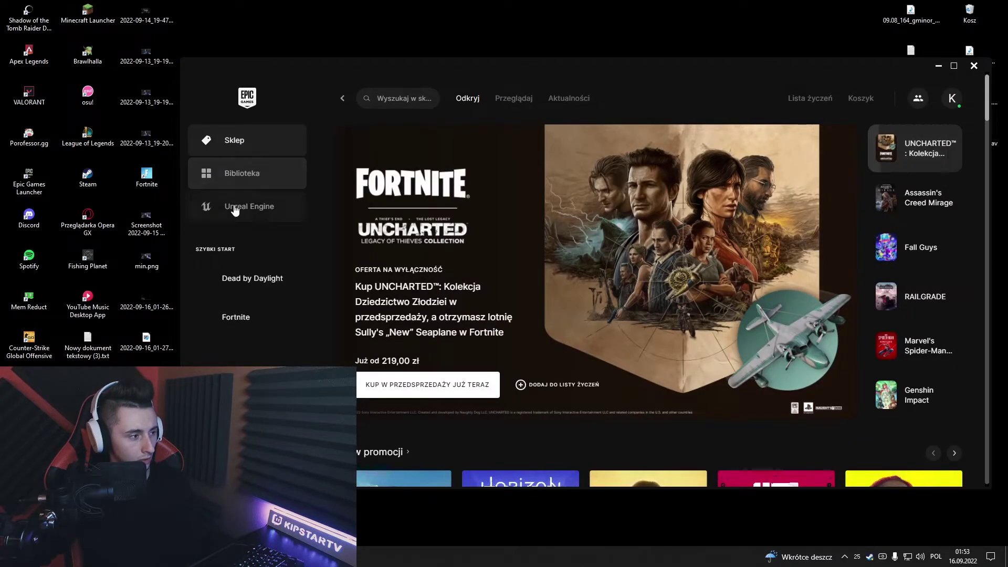
{"action": "left_click", "coordinate": [235, 208]}
{"action": "left_click", "coordinate": [231, 174]}
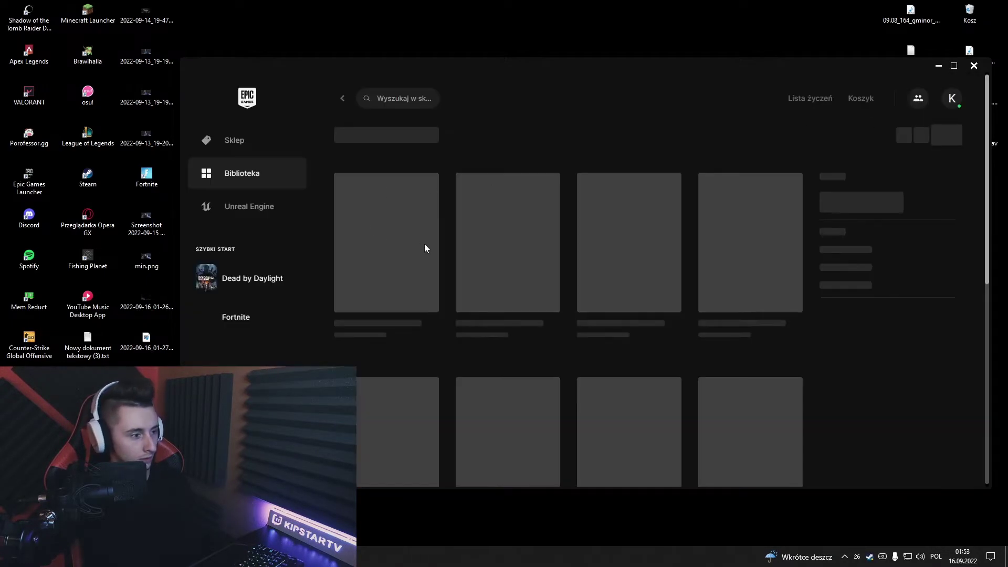
{"action": "scroll", "coordinate": [368, 283], "scroll_direction": "down", "scroll_amount": 3}
{"action": "scroll", "coordinate": [452, 323], "scroll_direction": "down", "scroll_amount": 6}
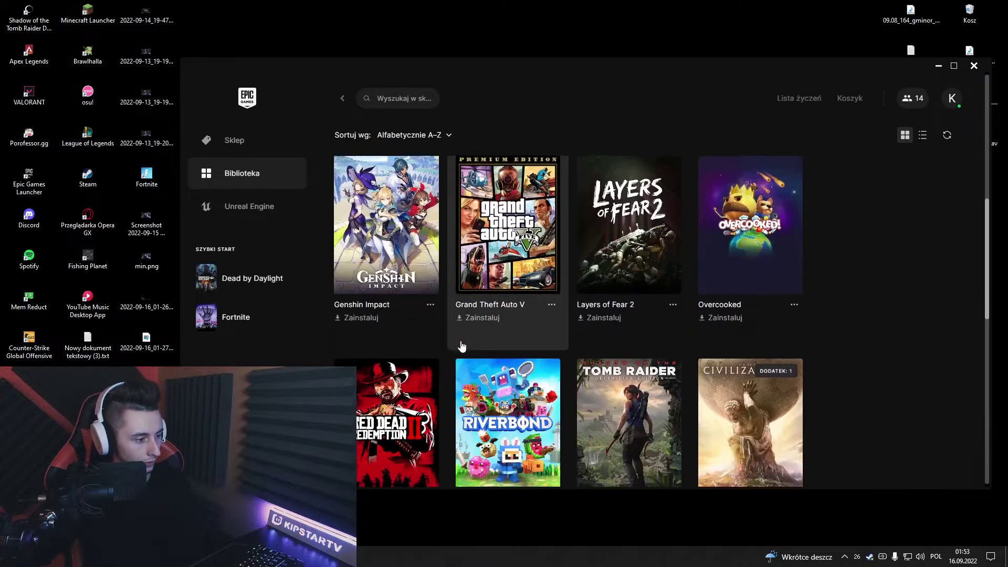
{"action": "scroll", "coordinate": [516, 384], "scroll_direction": "up", "scroll_amount": 3}
{"action": "scroll", "coordinate": [557, 357], "scroll_direction": "up", "scroll_amount": 5}
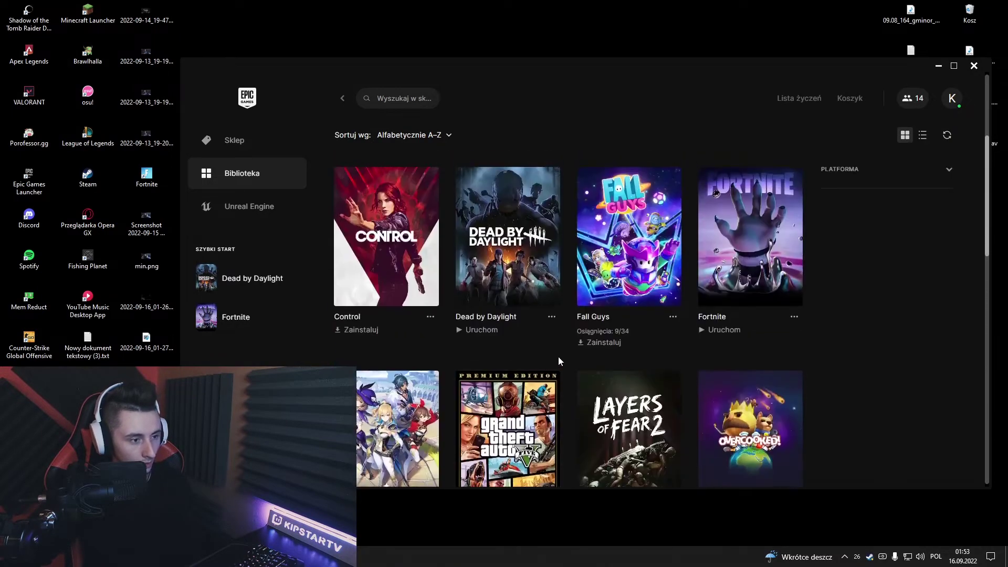
{"action": "scroll", "coordinate": [559, 358], "scroll_direction": "down", "scroll_amount": 4}
{"action": "scroll", "coordinate": [566, 338], "scroll_direction": "up", "scroll_amount": 4}
{"action": "scroll", "coordinate": [566, 337], "scroll_direction": "up", "scroll_amount": 3}
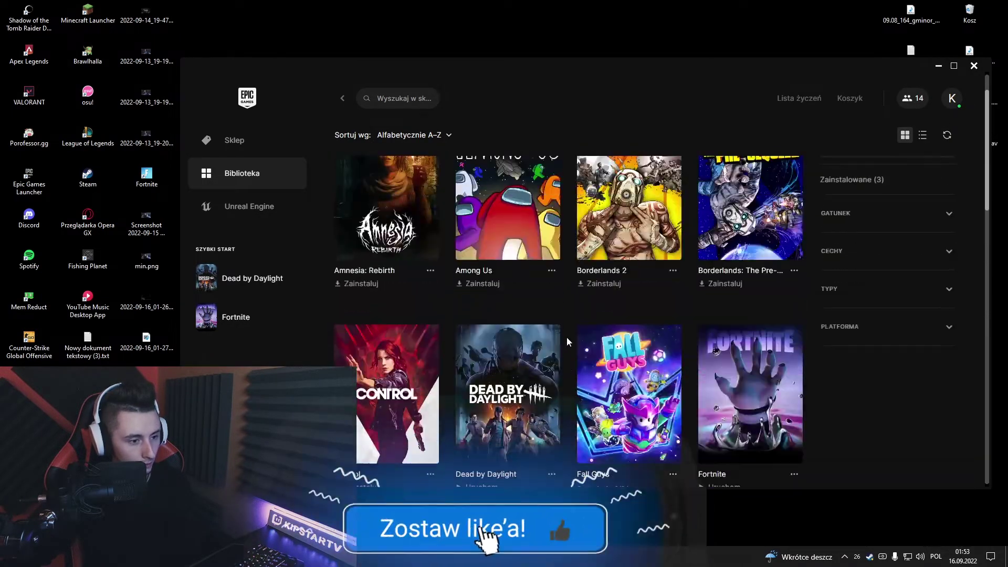
{"action": "scroll", "coordinate": [775, 385], "scroll_direction": "down", "scroll_amount": 2}
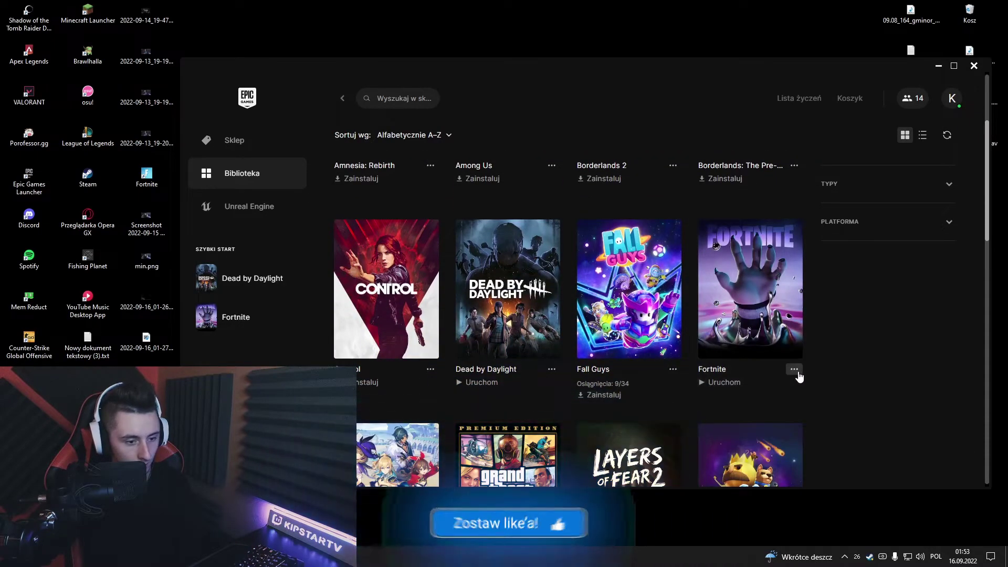
- Check the Tekstury wysokiej rozdzielczości option in Fortnite's installation options, close them without applying, and minimize the launcher
{"action": "left_click", "coordinate": [795, 369]}
{"action": "left_click", "coordinate": [662, 236]}
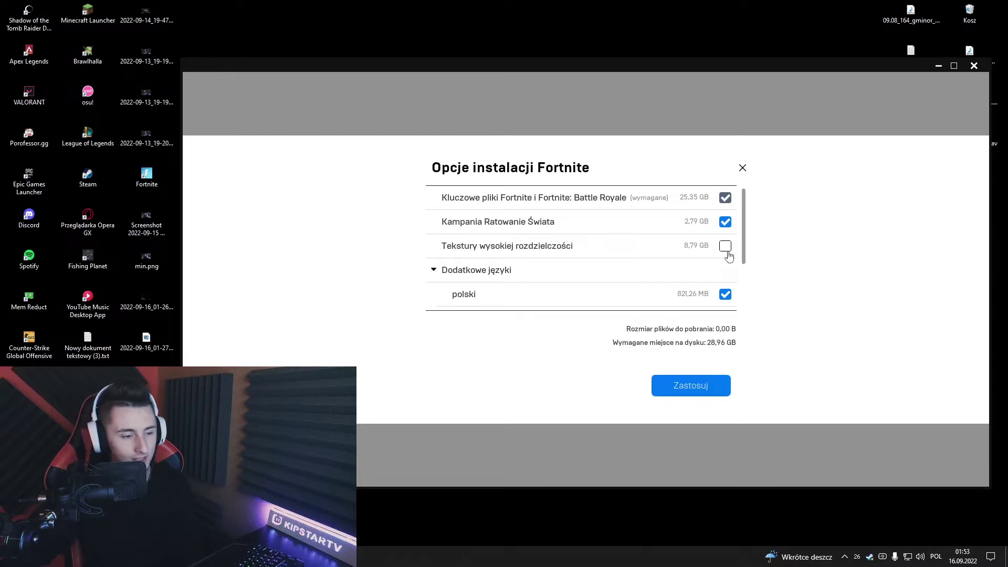
{"action": "left_click", "coordinate": [743, 168]}
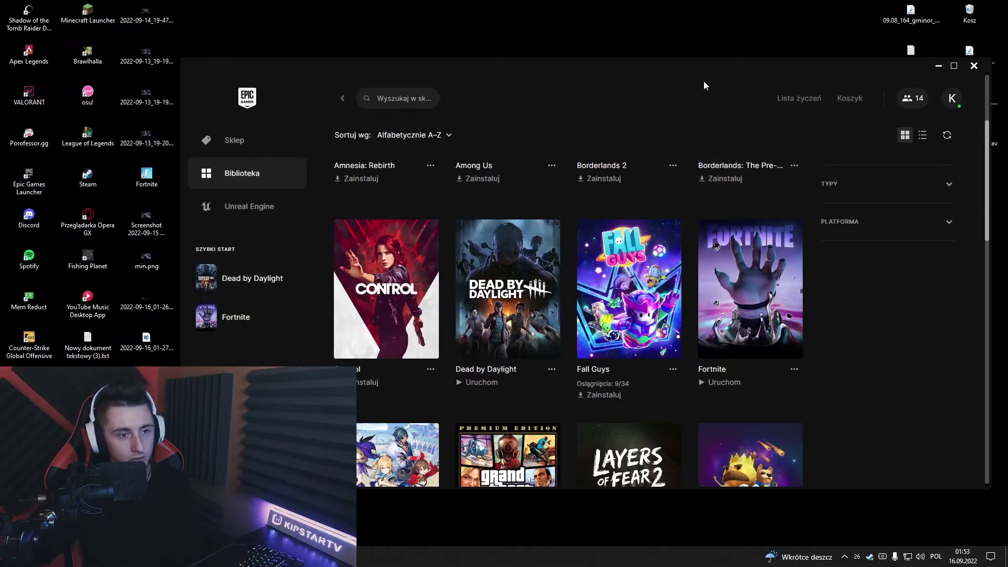
{"action": "left_click", "coordinate": [934, 68]}
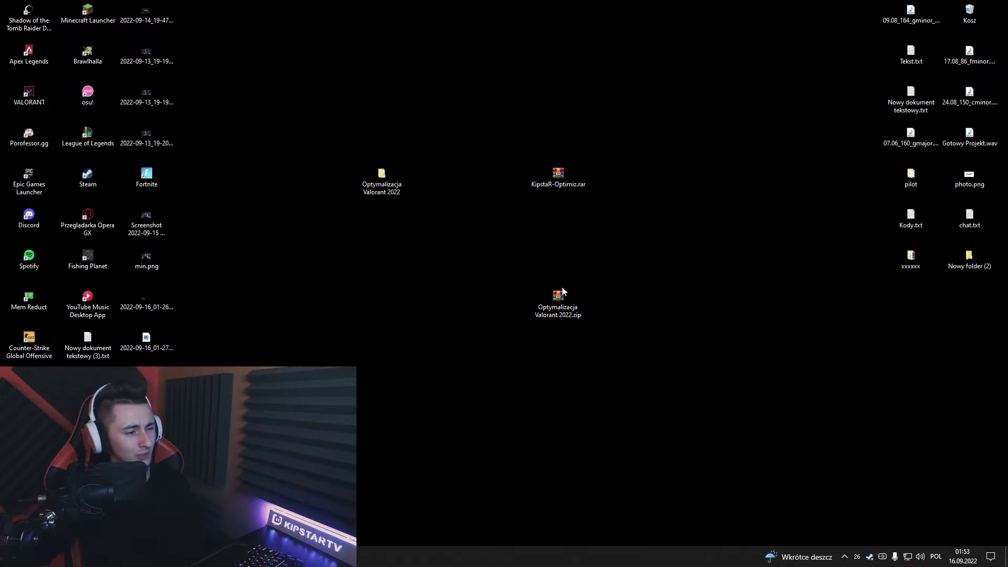
{"action": "right_click", "coordinate": [342, 272]}
{"action": "left_click", "coordinate": [389, 303]}
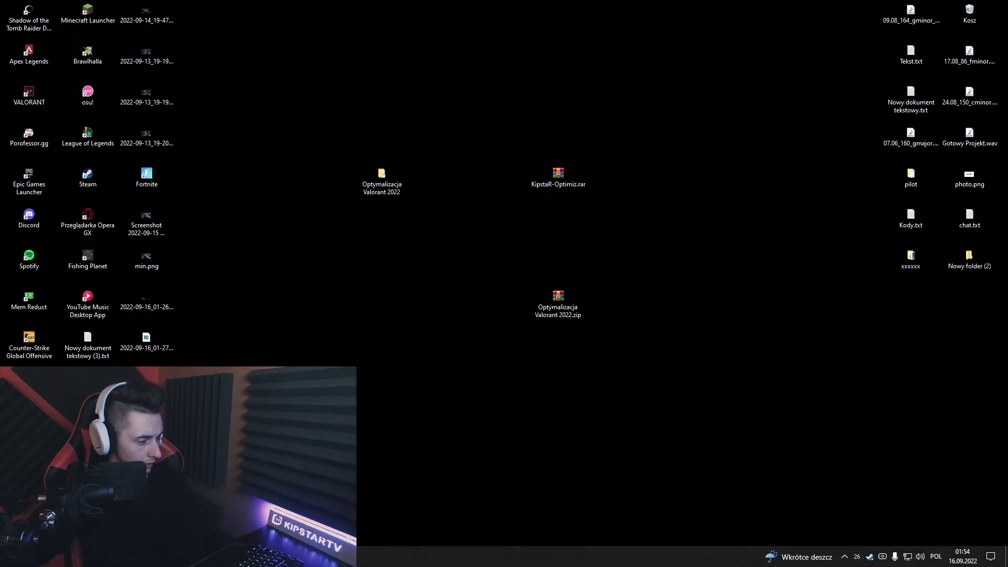
- Open Ten komputer in File Explorer, go to the Aplikacje i funkcje settings from there, and reposition the settings window
{"action": "key", "text": "super+e"}
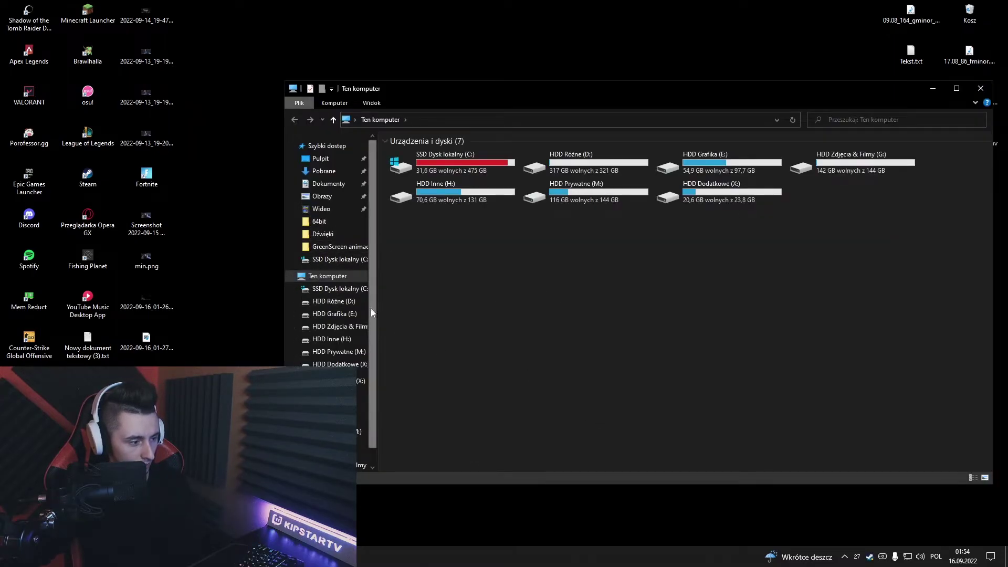
{"action": "left_click", "coordinate": [335, 103]}
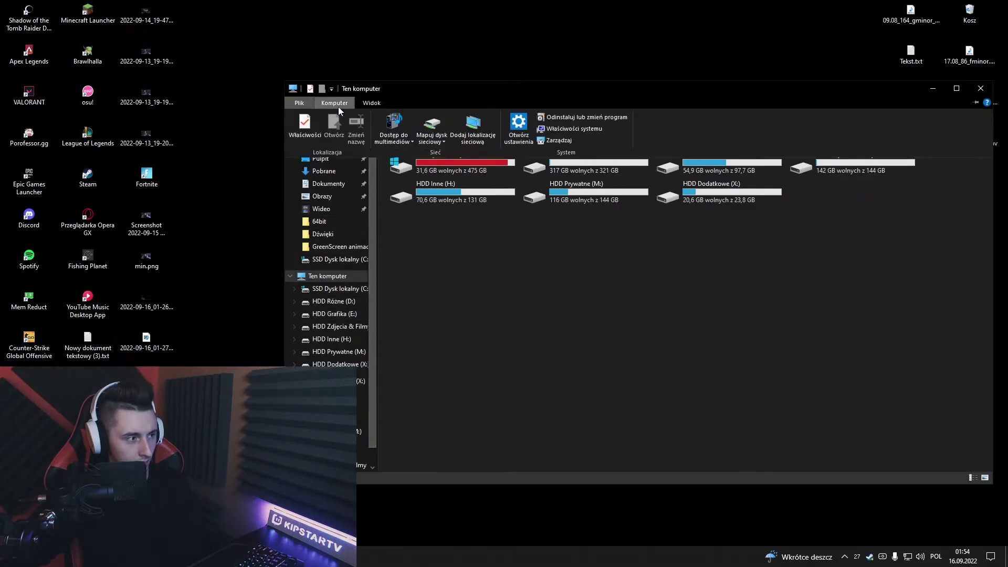
{"action": "left_click", "coordinate": [589, 122]}
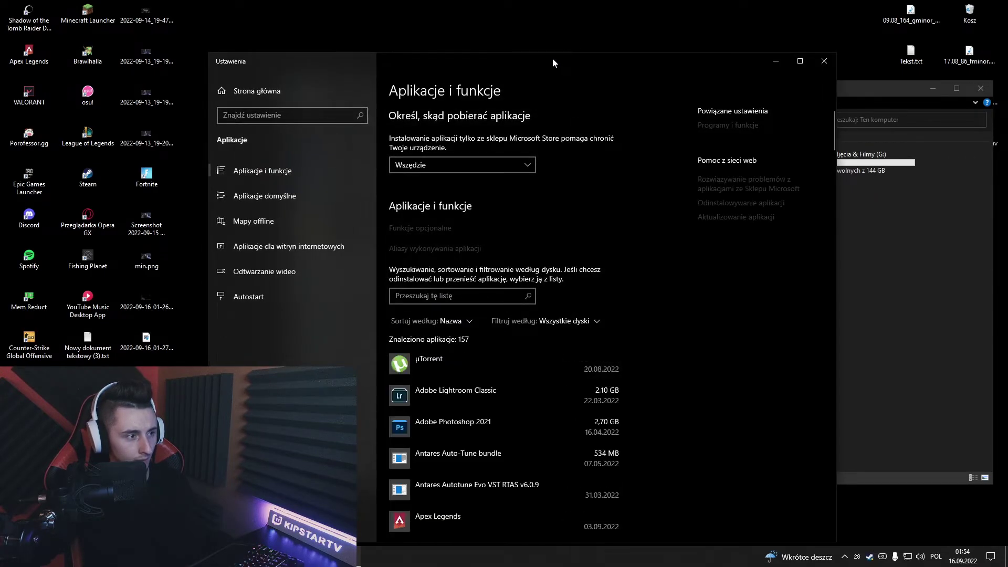
{"action": "left_click_drag", "start_coordinate": [552, 58], "coordinate": [623, 16]}
- Look through the installed apps for unneeded programs, expanding Apex Legends, Arturia Software Center and Epic Pen to see their uninstall options
{"action": "scroll", "coordinate": [562, 315], "scroll_direction": "down", "scroll_amount": 5}
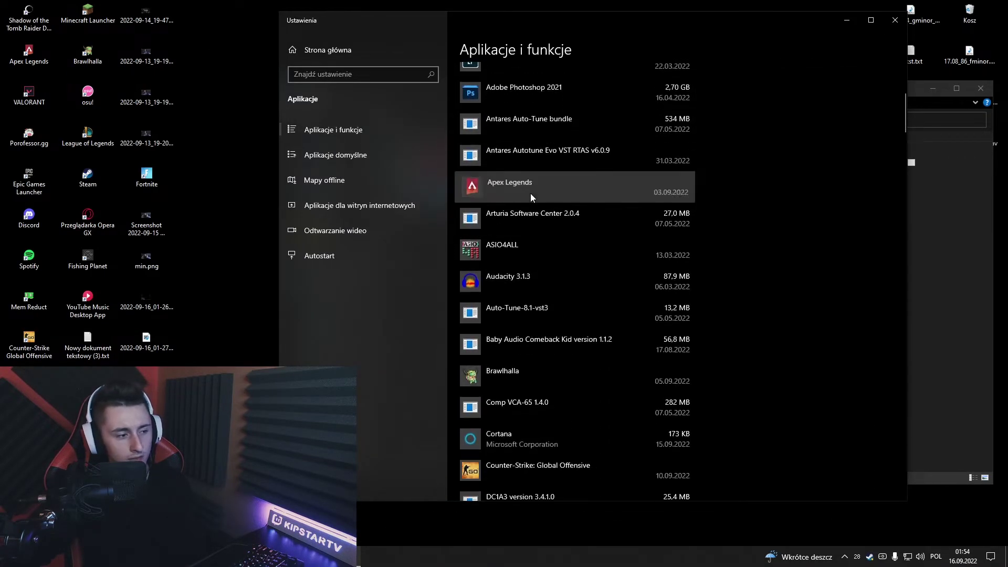
{"action": "left_click", "coordinate": [531, 194]}
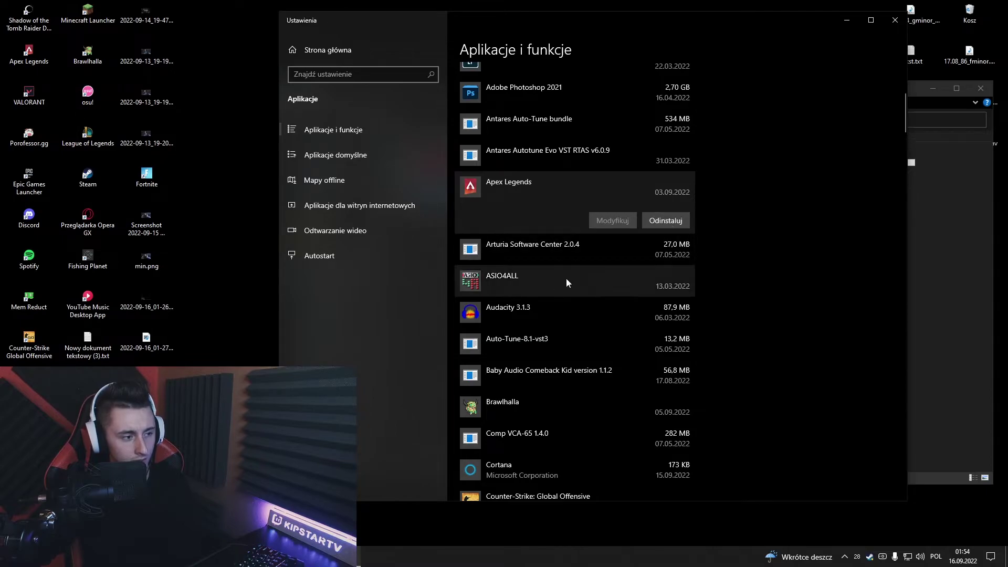
{"action": "left_click", "coordinate": [576, 251]}
{"action": "scroll", "coordinate": [625, 303], "scroll_direction": "down", "scroll_amount": 8}
{"action": "scroll", "coordinate": [598, 281], "scroll_direction": "down", "scroll_amount": 5}
{"action": "left_click", "coordinate": [597, 279]}
{"action": "left_click", "coordinate": [581, 300]}
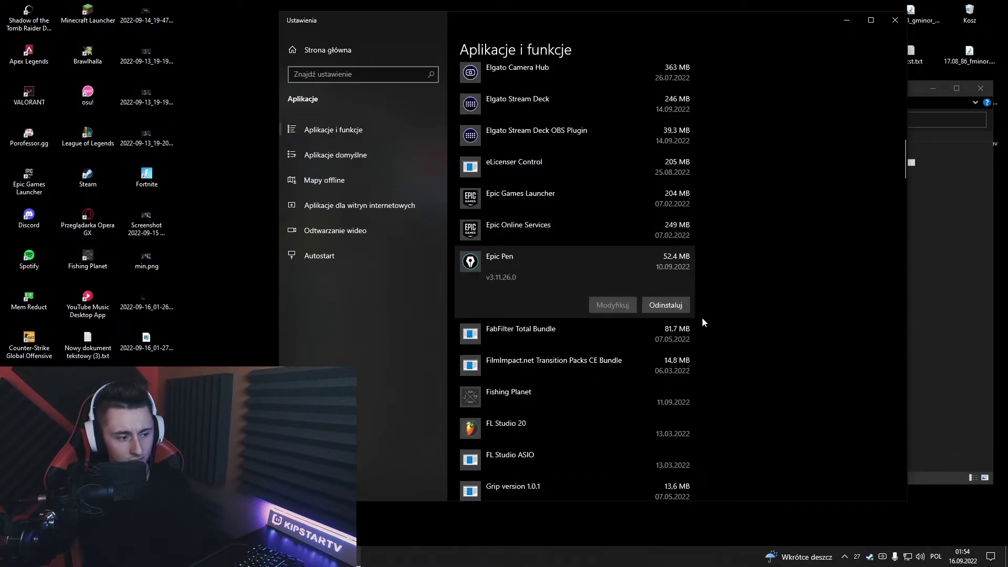
{"action": "scroll", "coordinate": [735, 320], "scroll_direction": "down", "scroll_amount": 6}
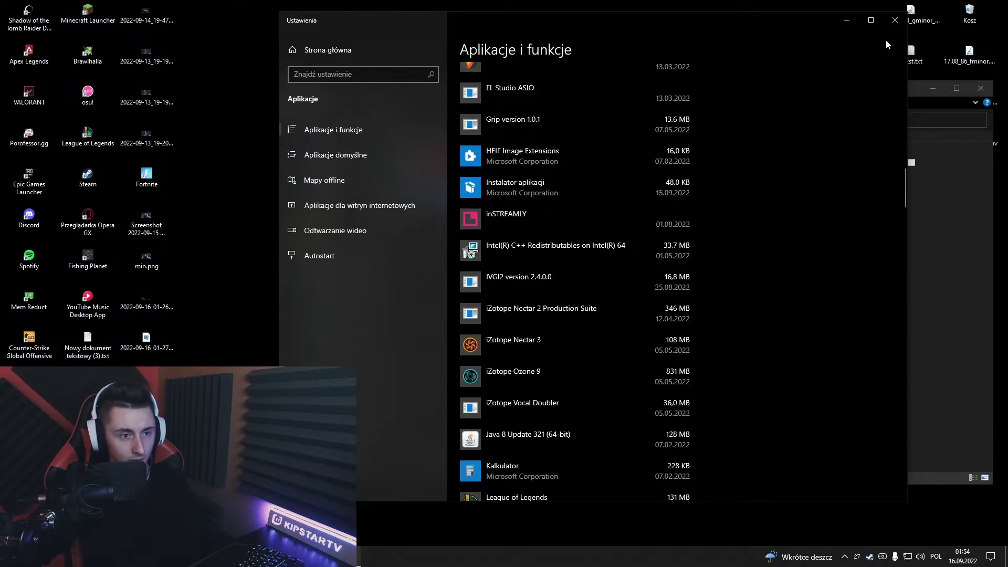
- Close the settings and File Explorer windows, and examine the disk partitions in a maximized Zarządzanie dyskami window before closing it
{"action": "left_click", "coordinate": [895, 20]}
{"action": "left_click", "coordinate": [981, 87]}
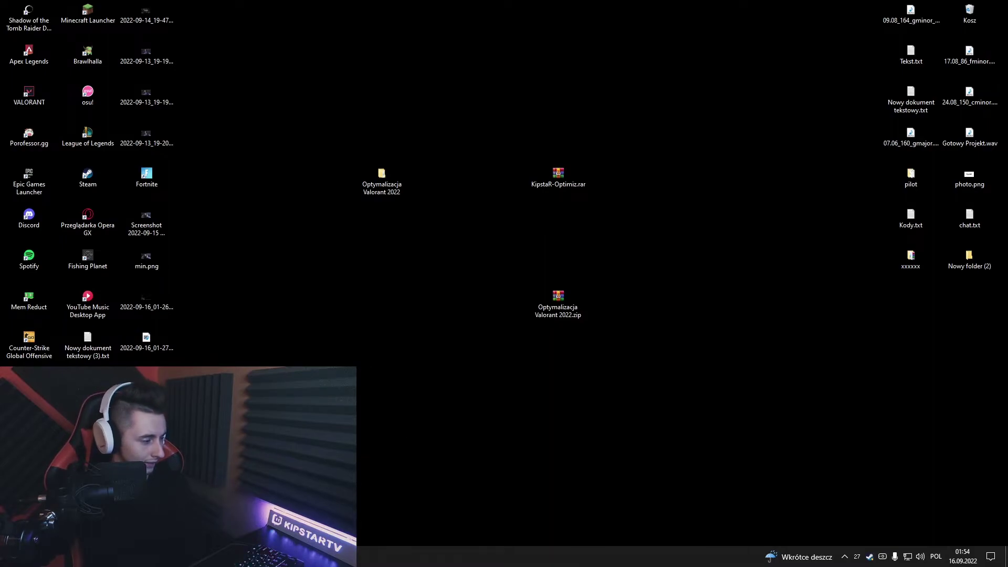
{"action": "key", "text": "super+x"}
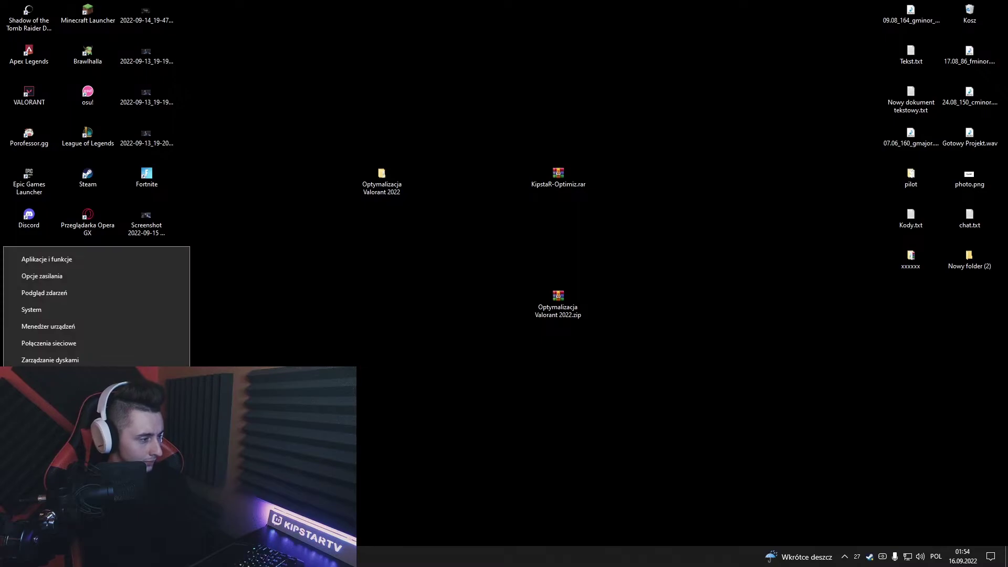
{"action": "left_click", "coordinate": [53, 360]}
{"action": "left_click_drag", "start_coordinate": [213, 59], "coordinate": [533, 87]}
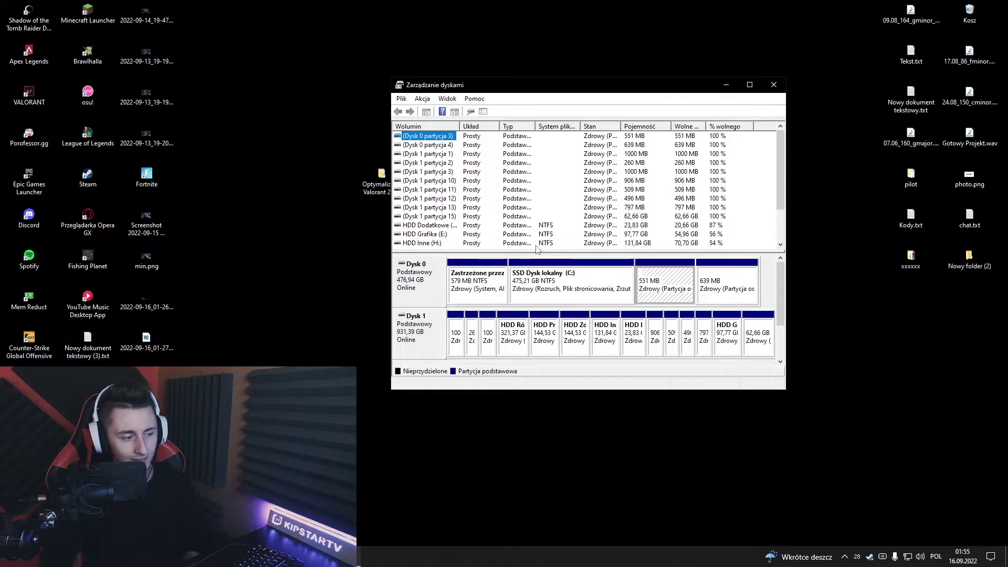
{"action": "left_click", "coordinate": [750, 84]}
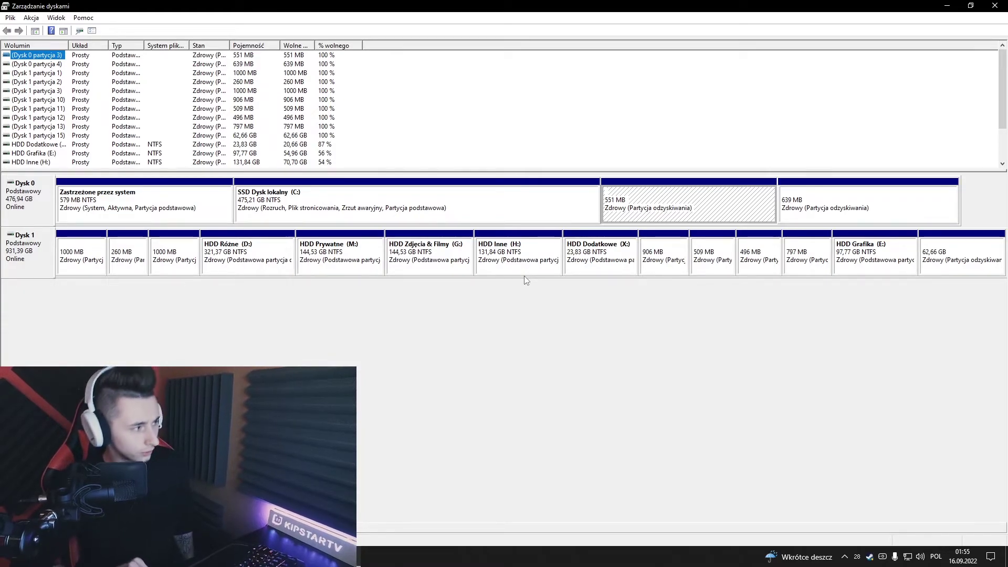
{"action": "left_click", "coordinate": [994, 6]}
{"action": "right_click", "coordinate": [660, 219]}
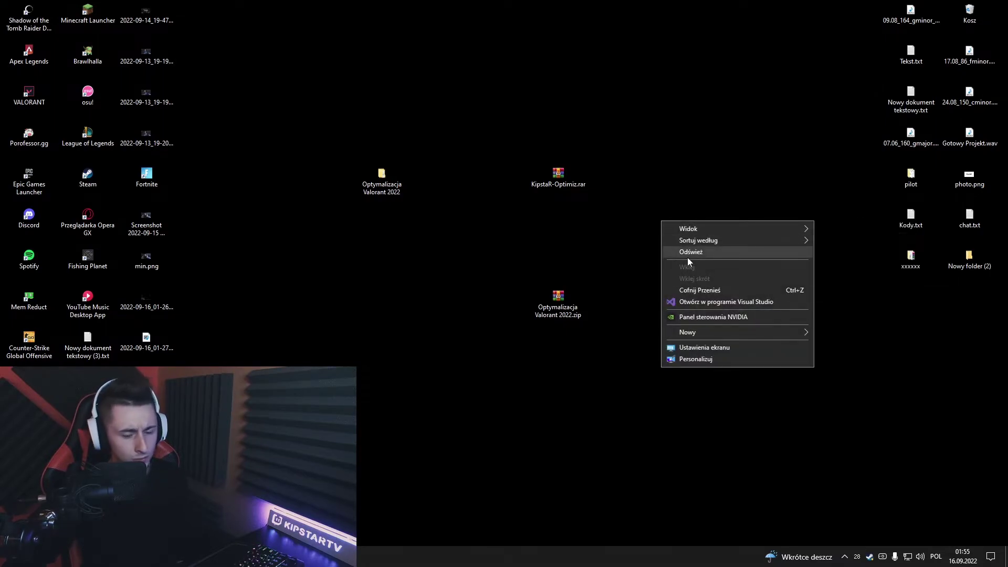
{"action": "left_click", "coordinate": [688, 256]}
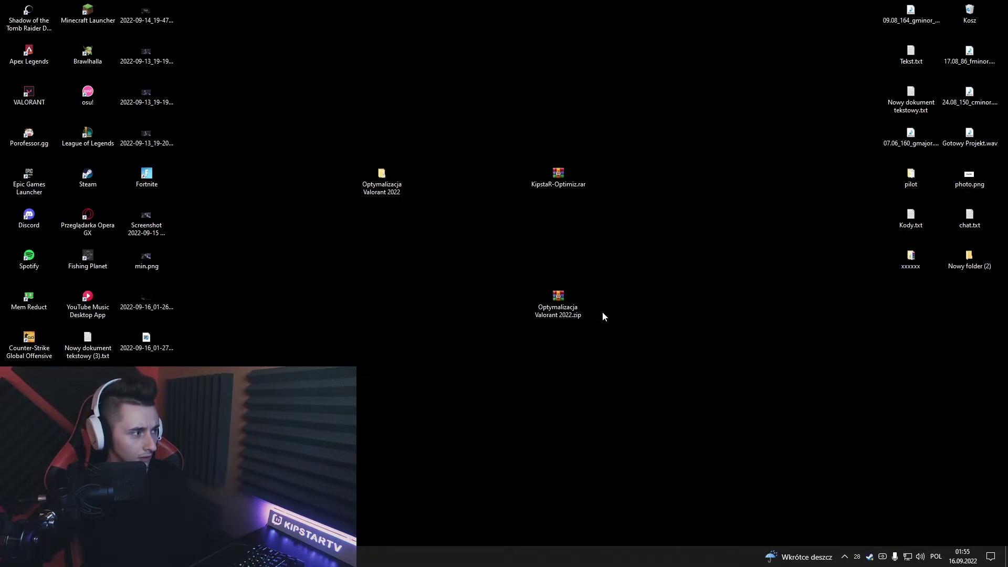
{"action": "key", "text": "alt+Tab"}
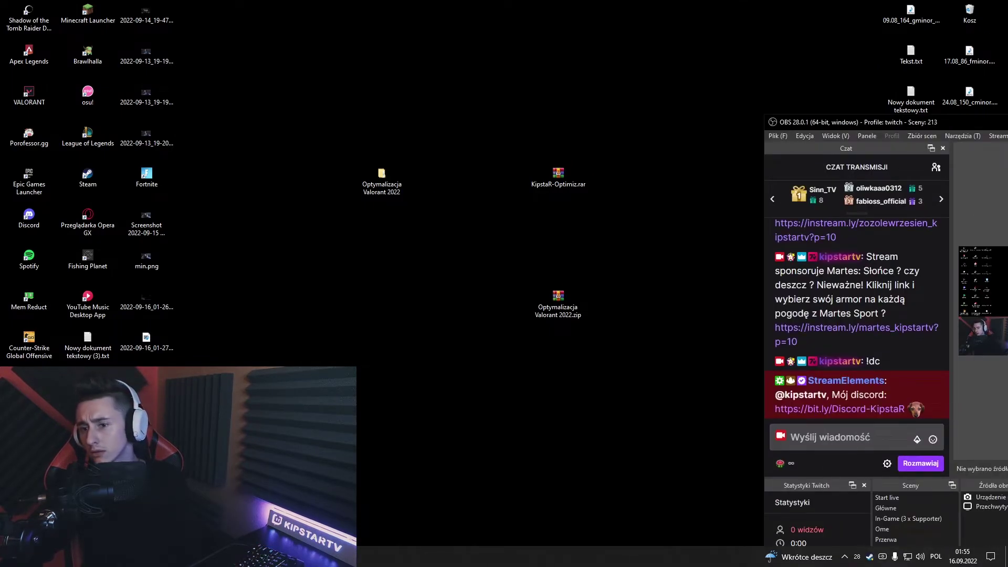
{"action": "key", "text": "alt+Tab"}
- Find and launch GeForce Experience through the Windows search, and dismiss its introductory tip
{"action": "key", "text": "super+s"}
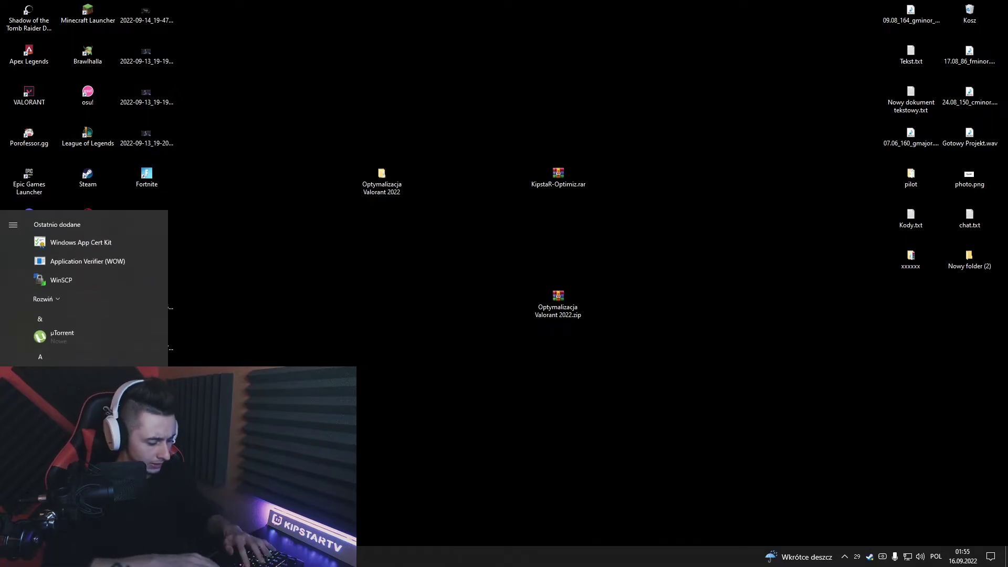
{"action": "type", "text": "ge"}
{"action": "key", "text": "Return"}
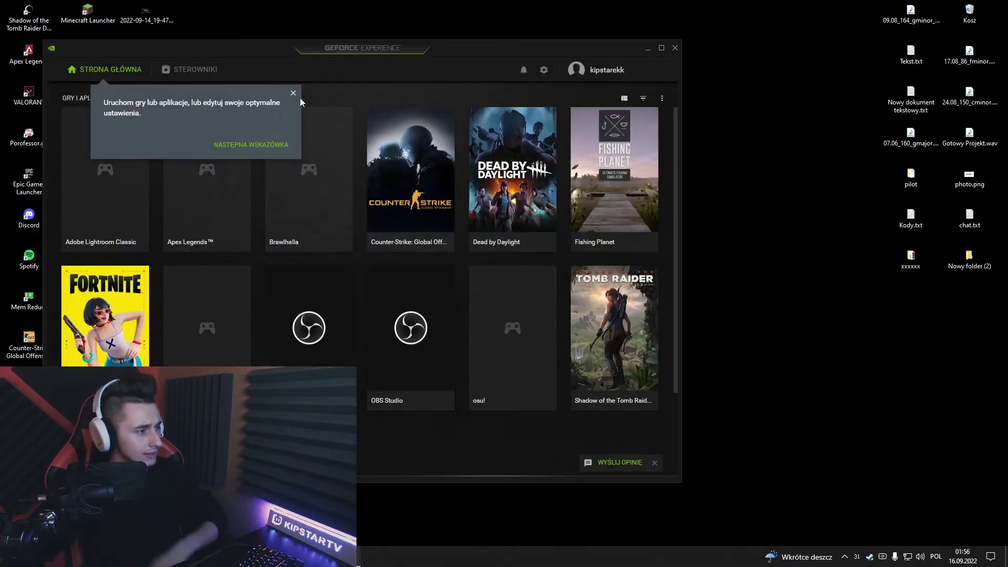
{"action": "left_click", "coordinate": [293, 94]}
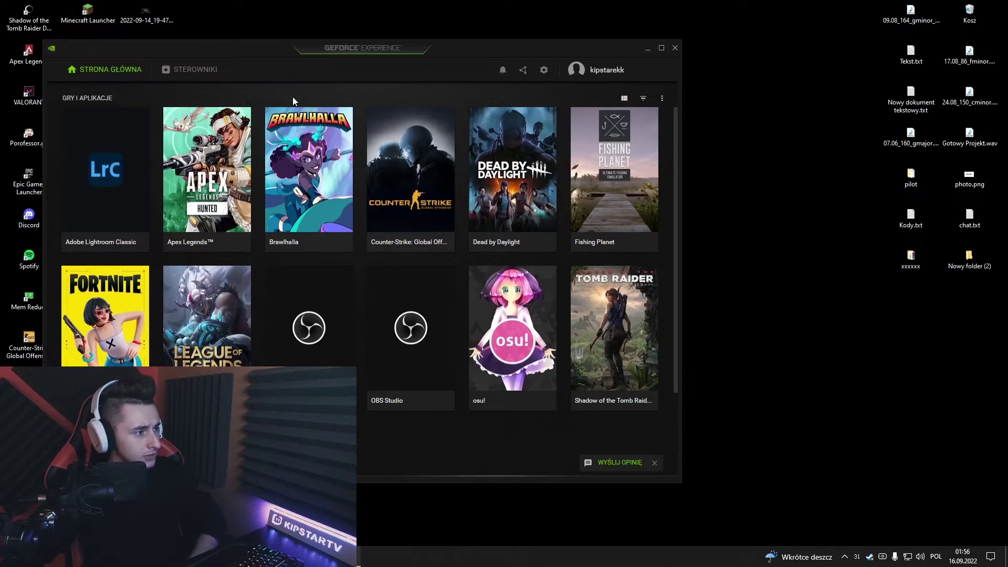
- Check GeForce Experience's Ogólne and Gry i aplikacje settings, including the Nakładka w grze, Skalowanie obrazu, notification and driver download options
{"action": "left_click", "coordinate": [544, 70]}
{"action": "scroll", "coordinate": [313, 204], "scroll_direction": "down", "scroll_amount": 3}
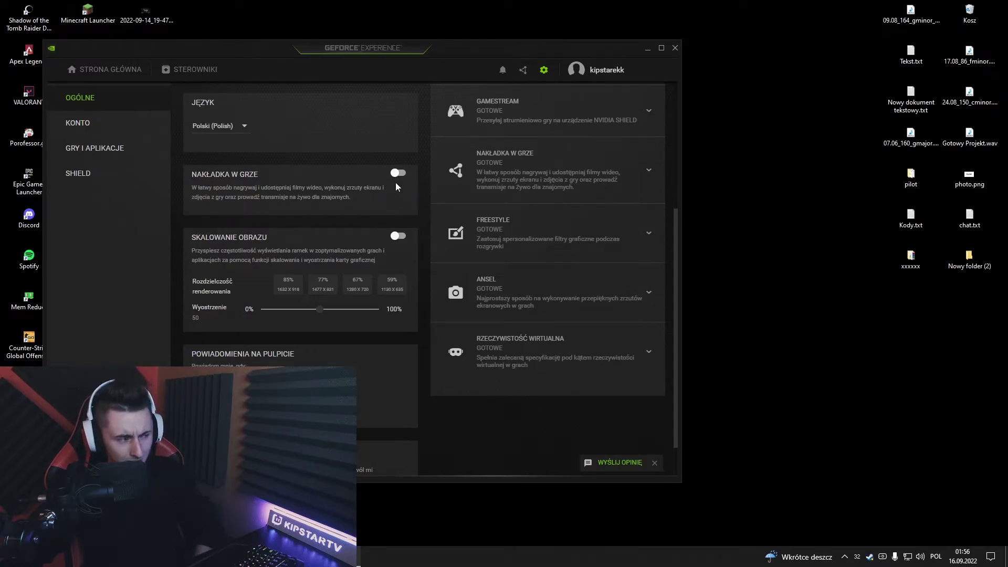
{"action": "left_click", "coordinate": [103, 155]}
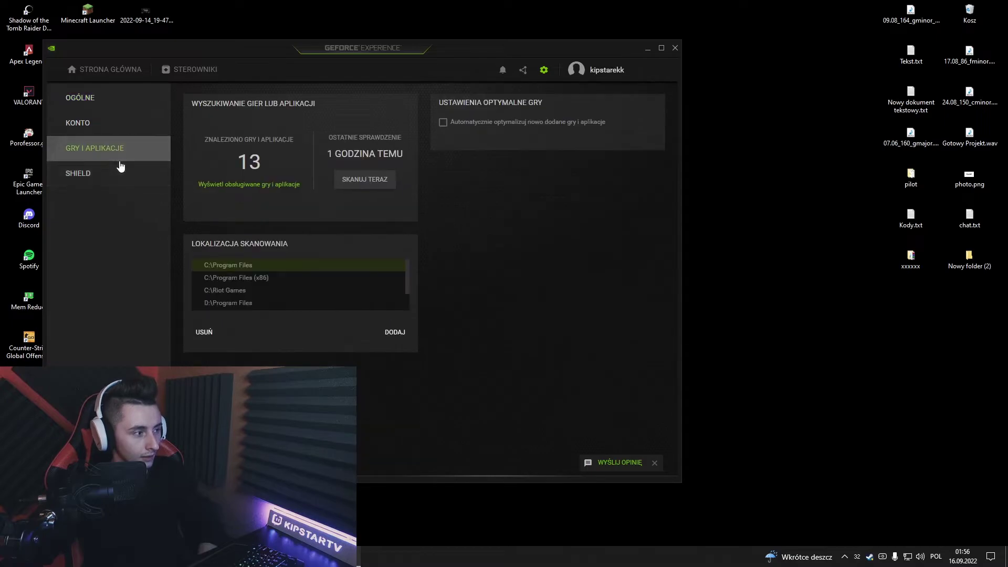
{"action": "left_click", "coordinate": [112, 101]}
{"action": "left_click_drag", "start_coordinate": [256, 55], "coordinate": [449, 77]}
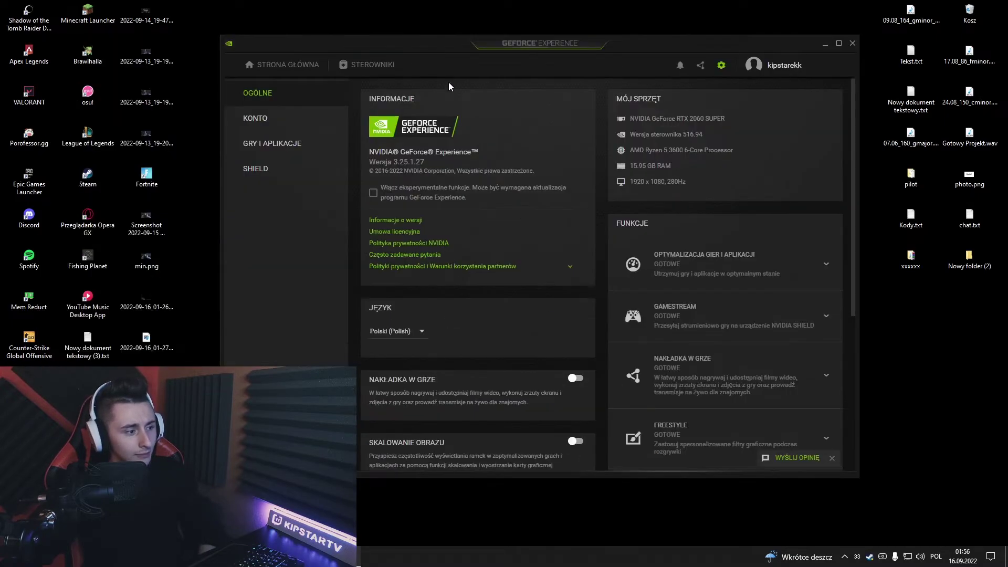
{"action": "scroll", "coordinate": [591, 305], "scroll_direction": "down", "scroll_amount": 3}
{"action": "scroll", "coordinate": [589, 303], "scroll_direction": "down", "scroll_amount": 2}
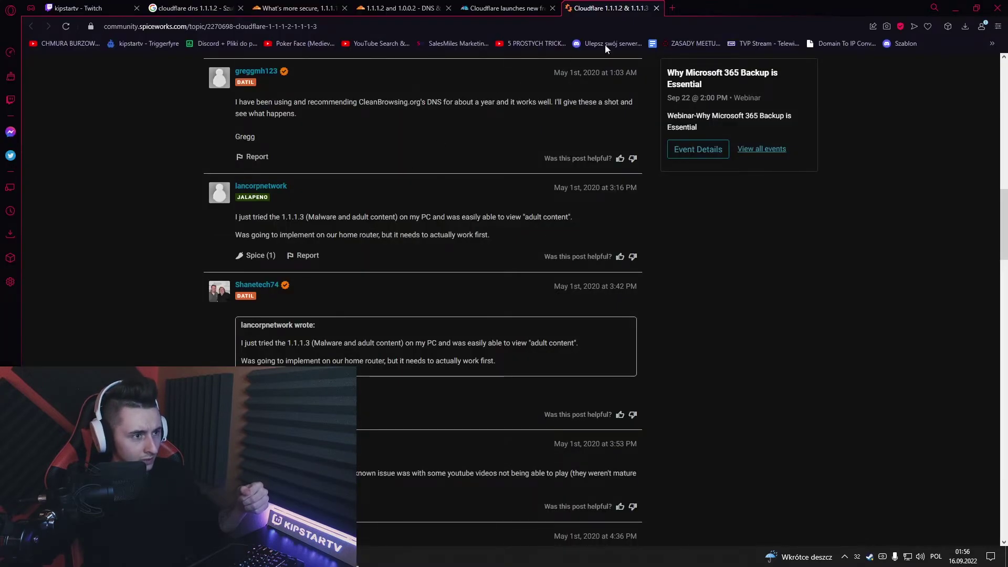
- Switch to Opera GX and search the web for nvidia drivers in a new tab
{"action": "left_click", "coordinate": [676, 11]}
{"action": "type", "text": "nvidia drivers"}
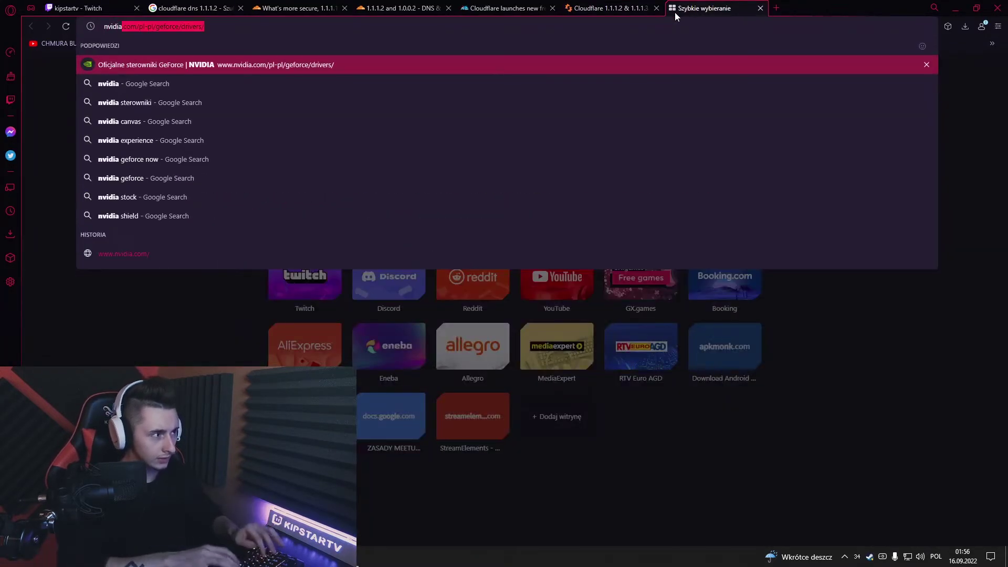
{"action": "key", "text": "Return"}
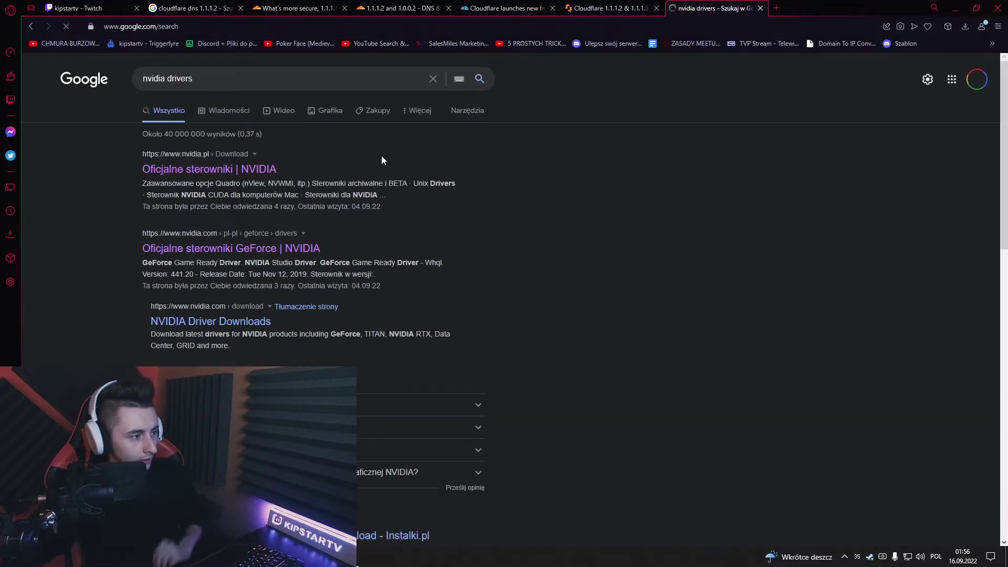
- Look through NVIDIA's official driver pages from the search results, ending at the NVIDIA Driver Downloads form, and view its Product Series choices
{"action": "left_click", "coordinate": [220, 177]}
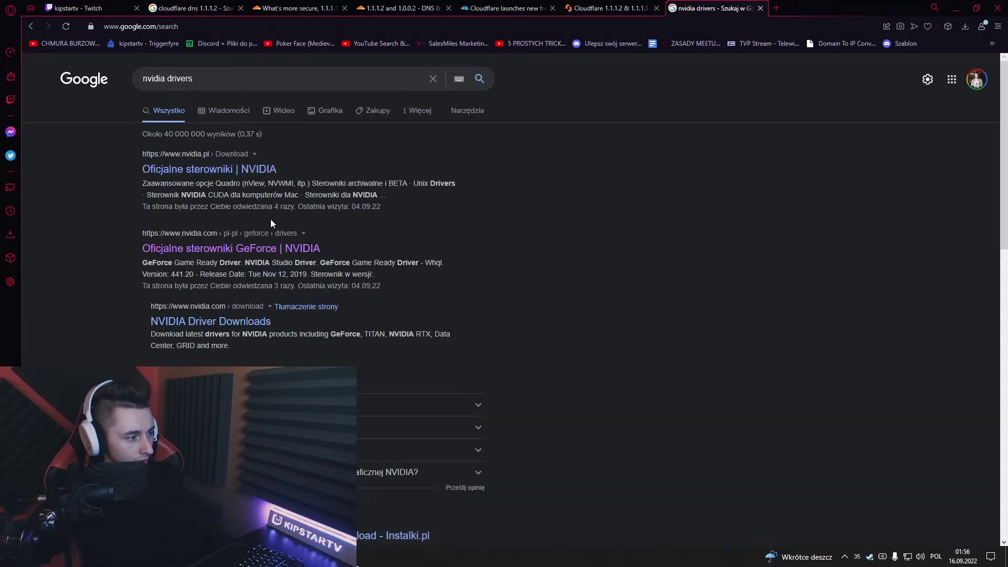
{"action": "key", "text": "alt+Left"}
{"action": "left_click", "coordinate": [230, 317]}
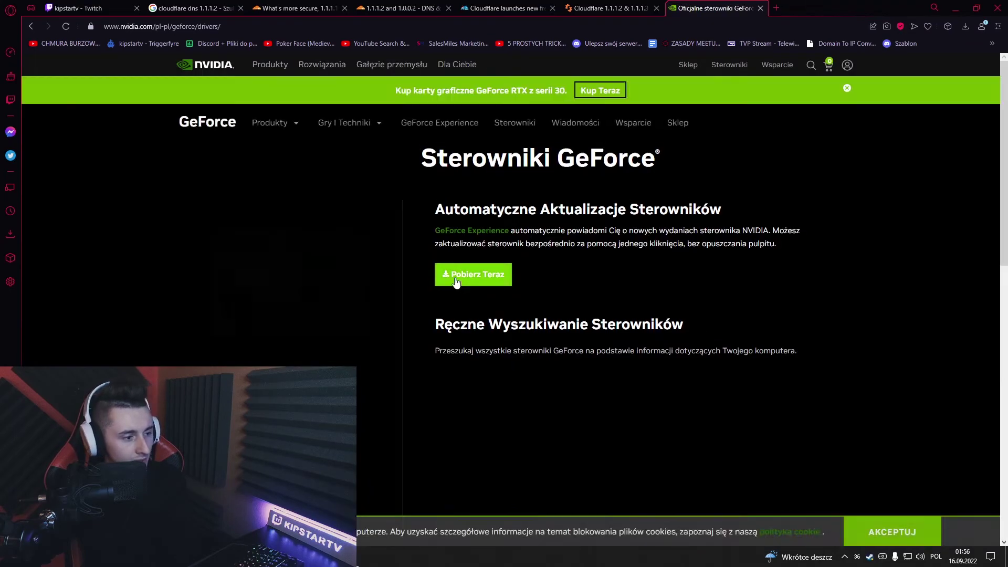
{"action": "key", "text": "alt+Left"}
{"action": "scroll", "coordinate": [237, 238], "scroll_direction": "down", "scroll_amount": 3}
{"action": "left_click", "coordinate": [234, 235]}
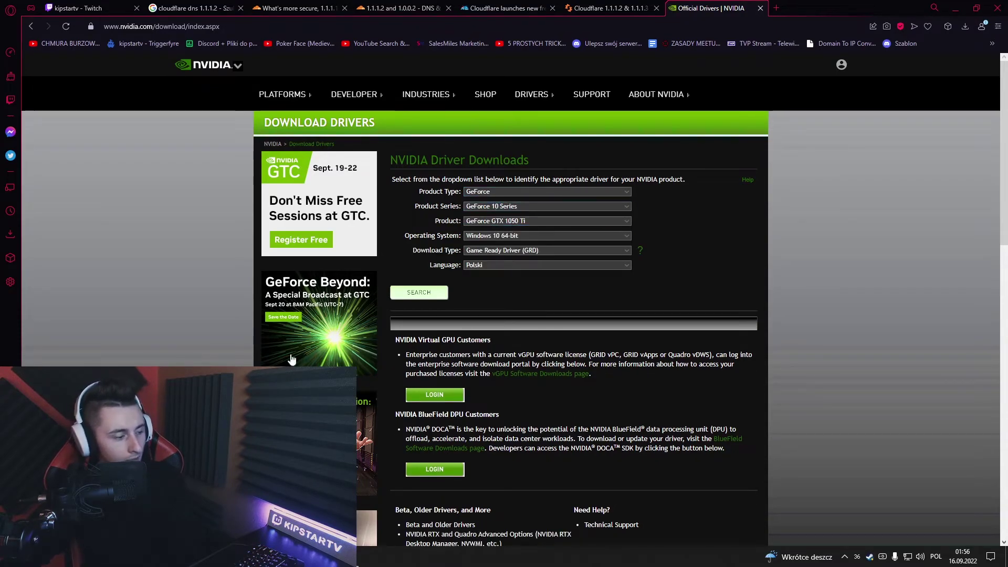
{"action": "left_click", "coordinate": [499, 206]}
{"action": "left_click", "coordinate": [458, 216]}
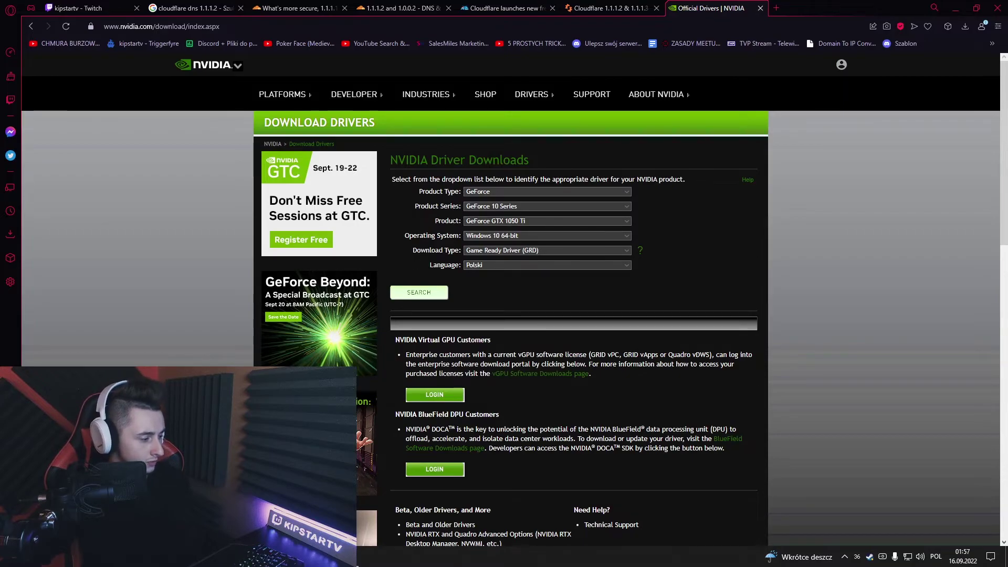
- Open Menedżer urządzeń over the browser and expand Karty graficzne to identify the installed graphics card
{"action": "key", "text": "super+x"}
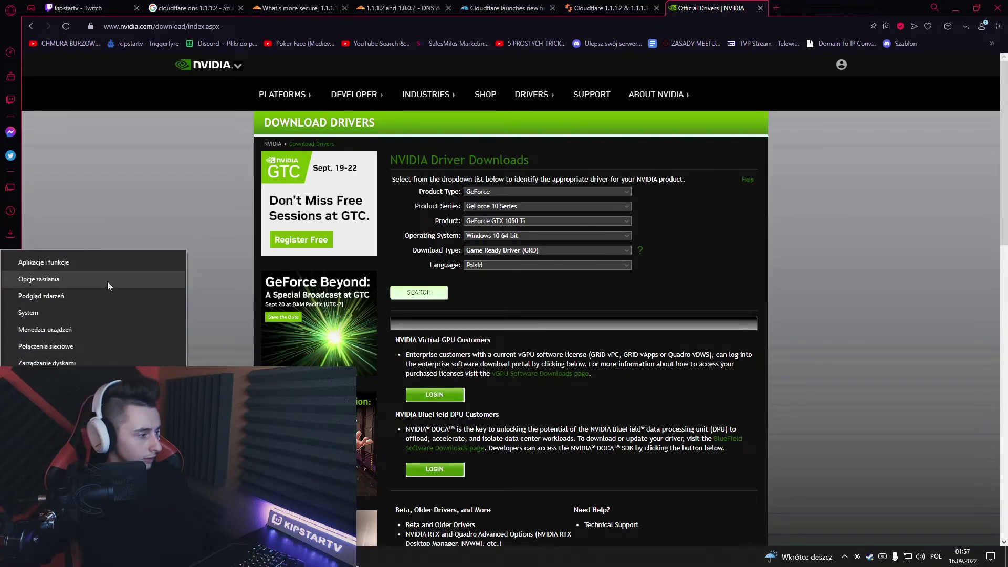
{"action": "left_click", "coordinate": [90, 329]}
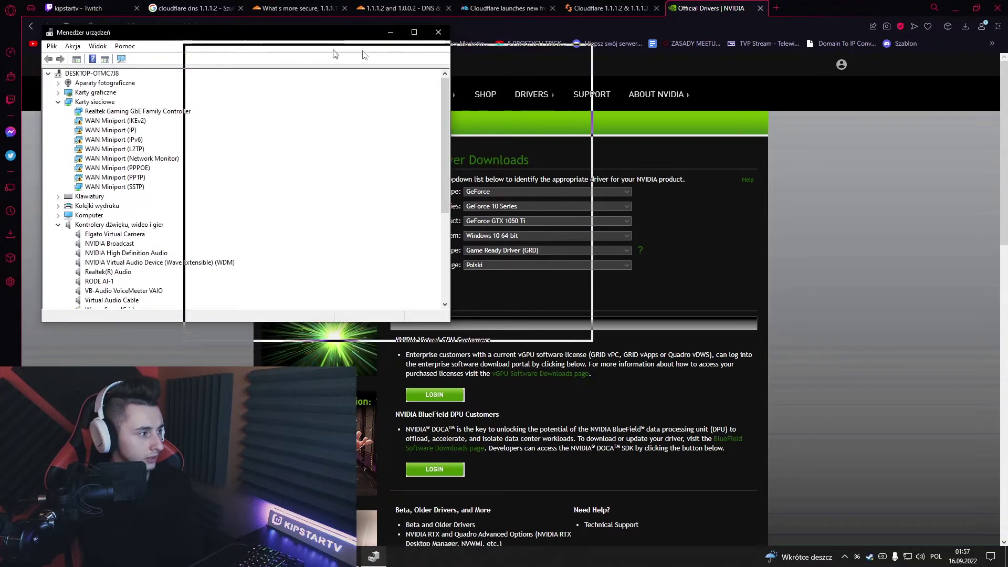
{"action": "left_click_drag", "start_coordinate": [284, 51], "coordinate": [709, 78]}
{"action": "double_click", "coordinate": [520, 120]}
{"action": "left_click", "coordinate": [561, 131]}
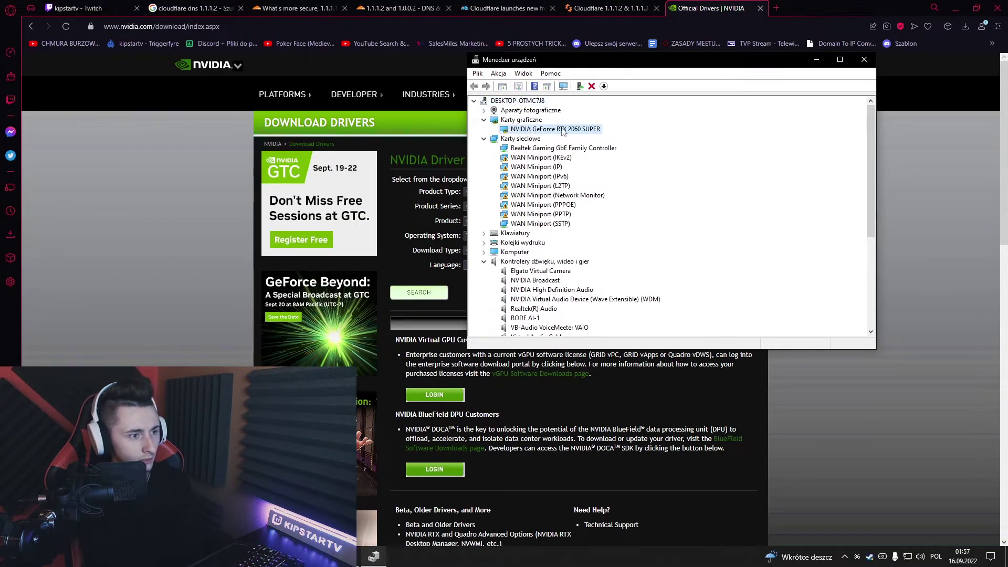
- Close Menedżer urządzeń and GeForce Experience, and minimize the browser to return to the desktop
{"action": "left_click", "coordinate": [859, 64]}
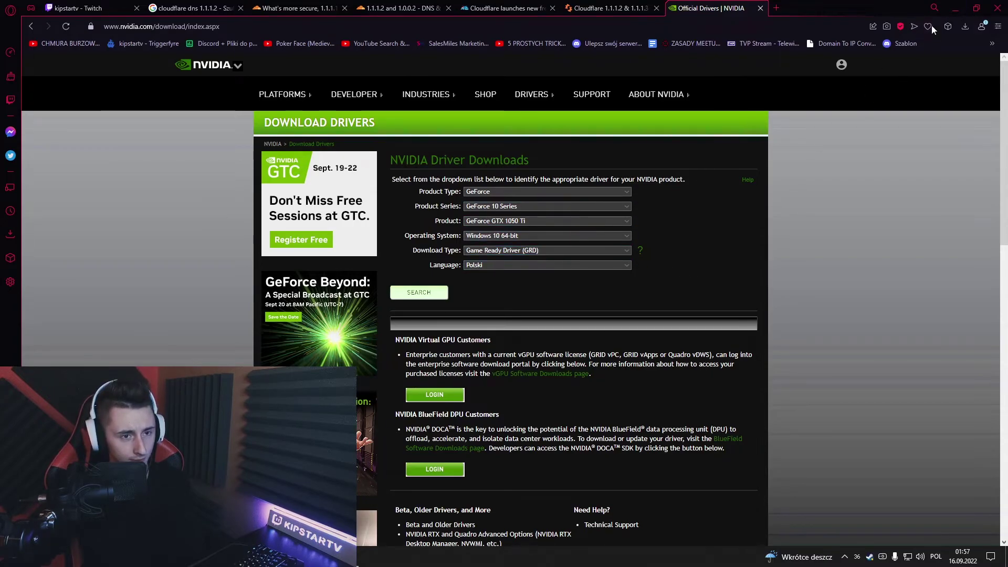
{"action": "left_click", "coordinate": [955, 8]}
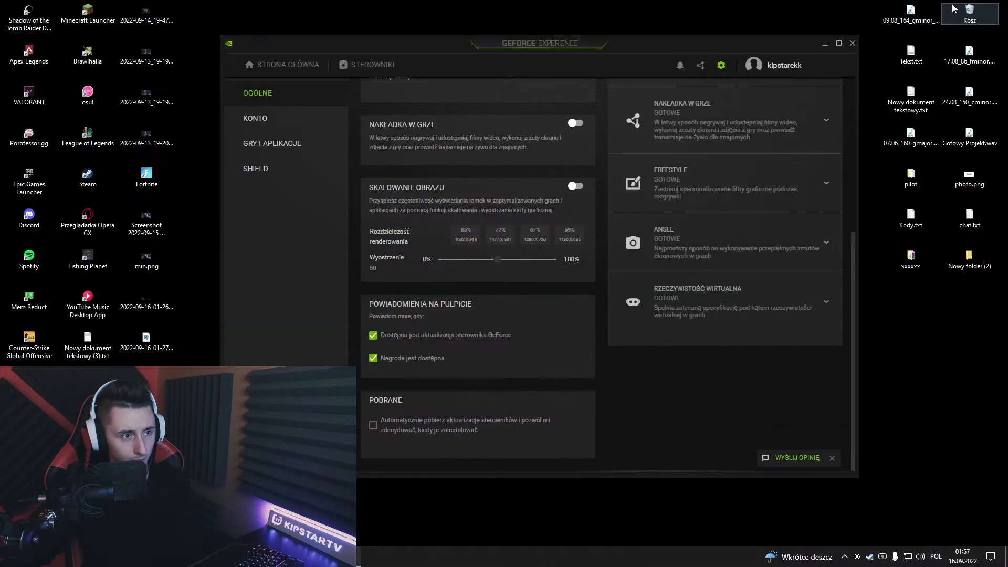
{"action": "left_click", "coordinate": [853, 44]}
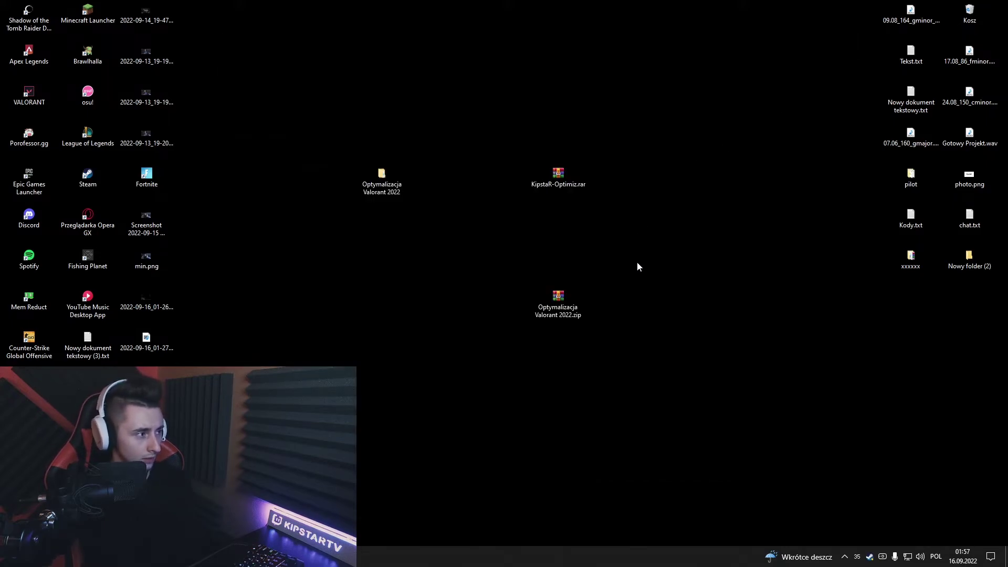